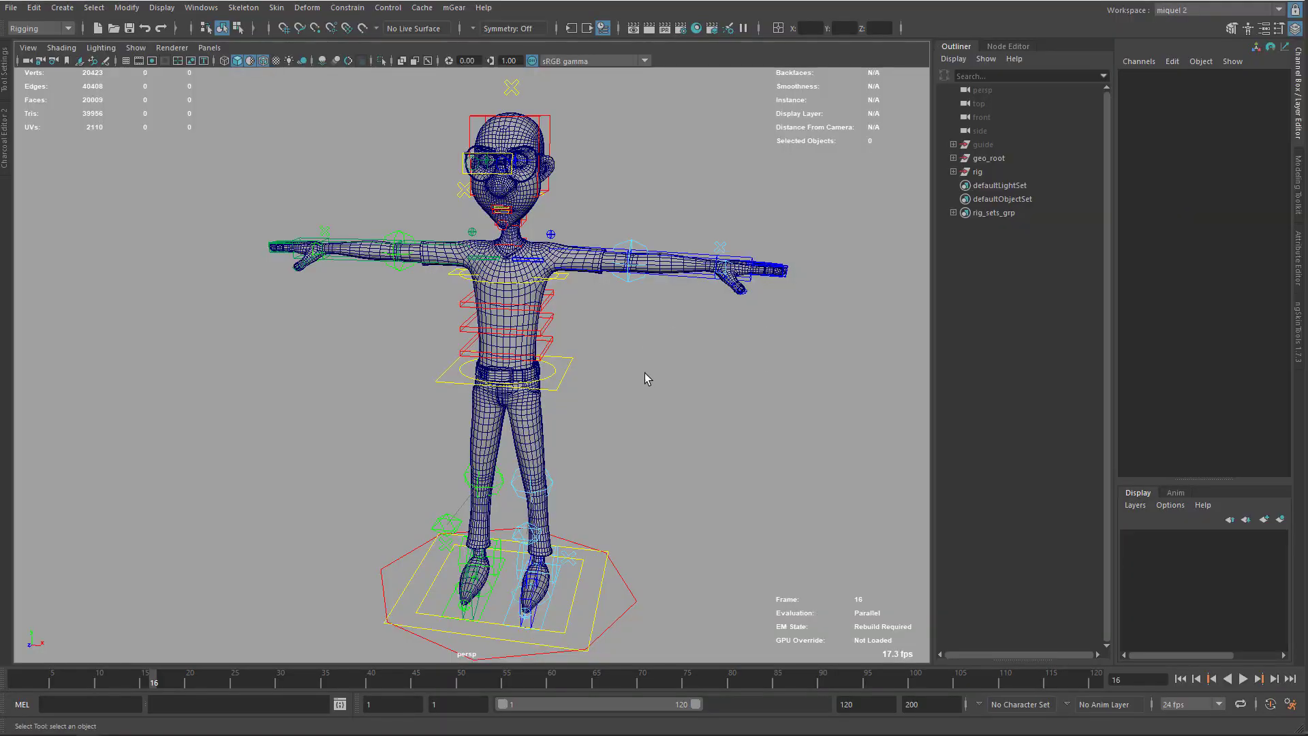
Step: Select all meshes under geo_root, from head_geo through body_setup_geo, and start exporting their skinning as an mGear ASCII skin pack
left_click_drag(681, 389, 684, 320, "alt")
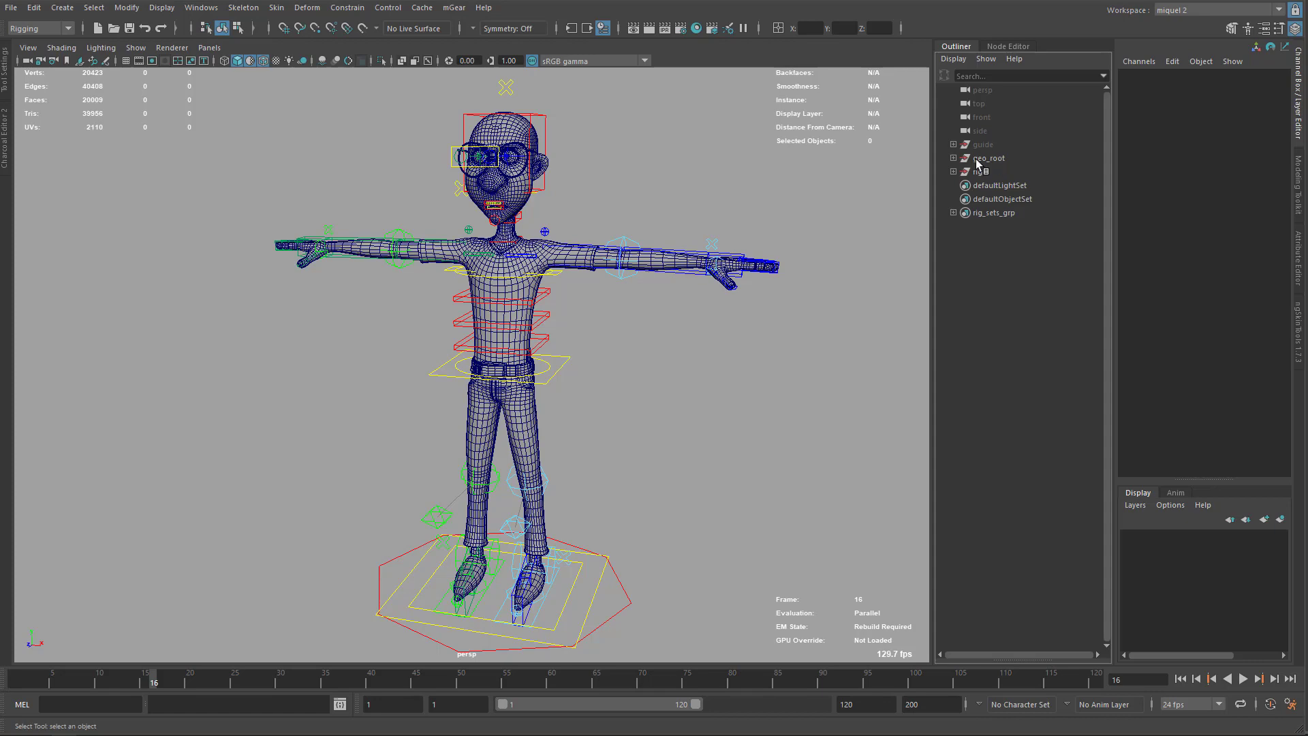
left_click(953, 158)
left_click(997, 171)
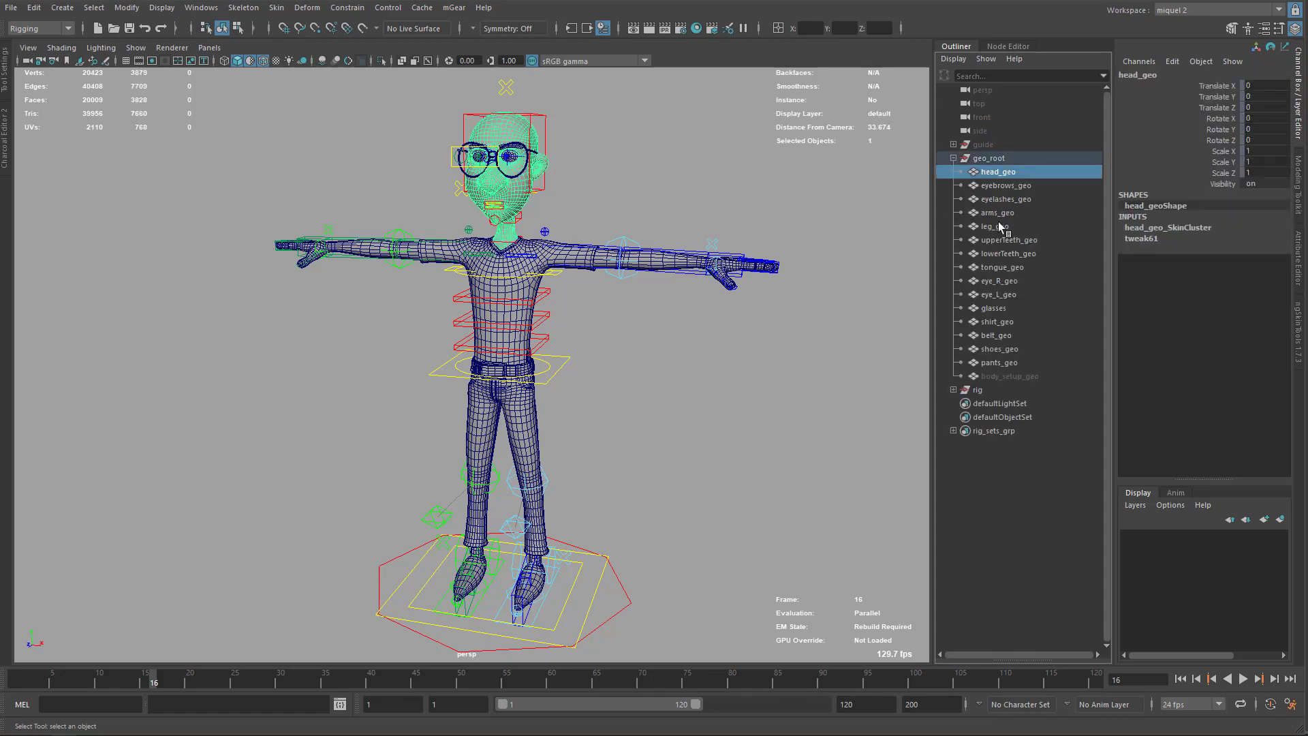
left_click(1004, 374, "shift")
right_click_drag(823, 385, 745, 369, "alt")
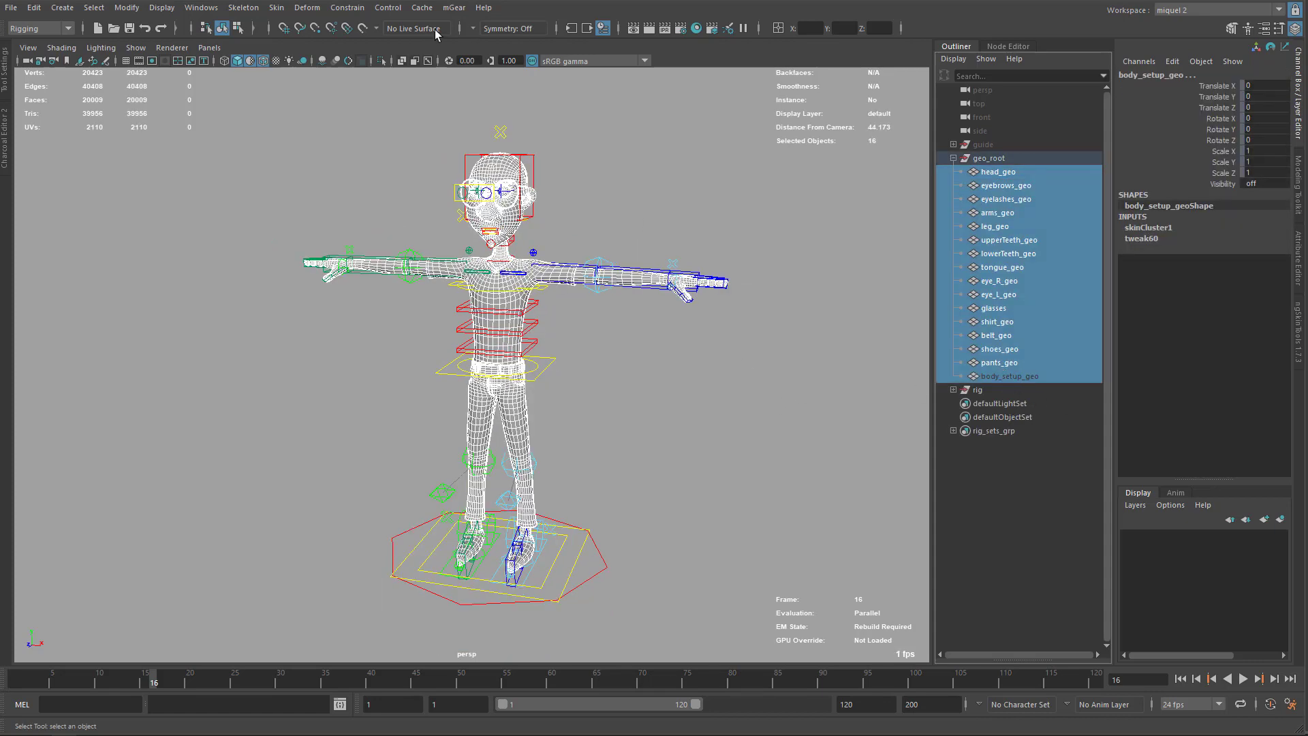
left_click(451, 9)
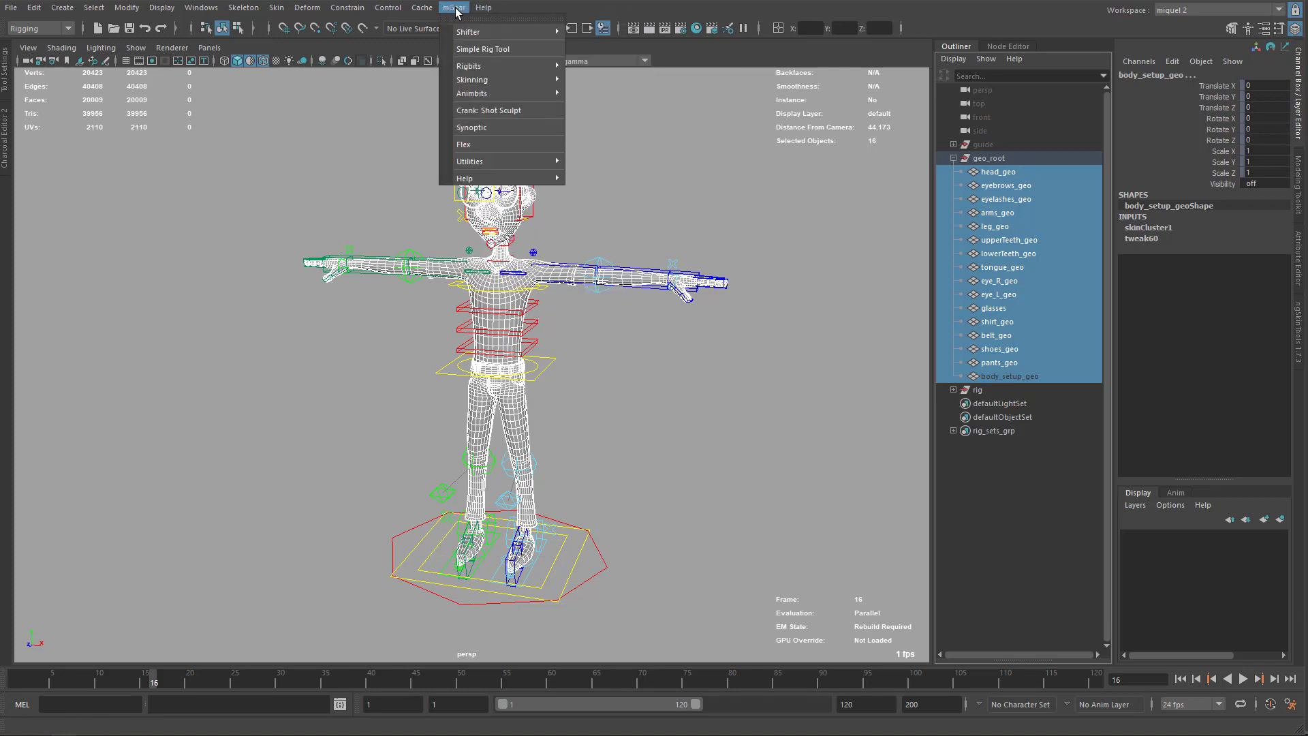
mouse_move(485, 81)
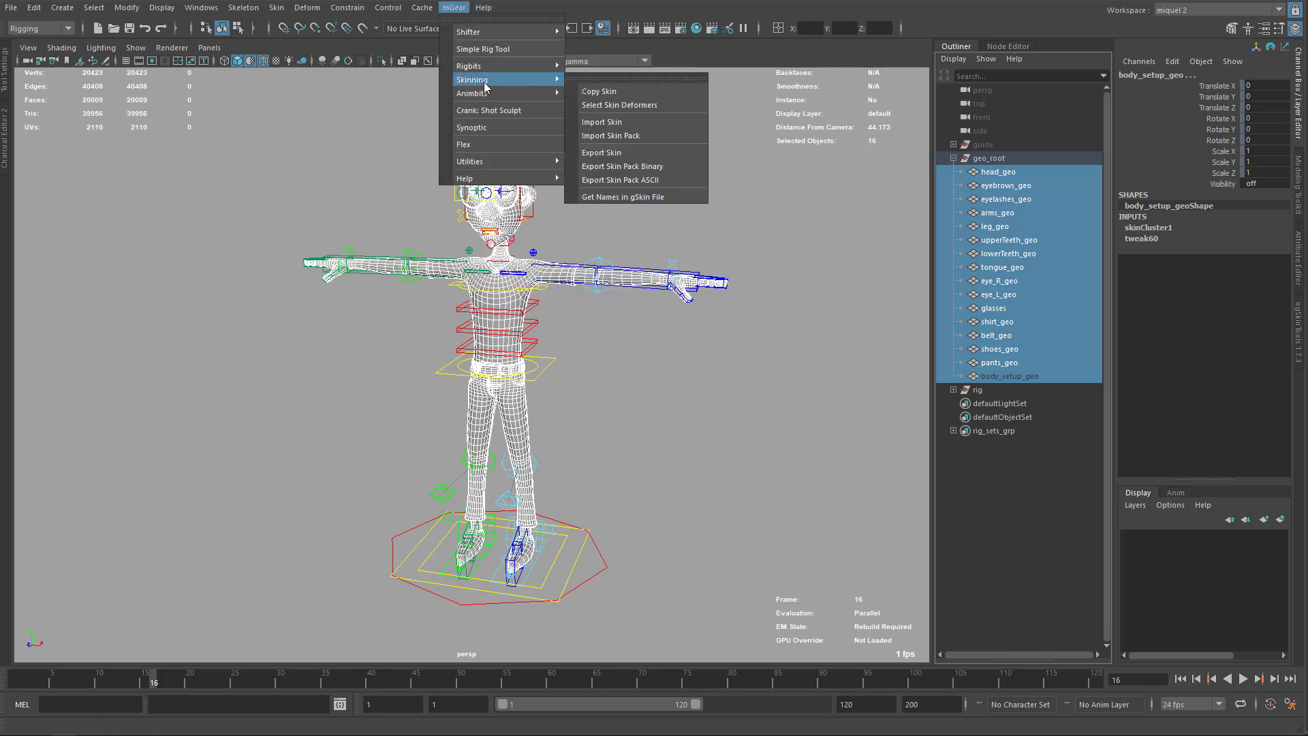
left_click(622, 180)
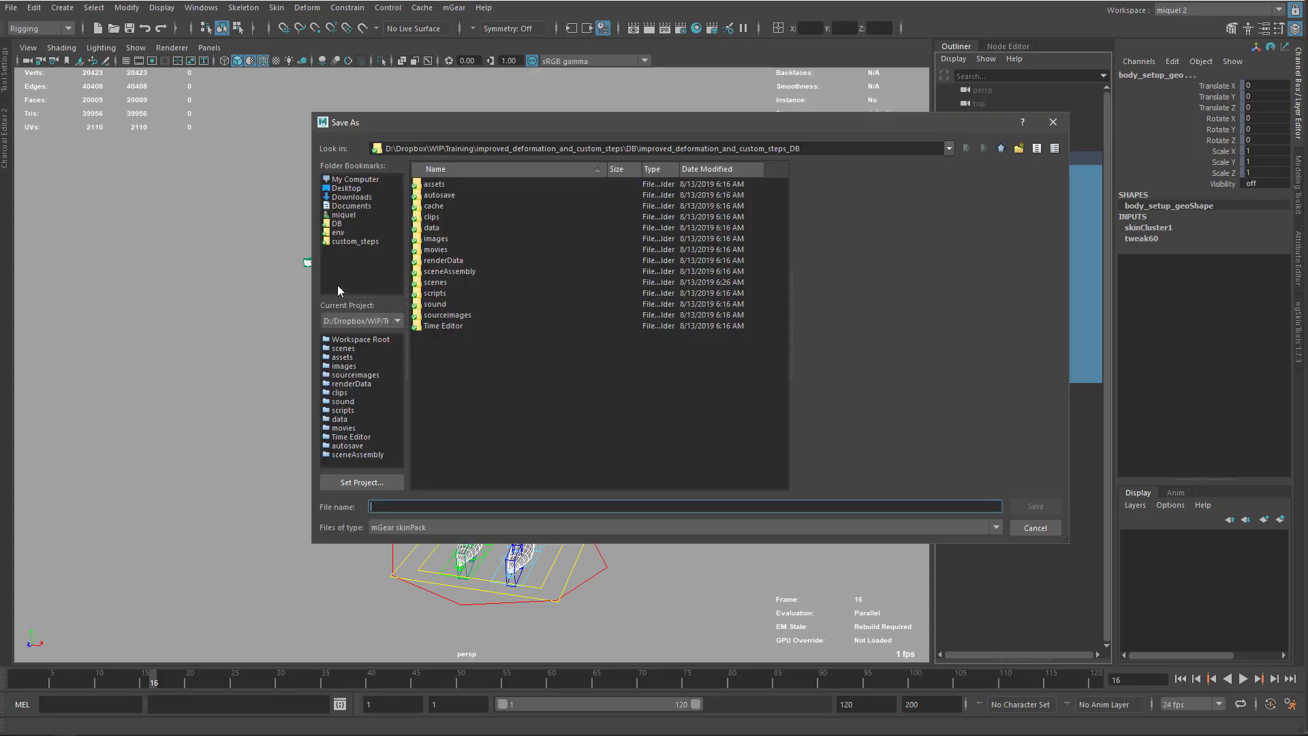
Step: Create a folder named skin inside the data folder of custom_steps for the export
left_click(341, 242)
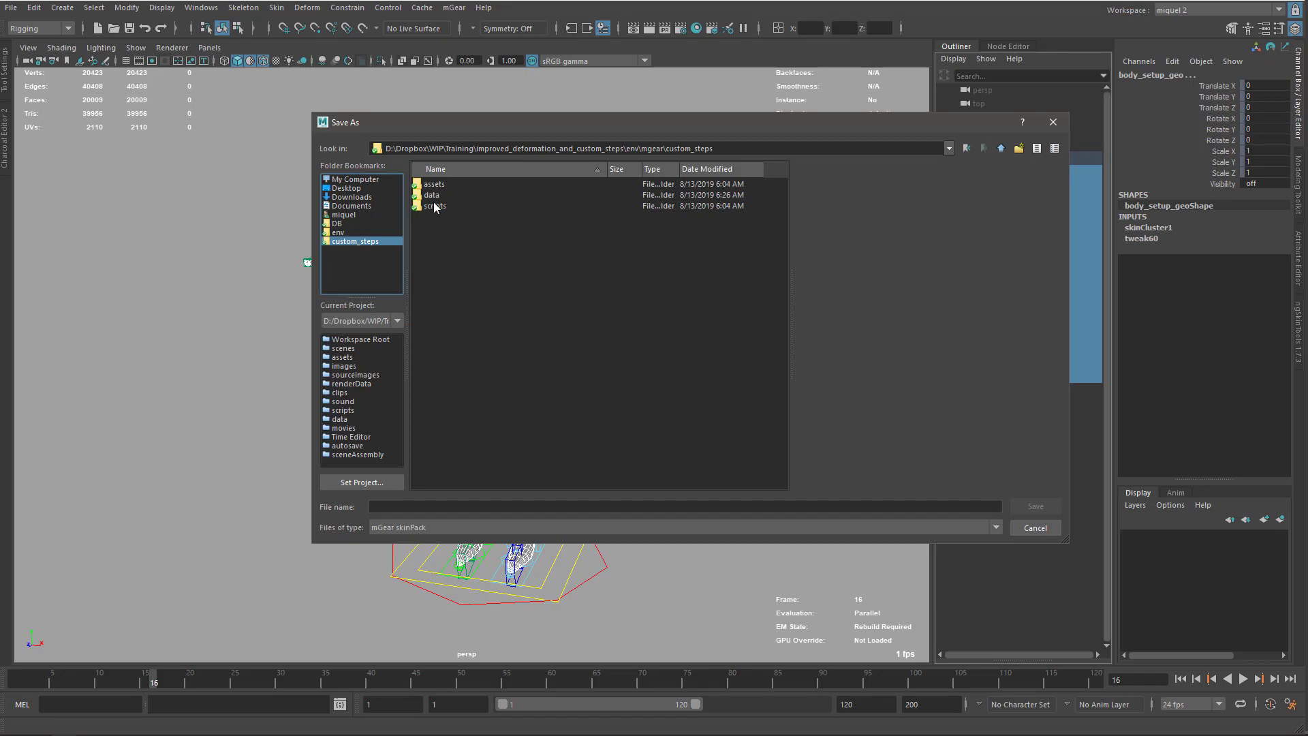
left_click_drag(465, 133, 462, 123)
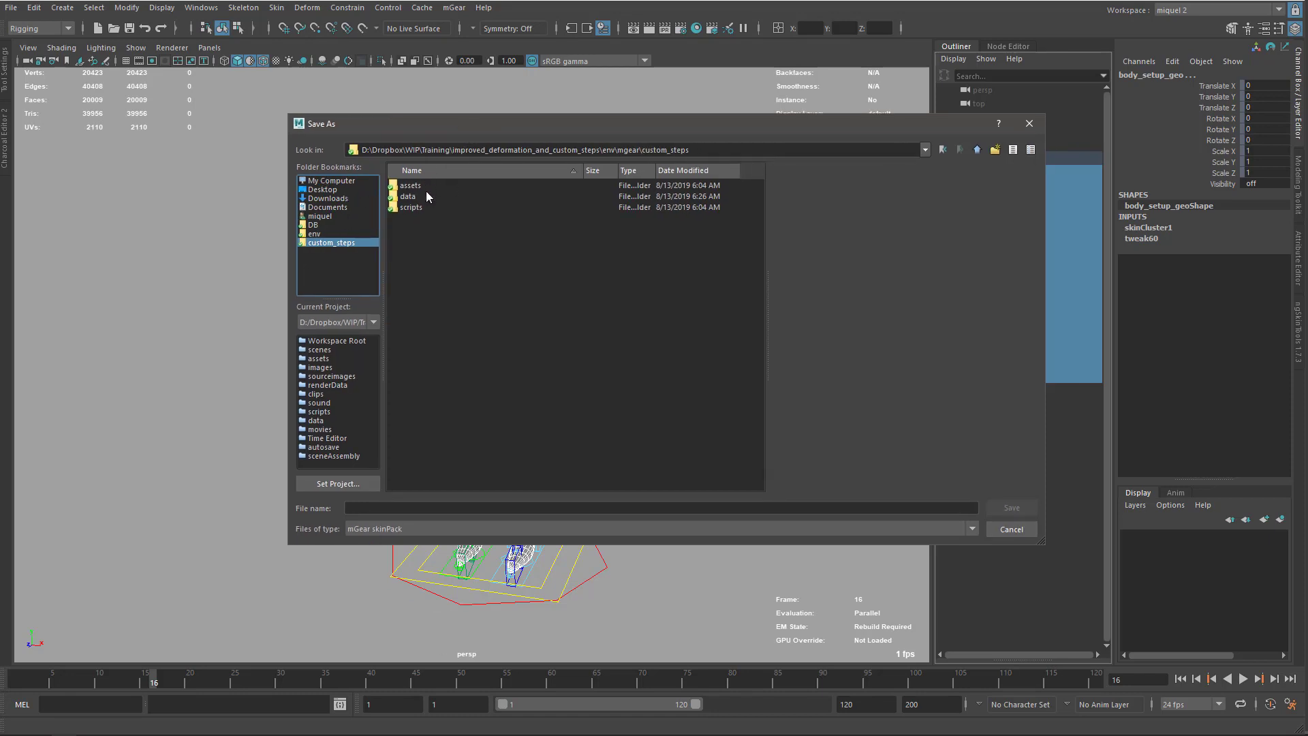
double_click(409, 198)
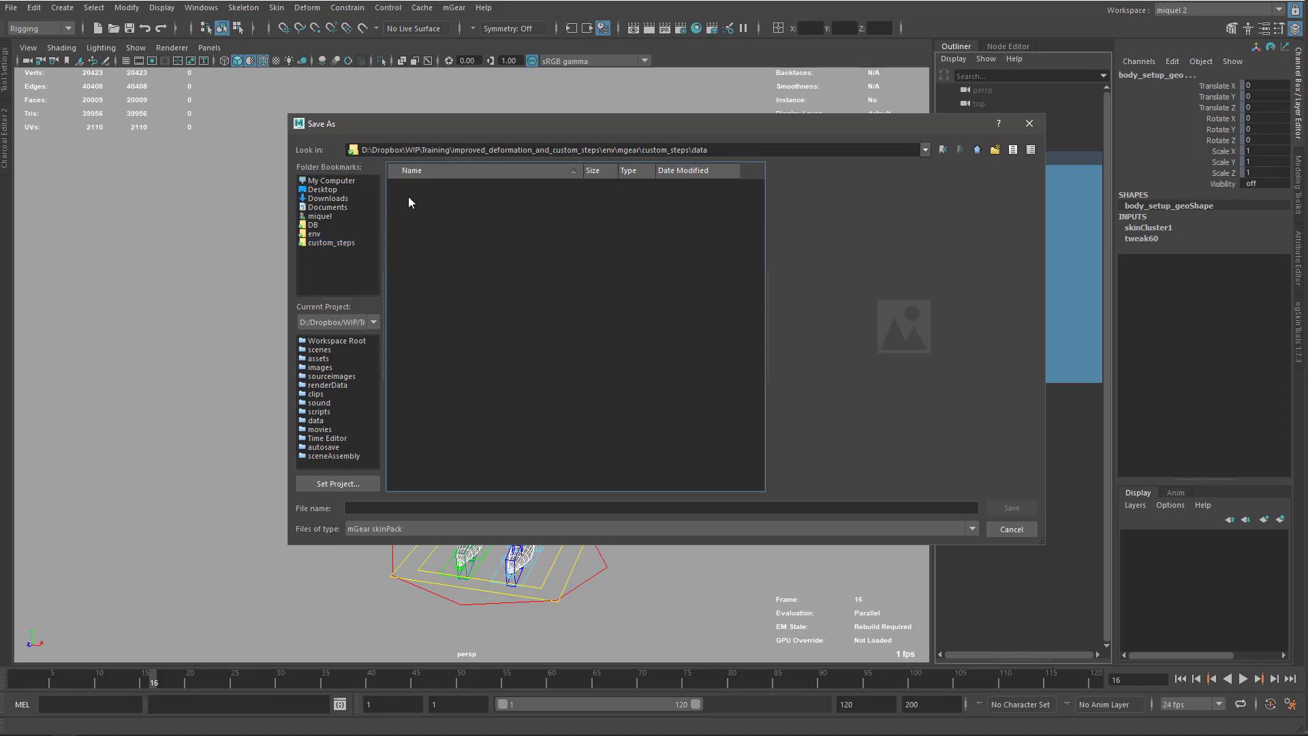
left_click(995, 149)
type("skin")
key("Return")
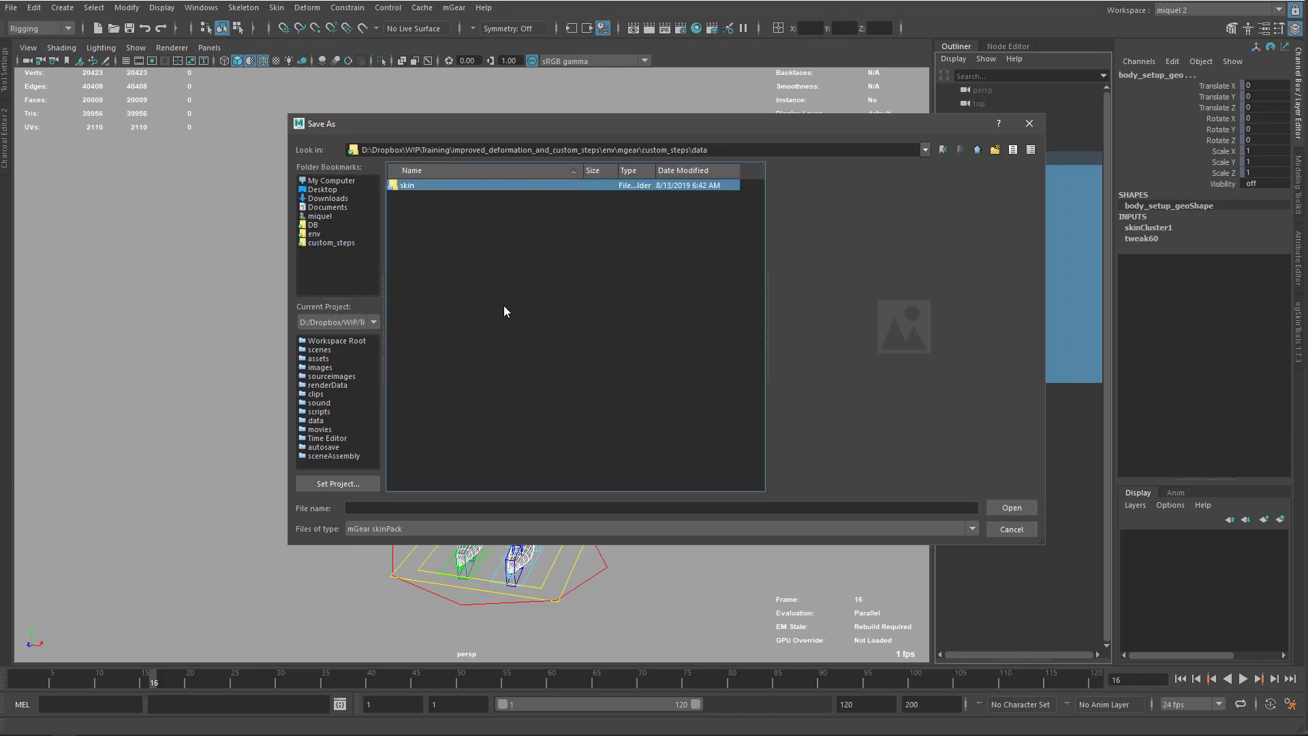
Step: Save the skin pack with the file name skin in the custom_steps/data/skin folder
double_click(409, 185)
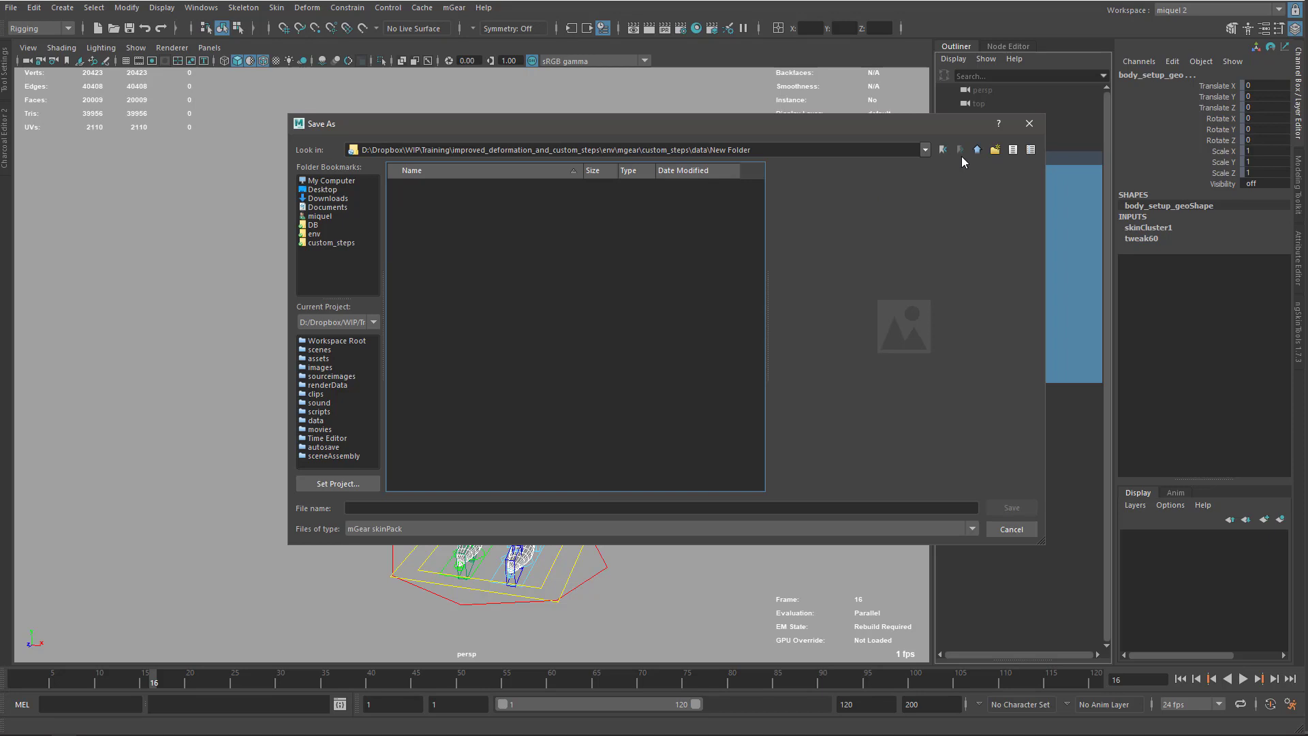
left_click(977, 149)
left_click(417, 187)
double_click(417, 187)
left_click(361, 507)
type("skin")
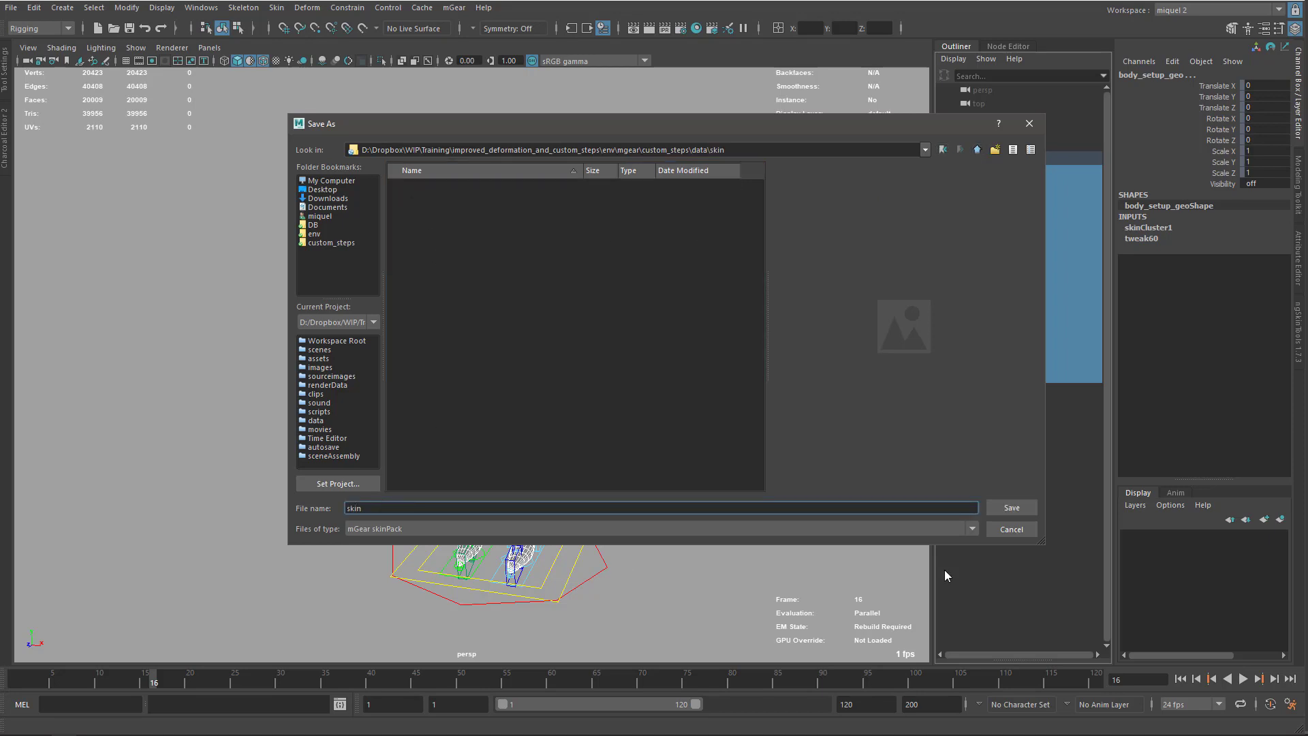
left_click(1006, 508)
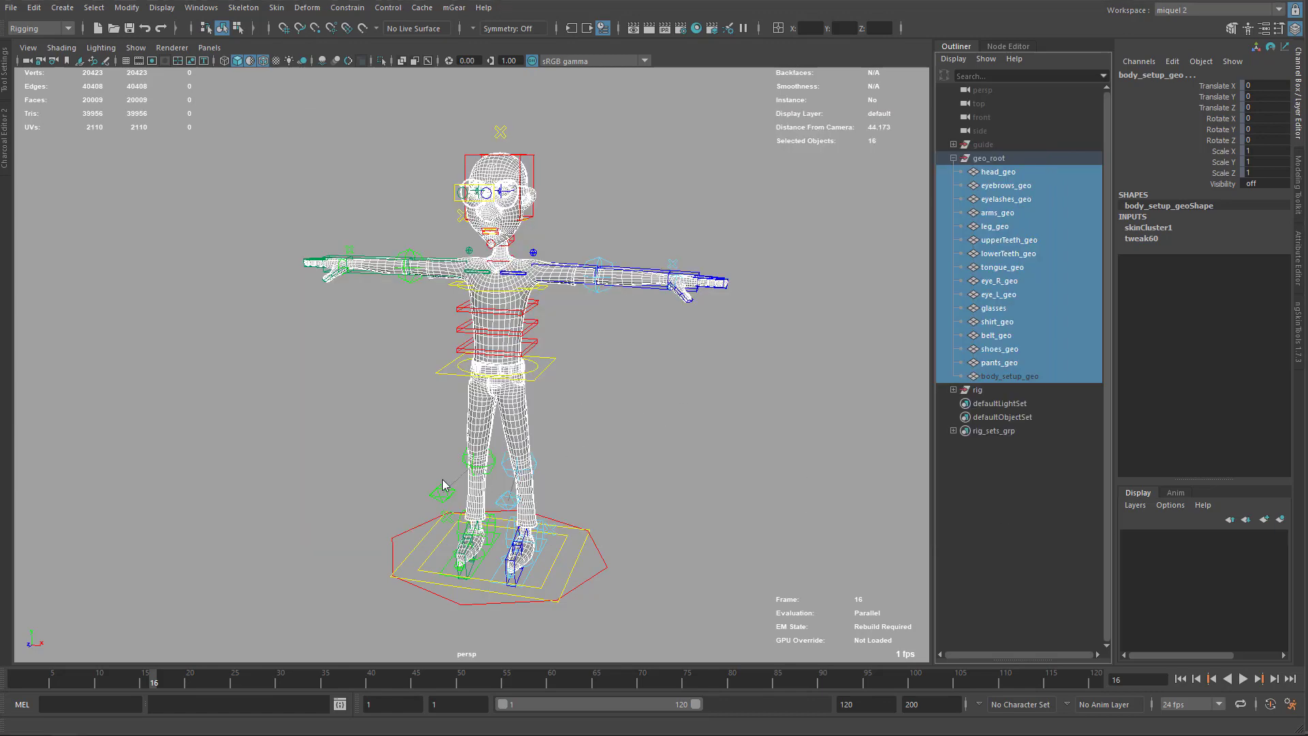
Step: Switch to File Explorer and examine the exported skin files in the custom_steps/data/skin folder
left_click_drag(442, 484, 458, 491, "alt")
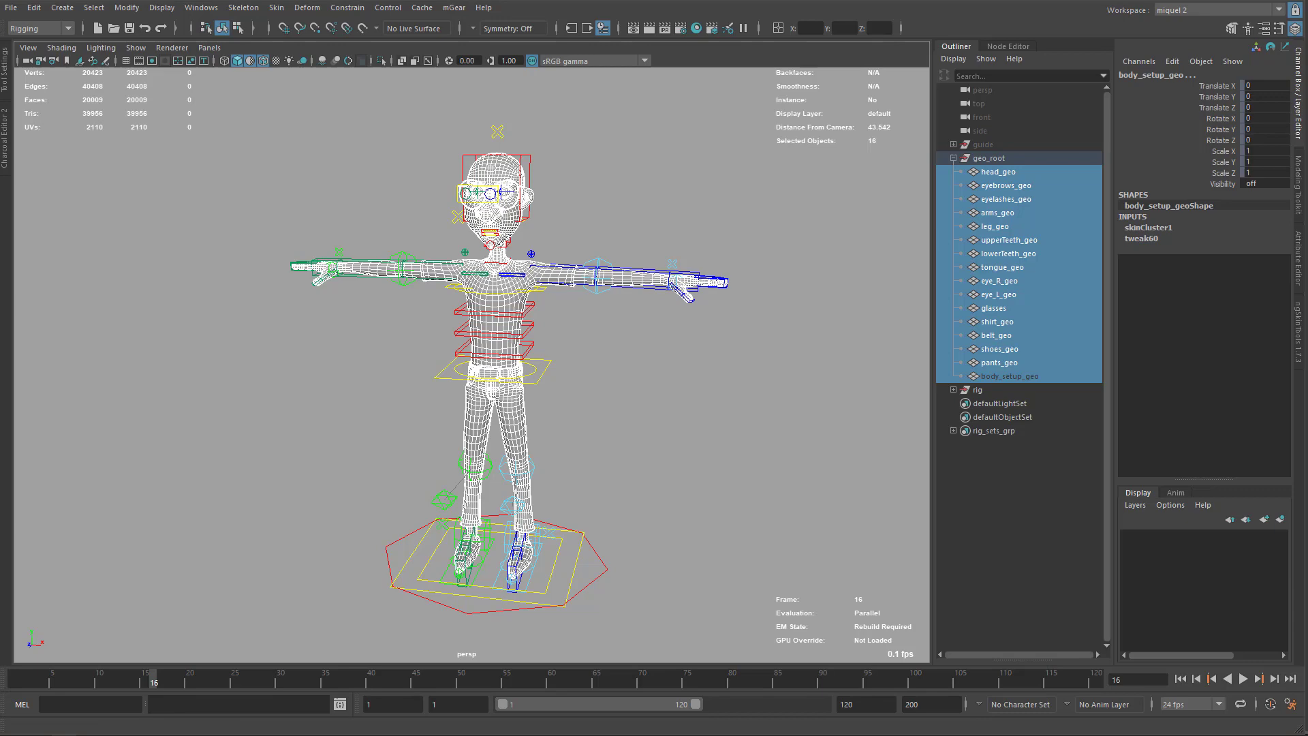
key("alt+Tab")
left_click_drag(762, 167, 570, 128)
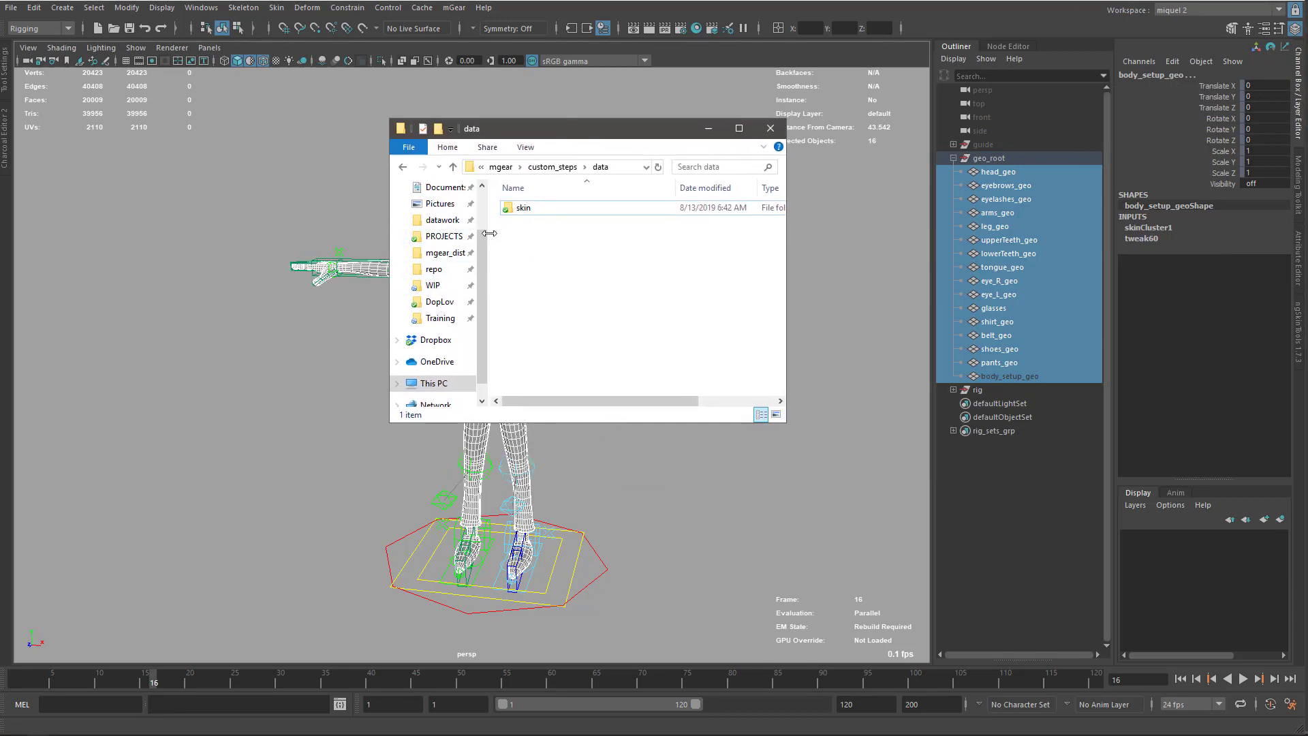
left_click_drag(488, 233, 452, 233)
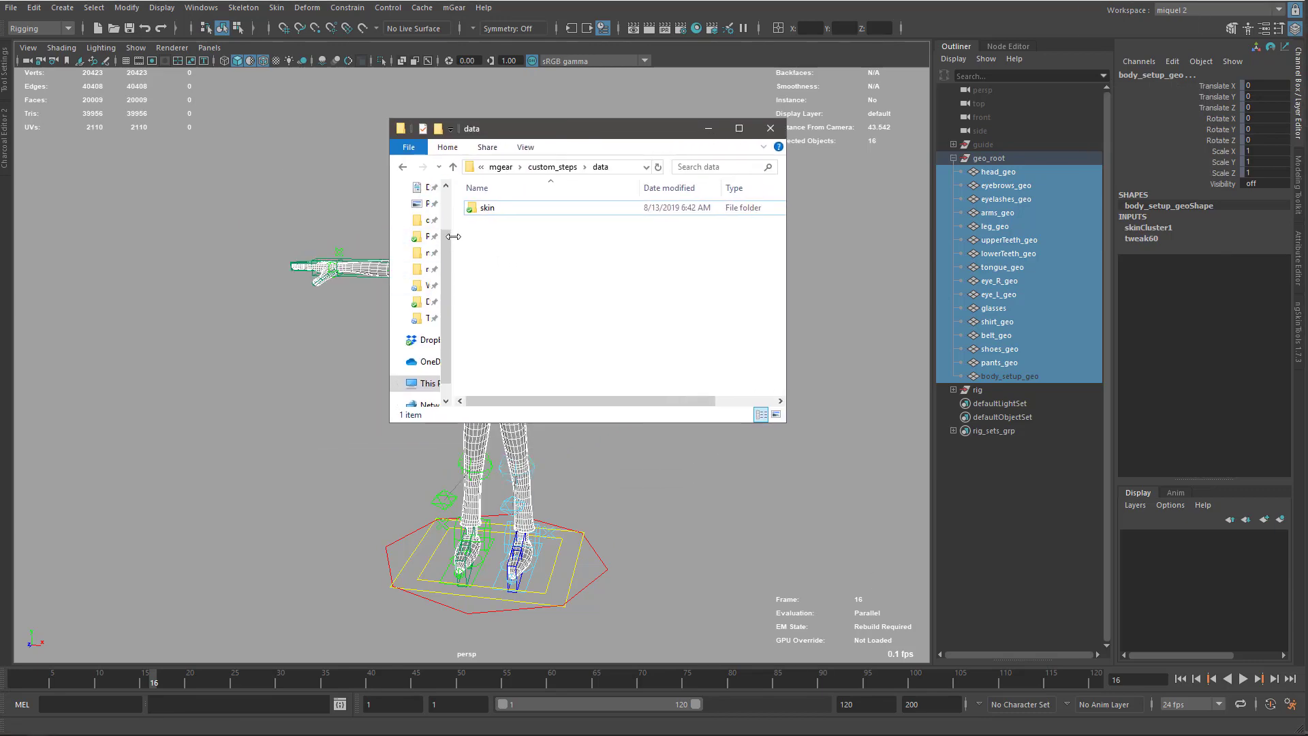
double_click(492, 208)
scroll(559, 225, "down", 1)
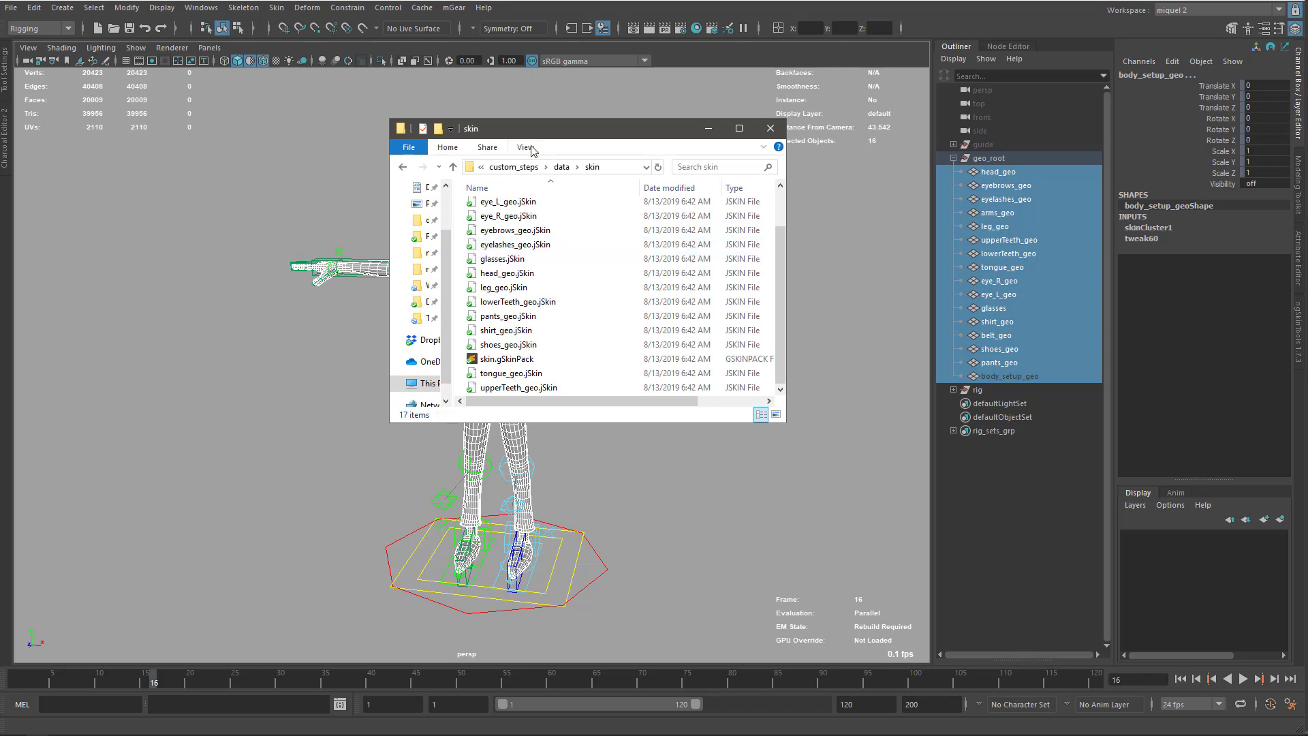
left_click_drag(504, 423, 518, 526)
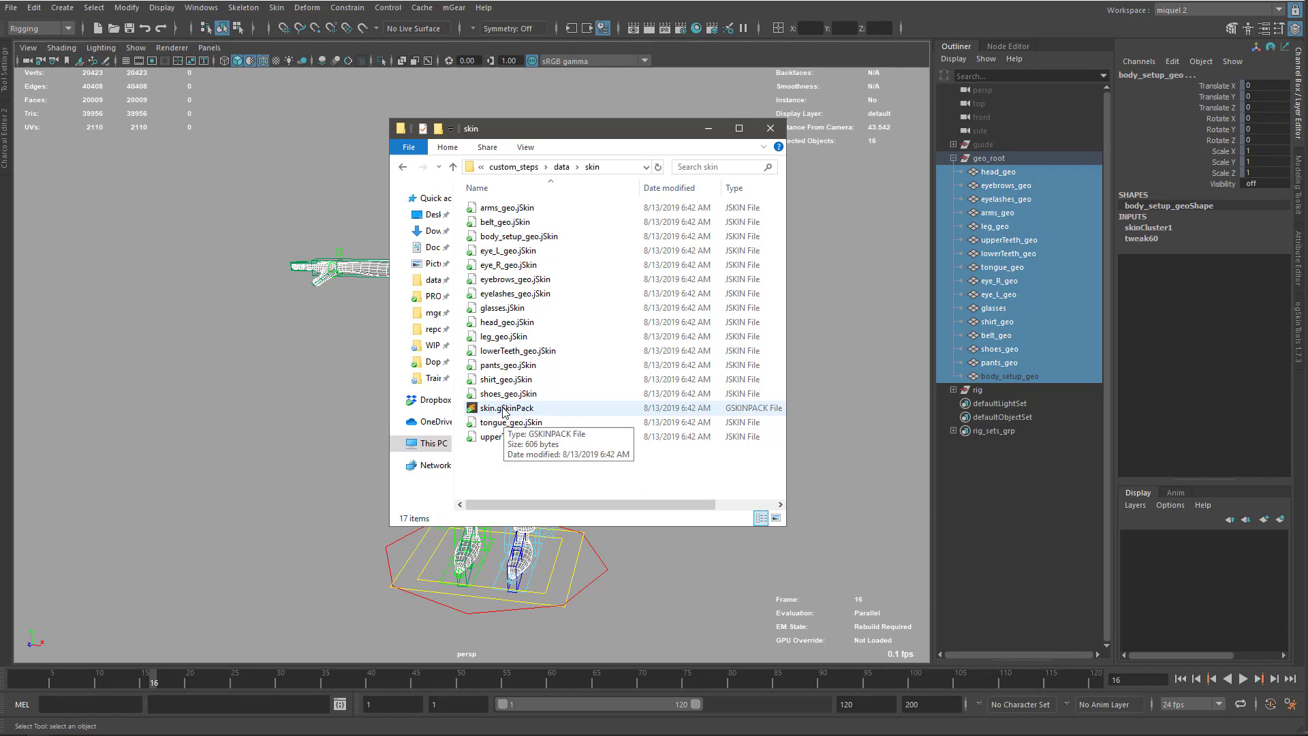
left_click_drag(536, 135, 1307, 136)
Step: Select all geo_root meshes, from head_geo through body_setup_geo, and unbind their skin
left_click(623, 342)
left_click_drag(613, 422, 625, 407, "alt")
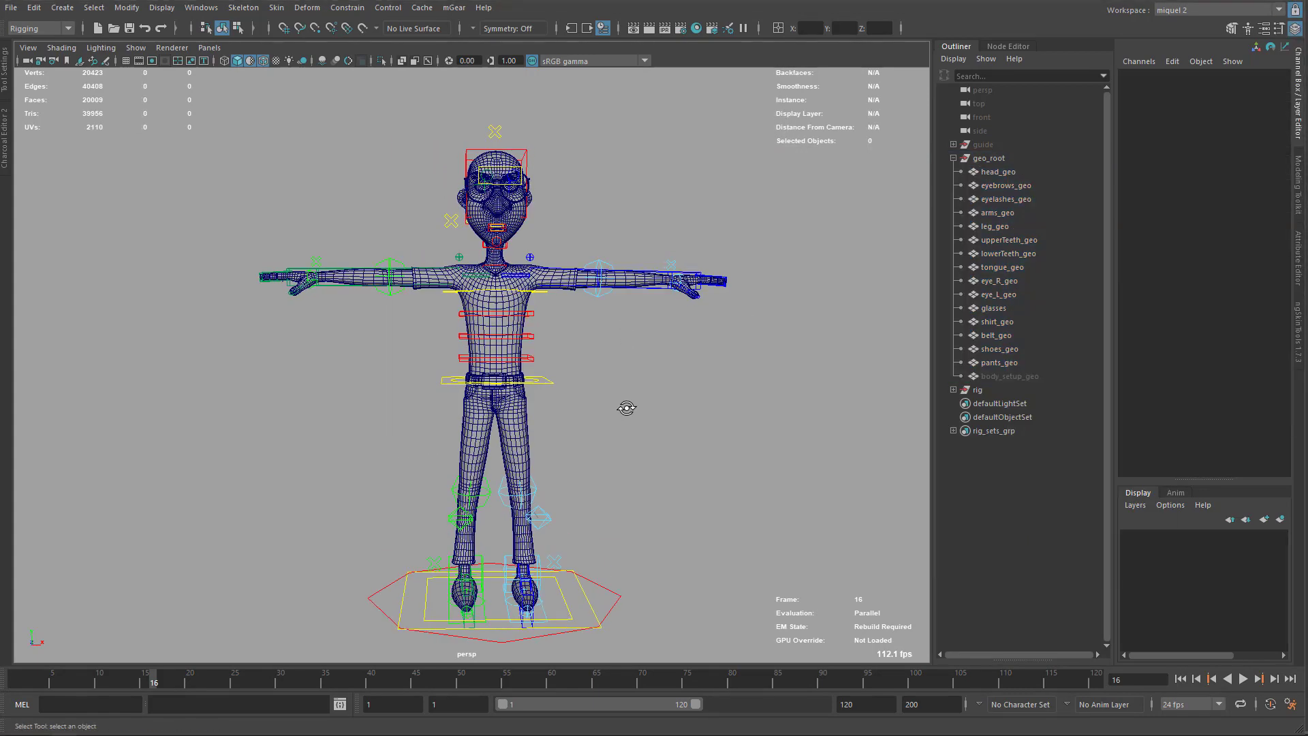
middle_click_drag(581, 448, 582, 380, "alt")
left_click_drag(582, 380, 572, 395, "alt")
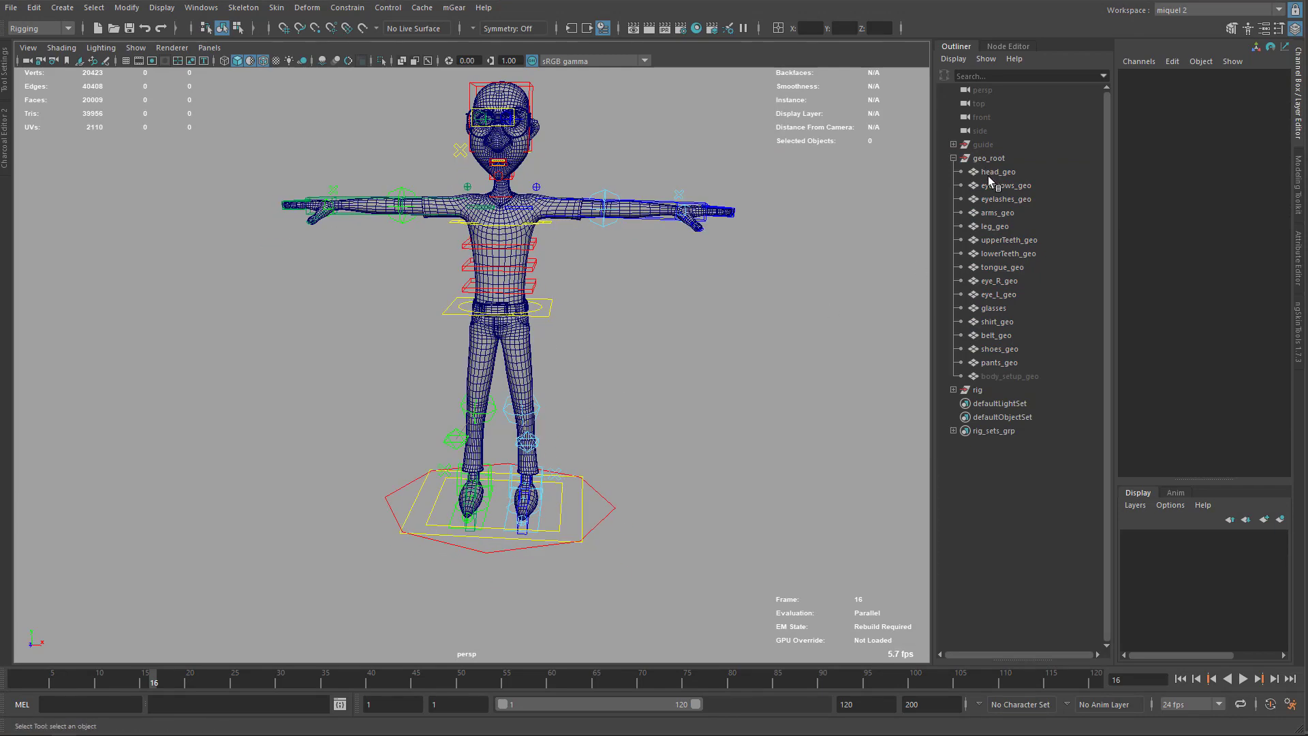
left_click(989, 171)
left_click(978, 376, "shift")
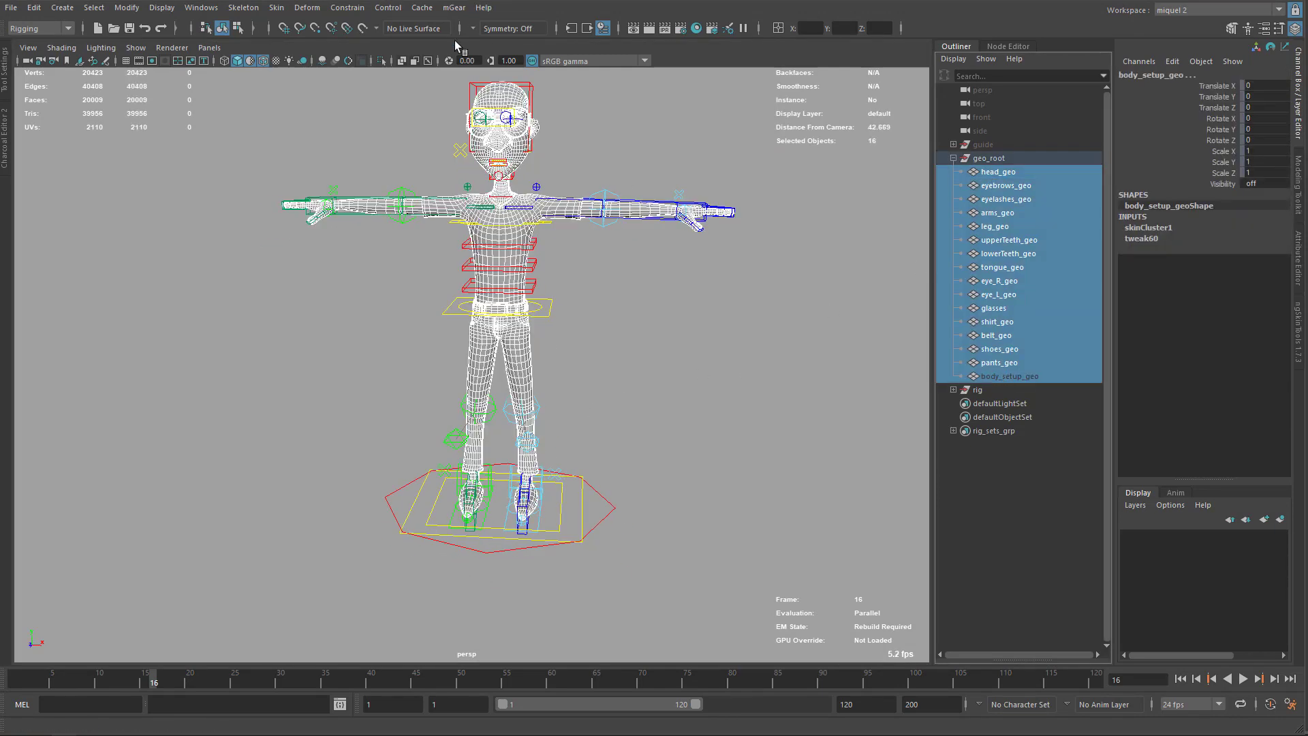
left_click(276, 7)
left_click(343, 74)
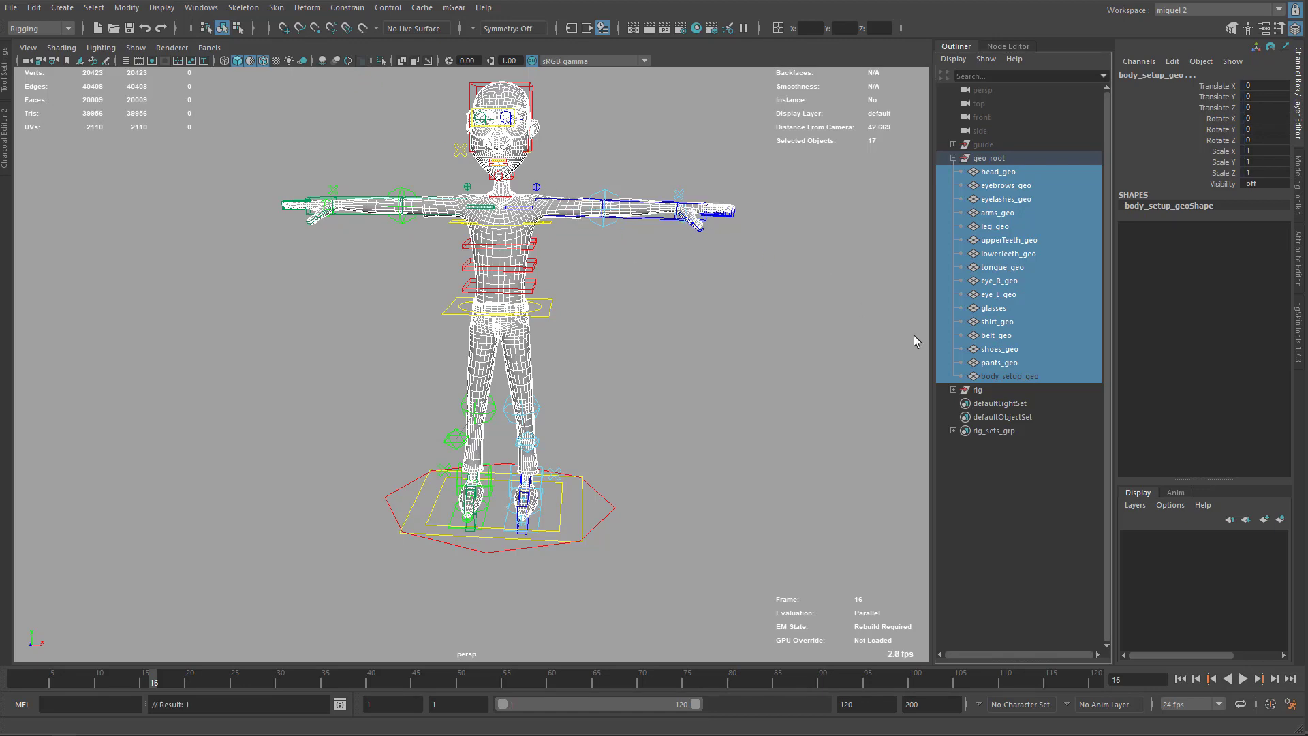
Step: Delete the rig group from the scene
left_click(986, 391)
key("Delete")
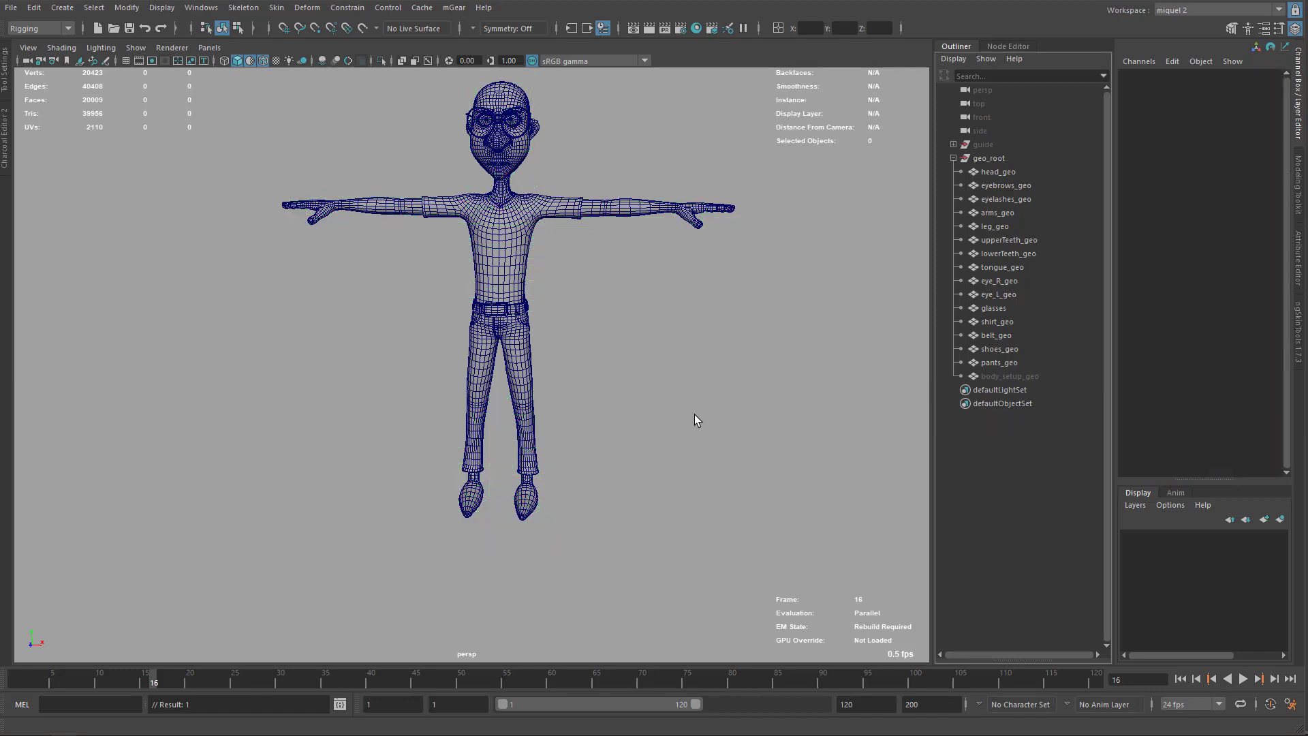
left_click_drag(657, 253, 536, 291, "alt")
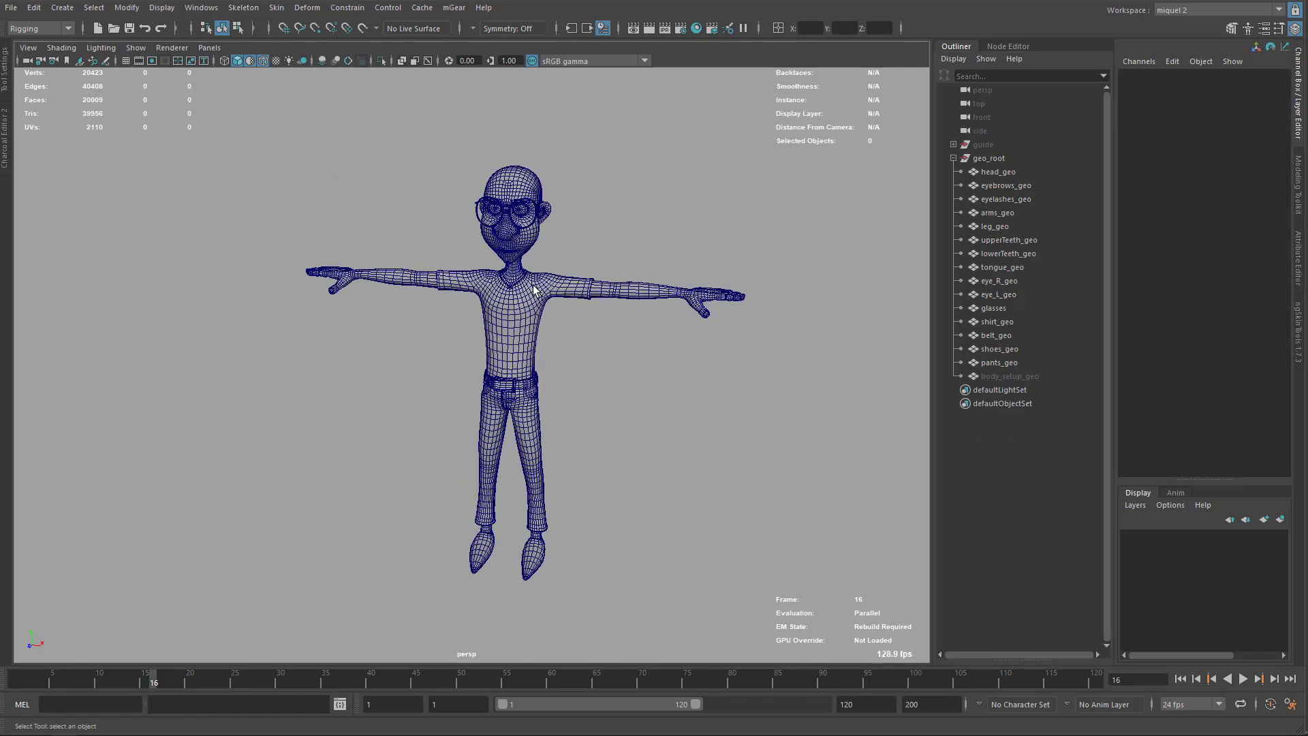
Step: Unhide the guide group, frame it in the view and display the character in wireframe
left_click(982, 144)
key("shift+h")
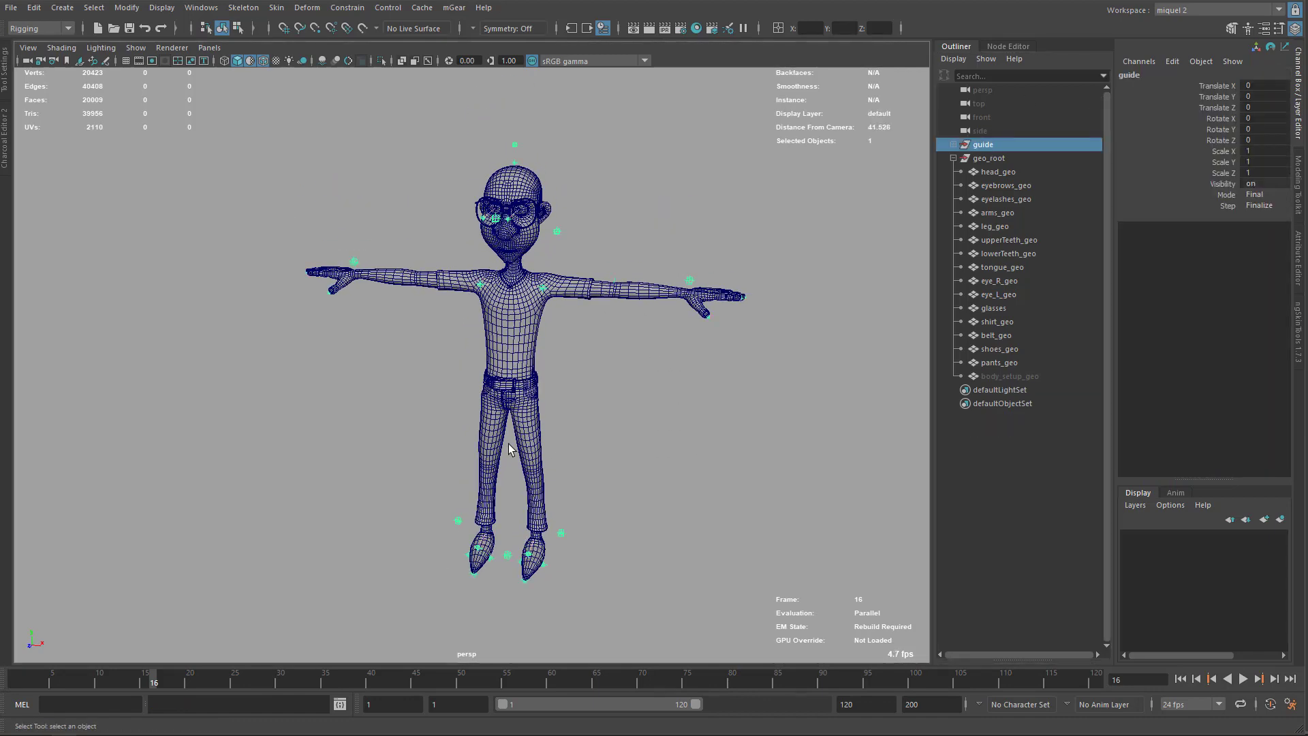
key("f")
left_click_drag(546, 375, 488, 363, "alt")
key("ctrl+1")
right_click_drag(487, 363, 597, 333, "alt")
middle_click_drag(597, 332, 547, 349, "alt")
key("ctrl+1")
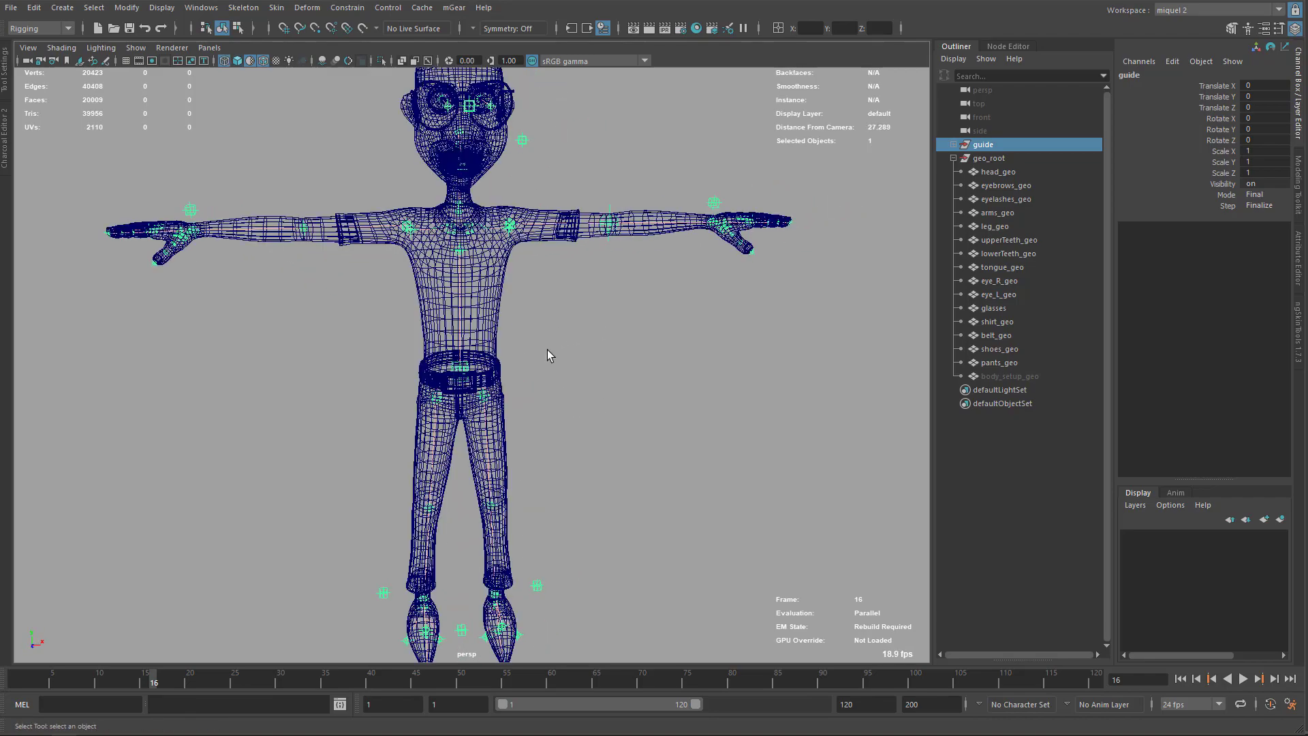
Step: Open the component settings of the left arm guide, review its main settings and close them
left_click_drag(639, 300, 592, 330, "alt")
middle_click_drag(591, 249, 586, 275, "alt")
right_click_drag(587, 275, 619, 243, "alt")
middle_click_drag(620, 243, 589, 292, "alt")
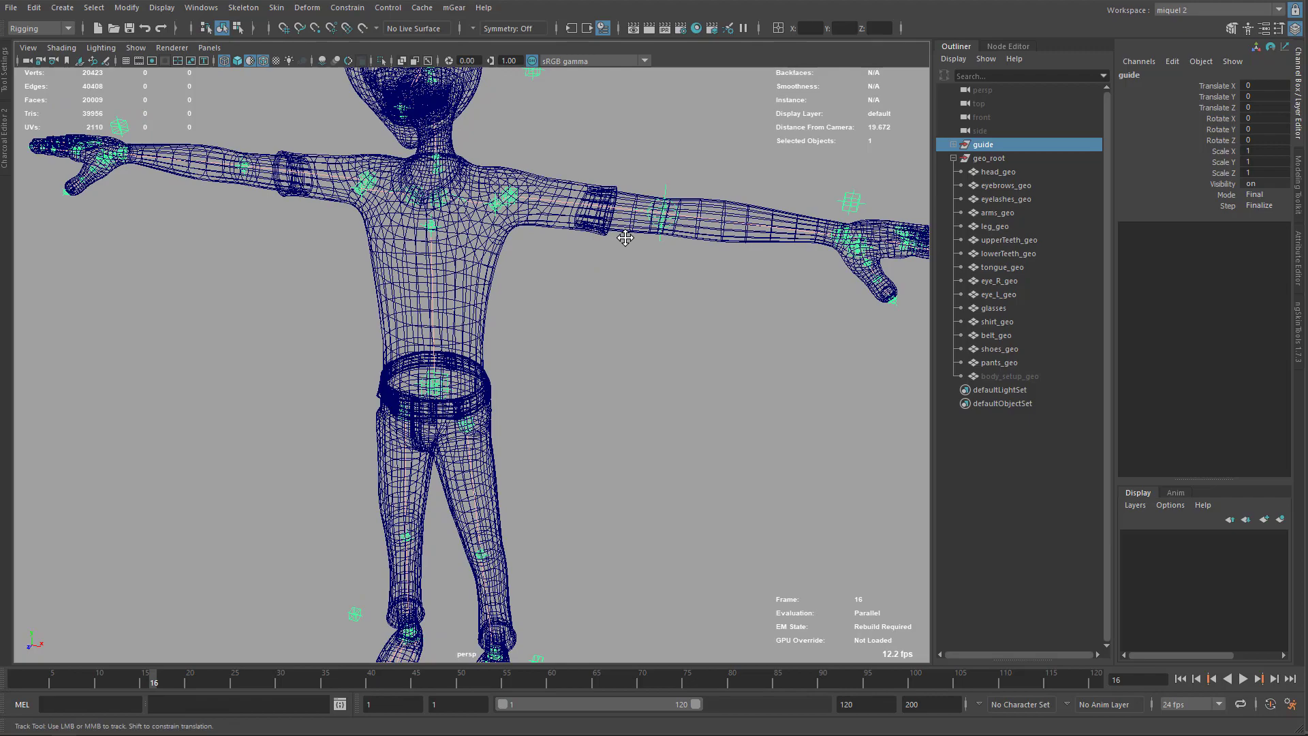
right_click_drag(622, 238, 610, 275, "alt")
left_click_drag(610, 276, 611, 305, "alt")
left_click_drag(624, 246, 562, 312, "alt")
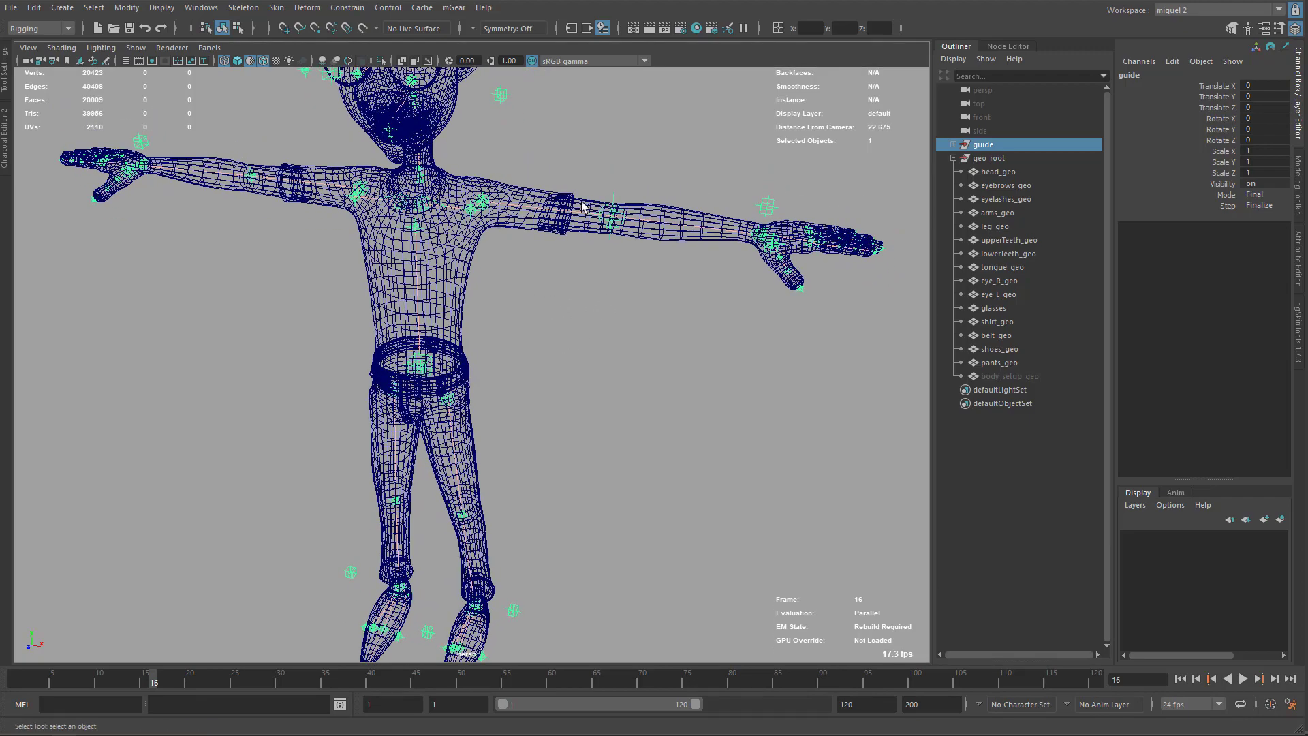
left_click(612, 216)
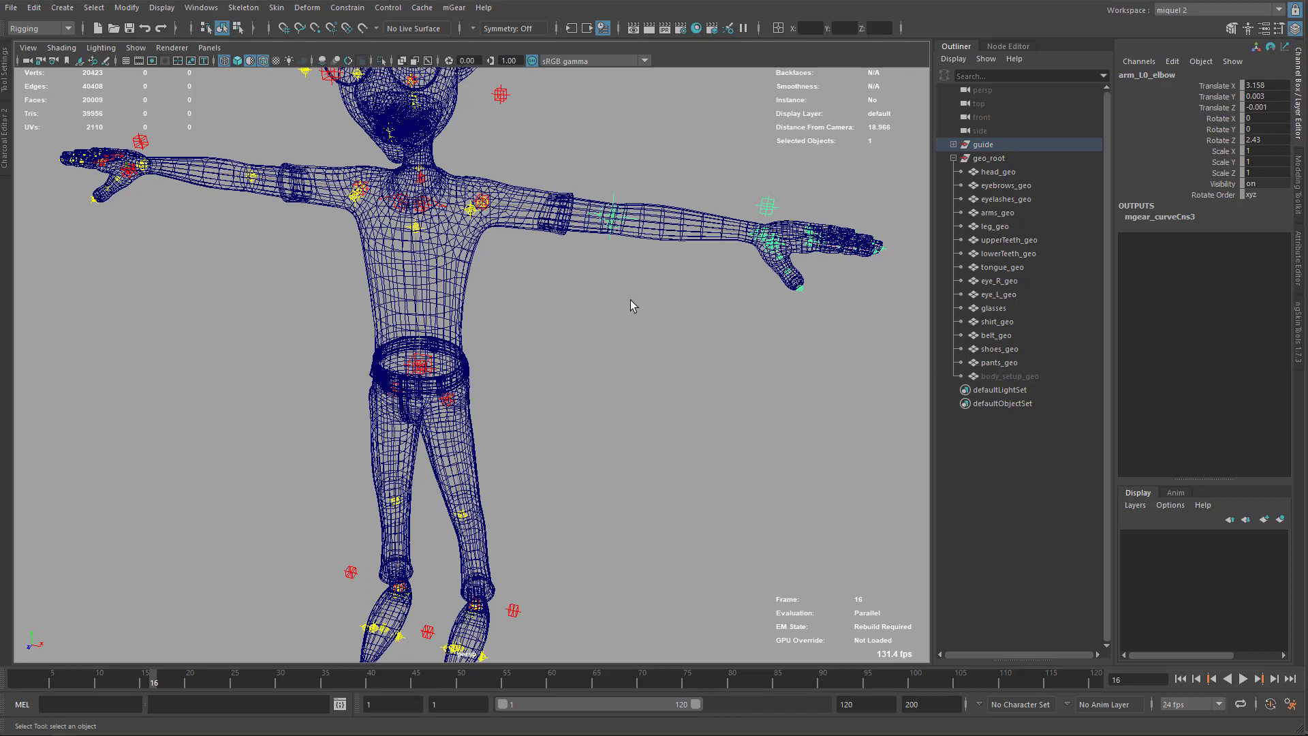
key("s")
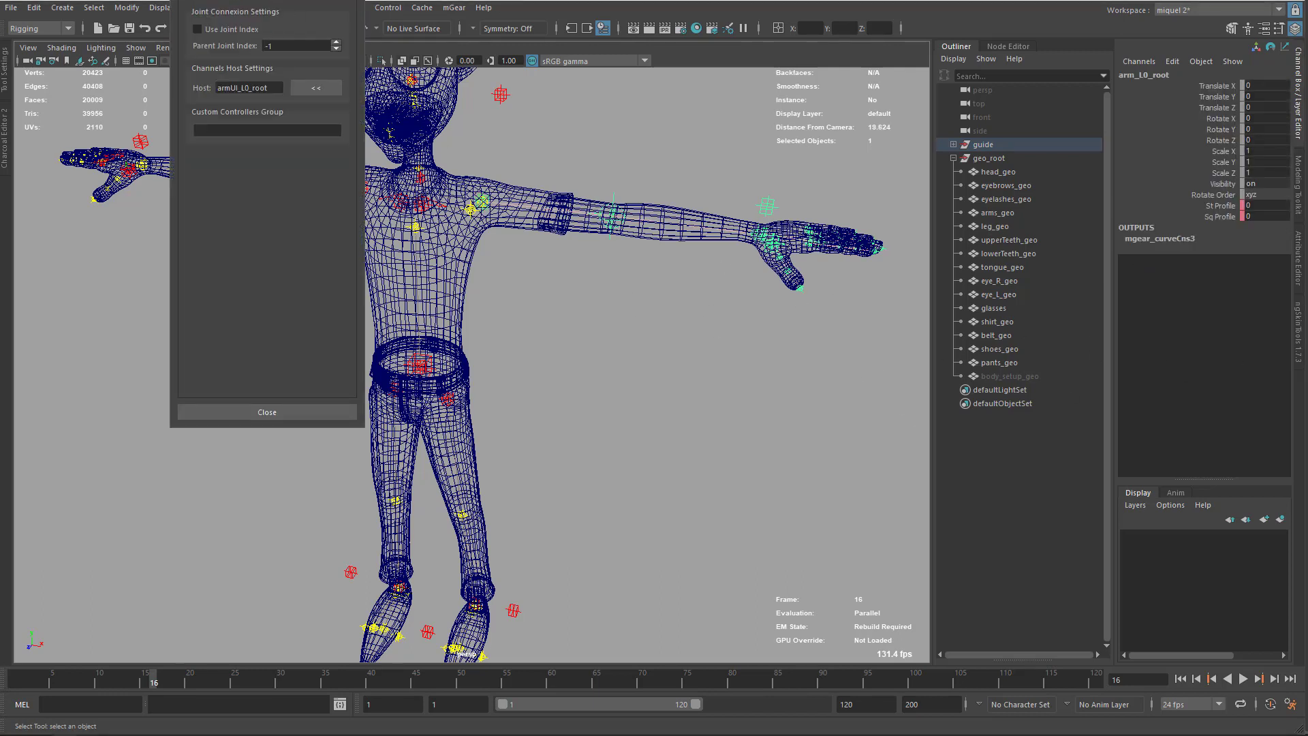
left_click_drag(238, 0, 606, 98)
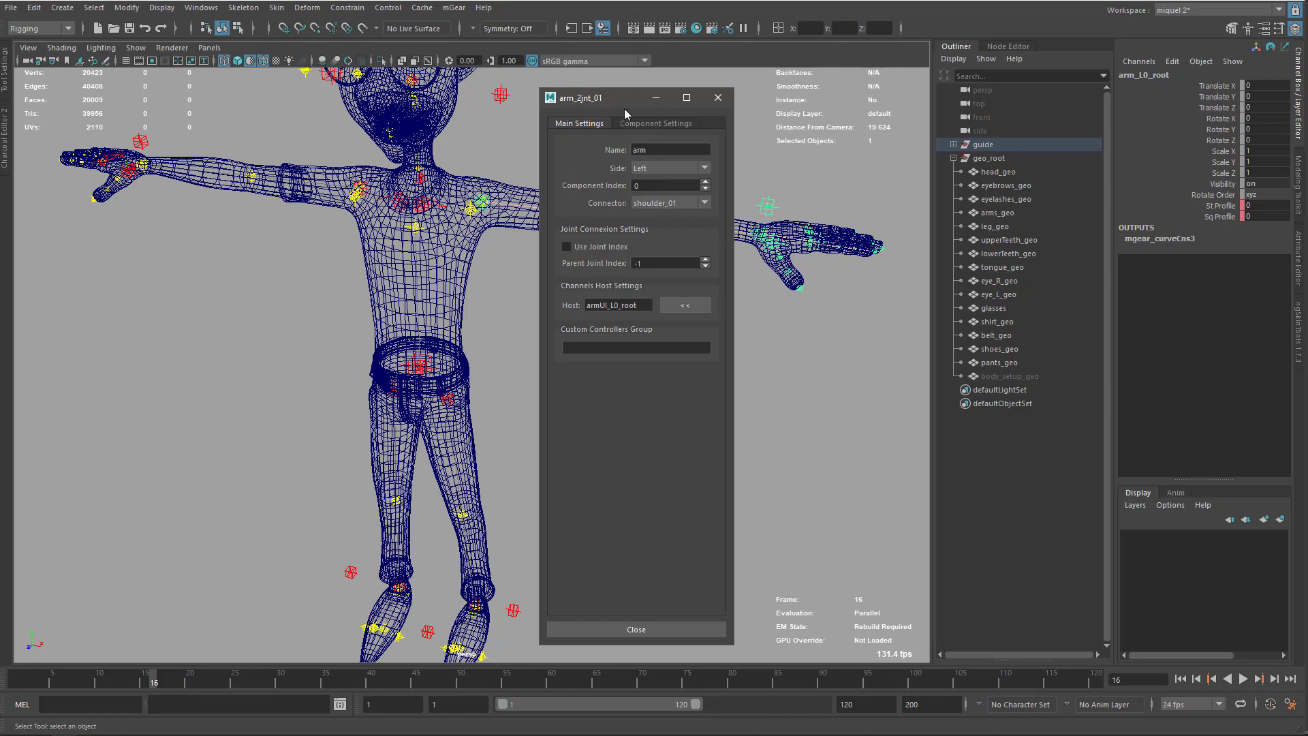
left_click(715, 102)
Step: Display the transform node attributes of the arm_L0_root guide in the Attribute Editor
left_click_drag(691, 295, 576, 247, "alt")
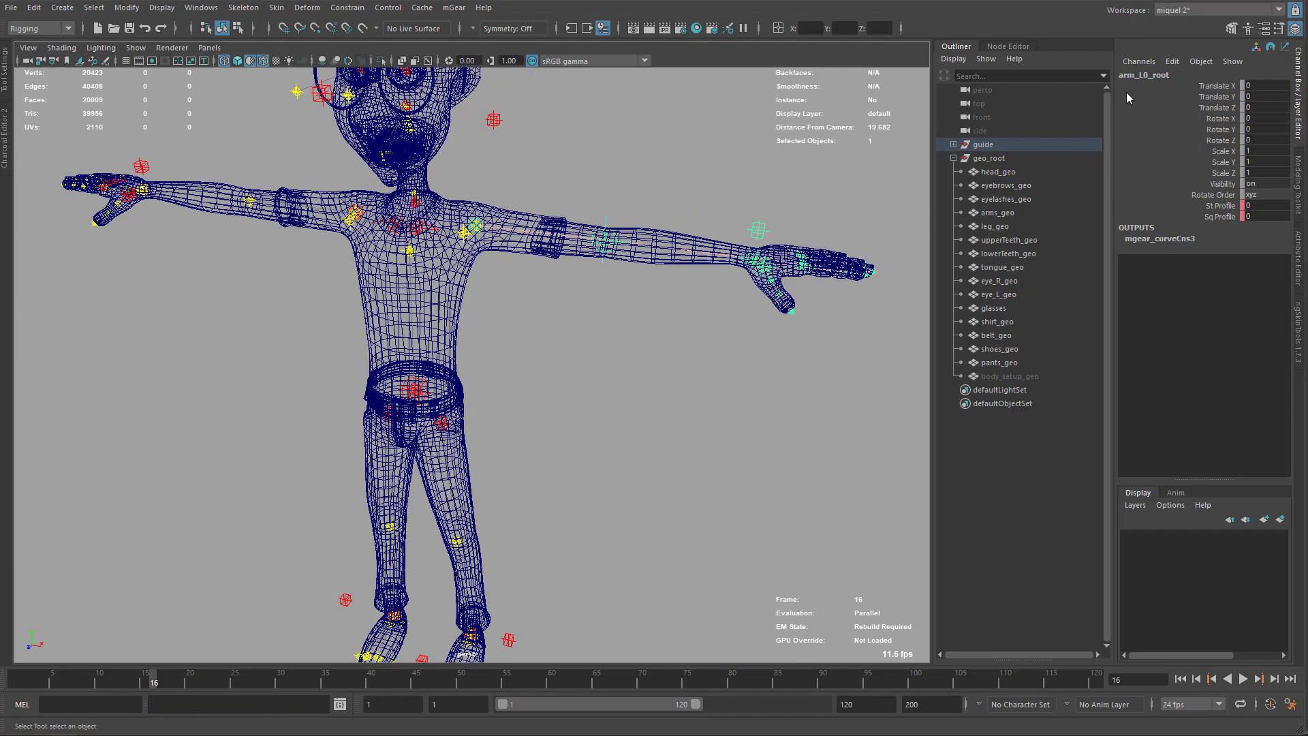
left_click_drag(1112, 93, 1091, 93)
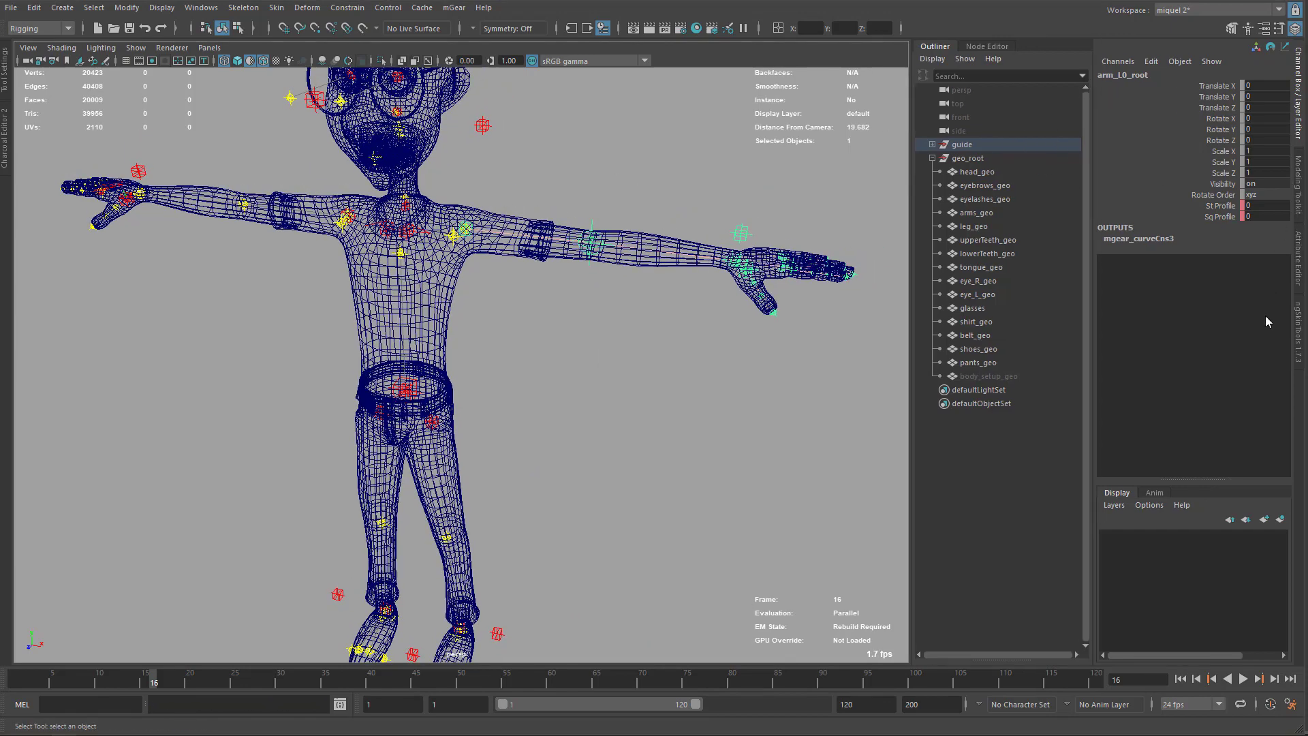
left_click(1298, 282)
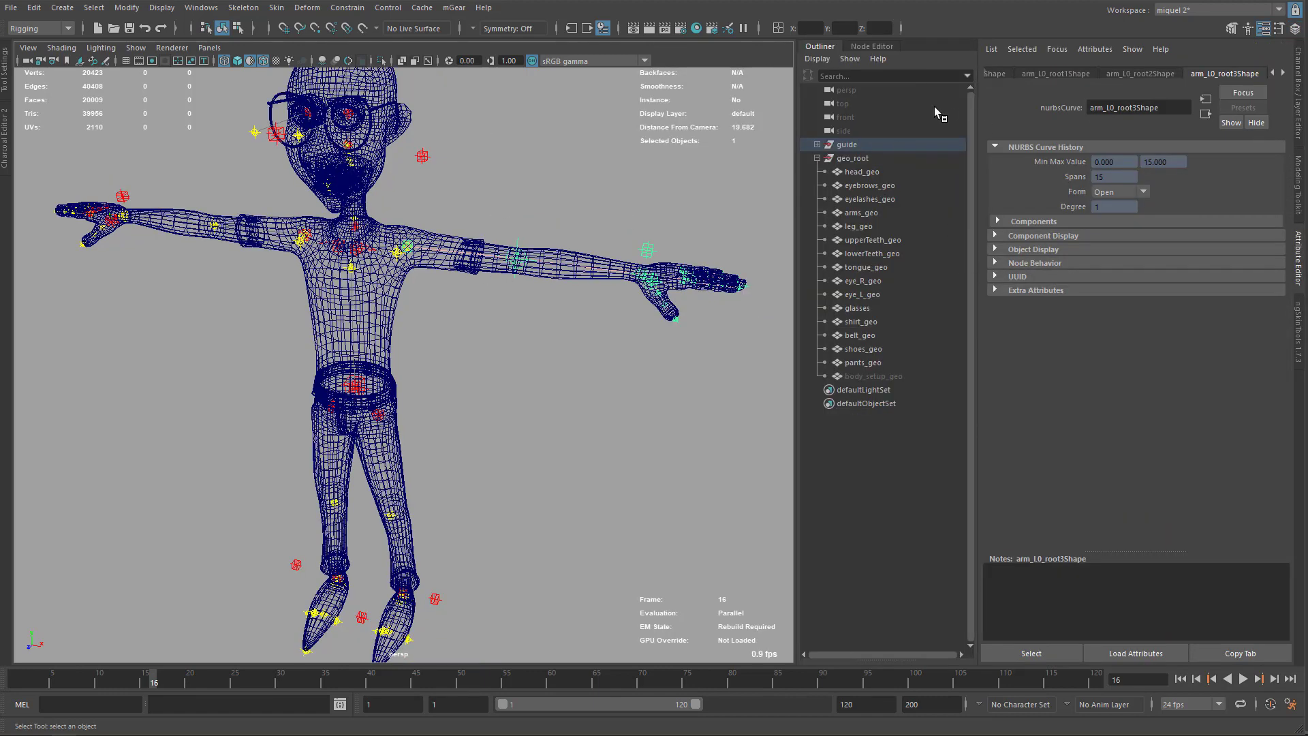
left_click(1009, 72)
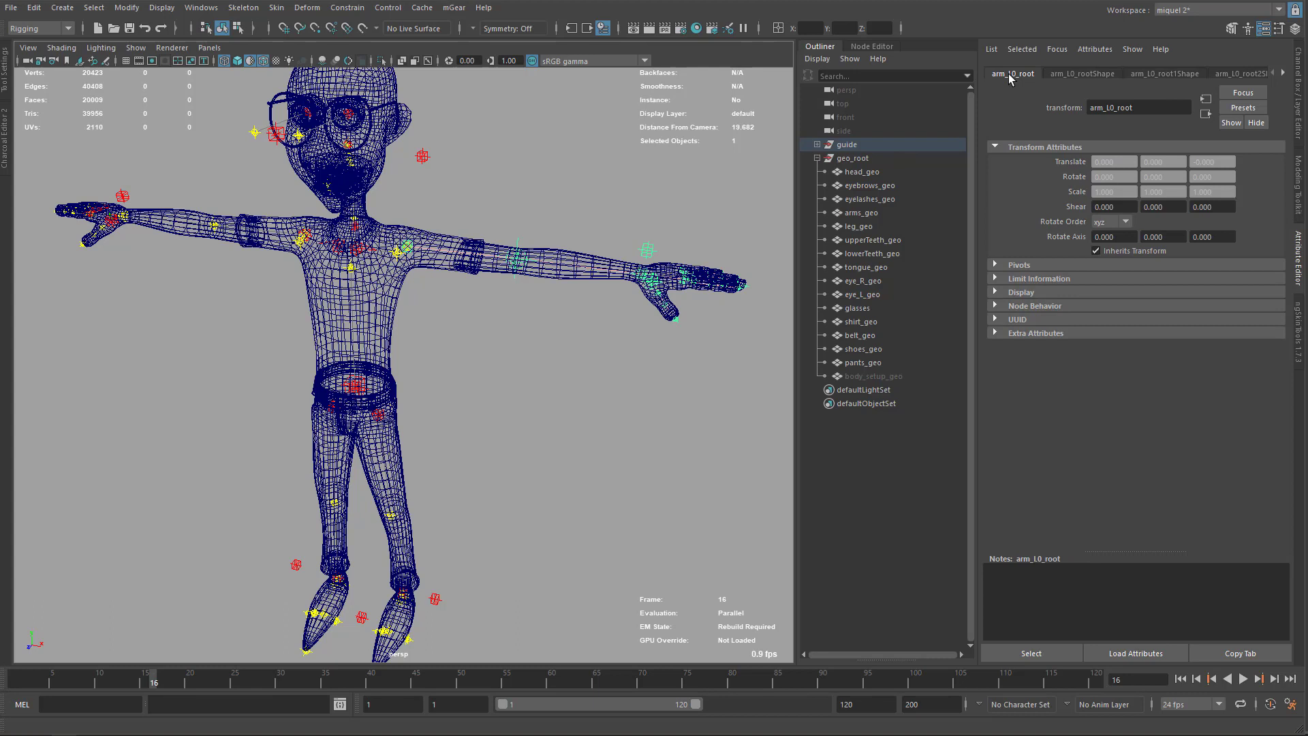
Step: Expand the extra attributes of the arm_L0_root guide and compare them with its component settings
left_click(1038, 333)
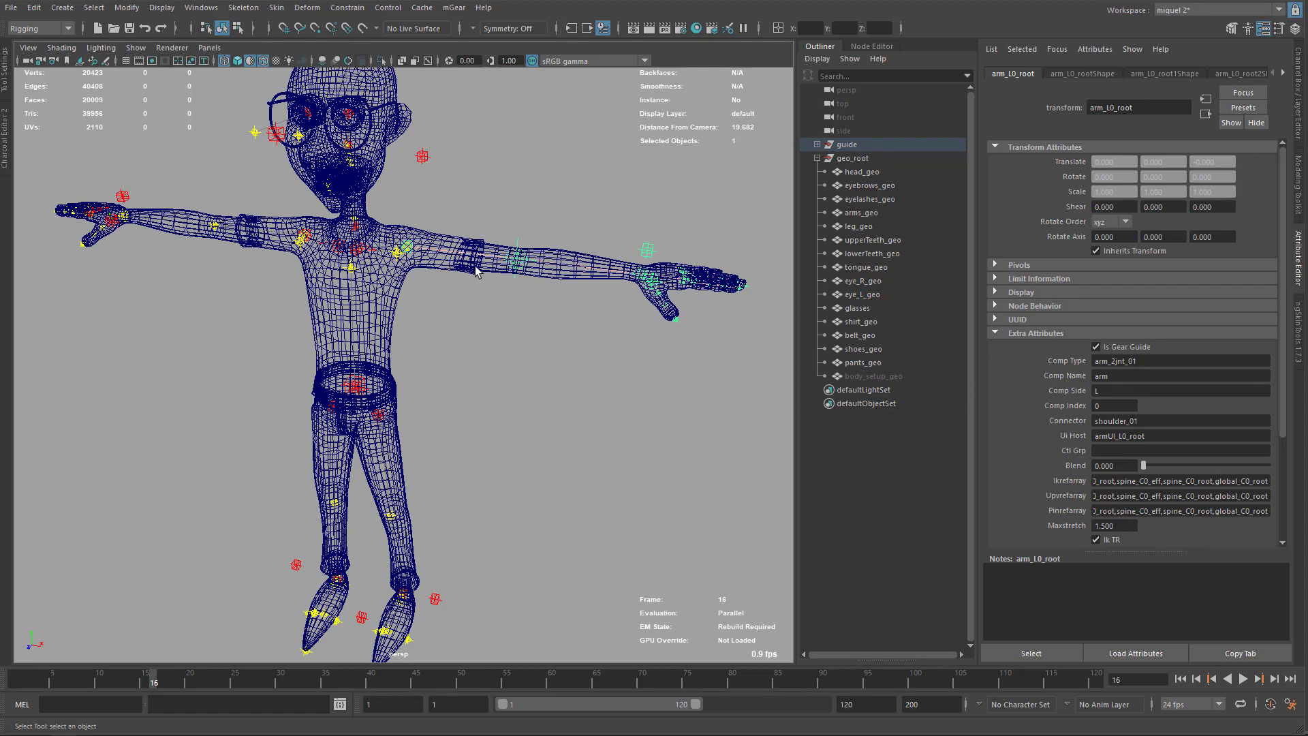
key("alt+s")
left_click_drag(598, 100, 579, 100)
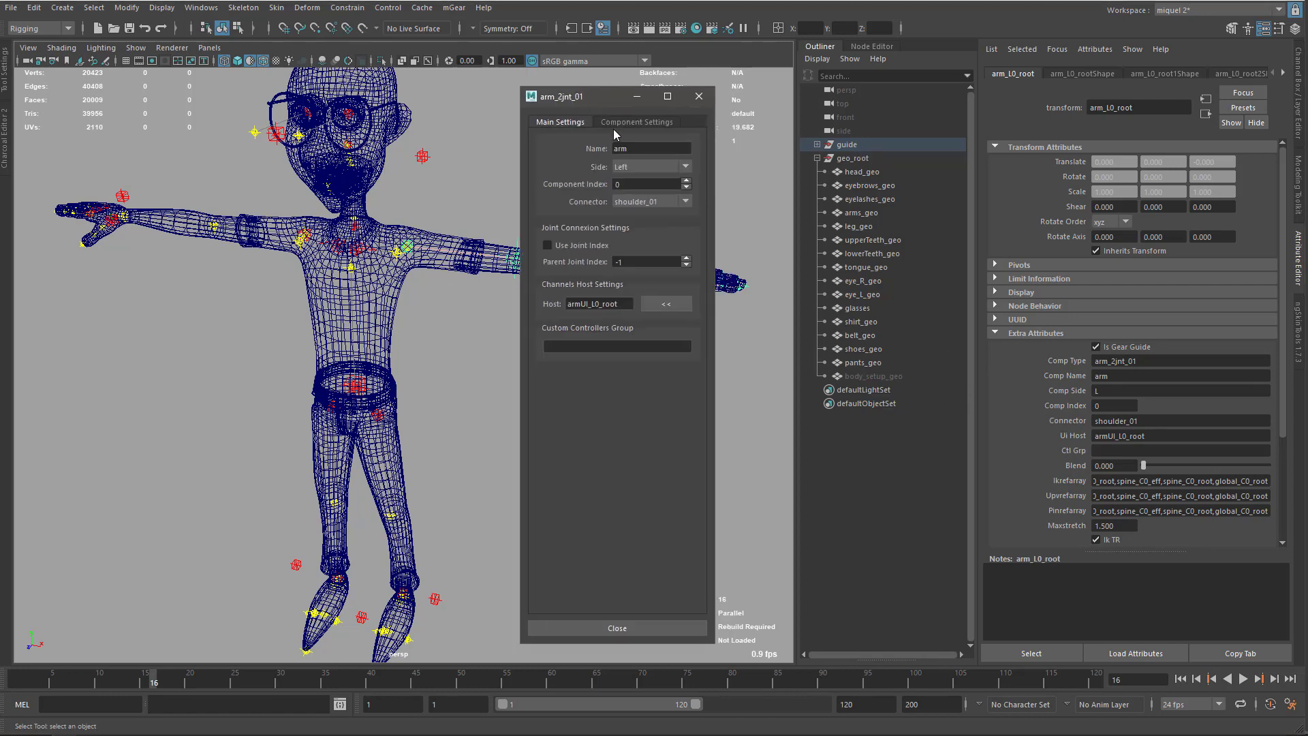
left_click(614, 124)
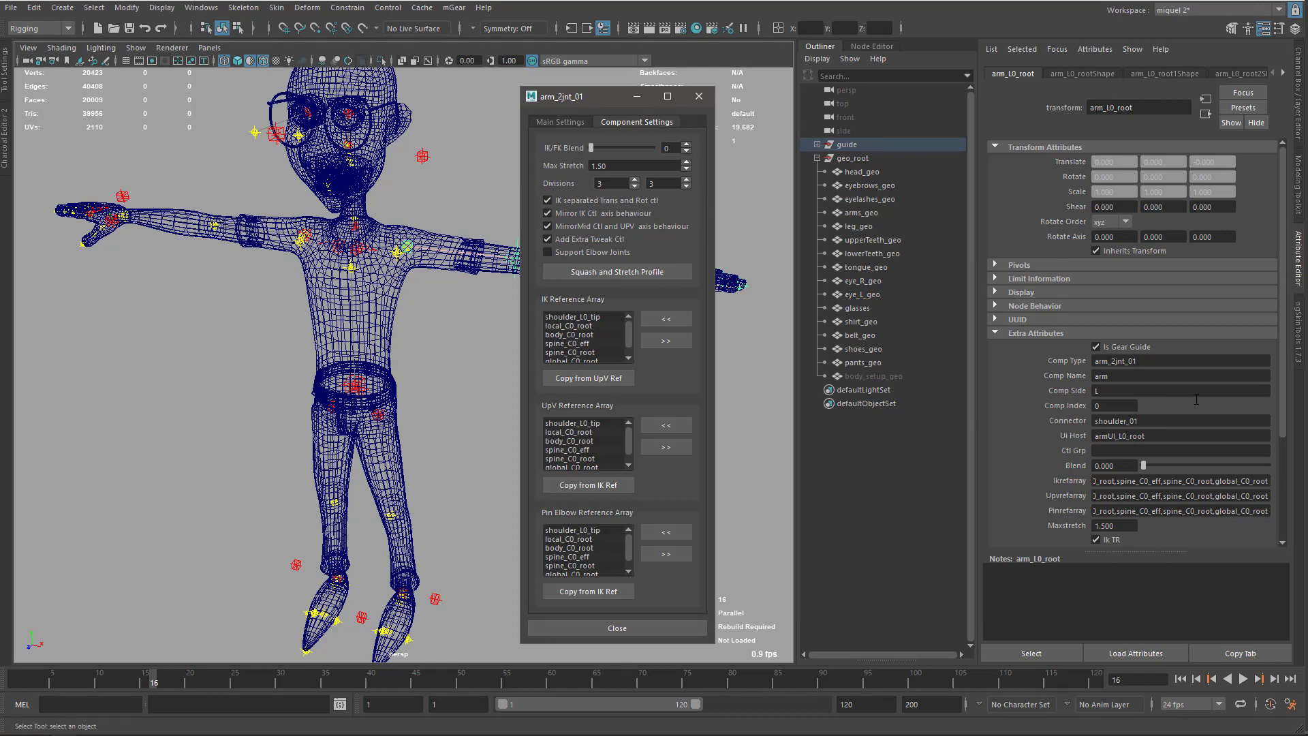
left_click(699, 96)
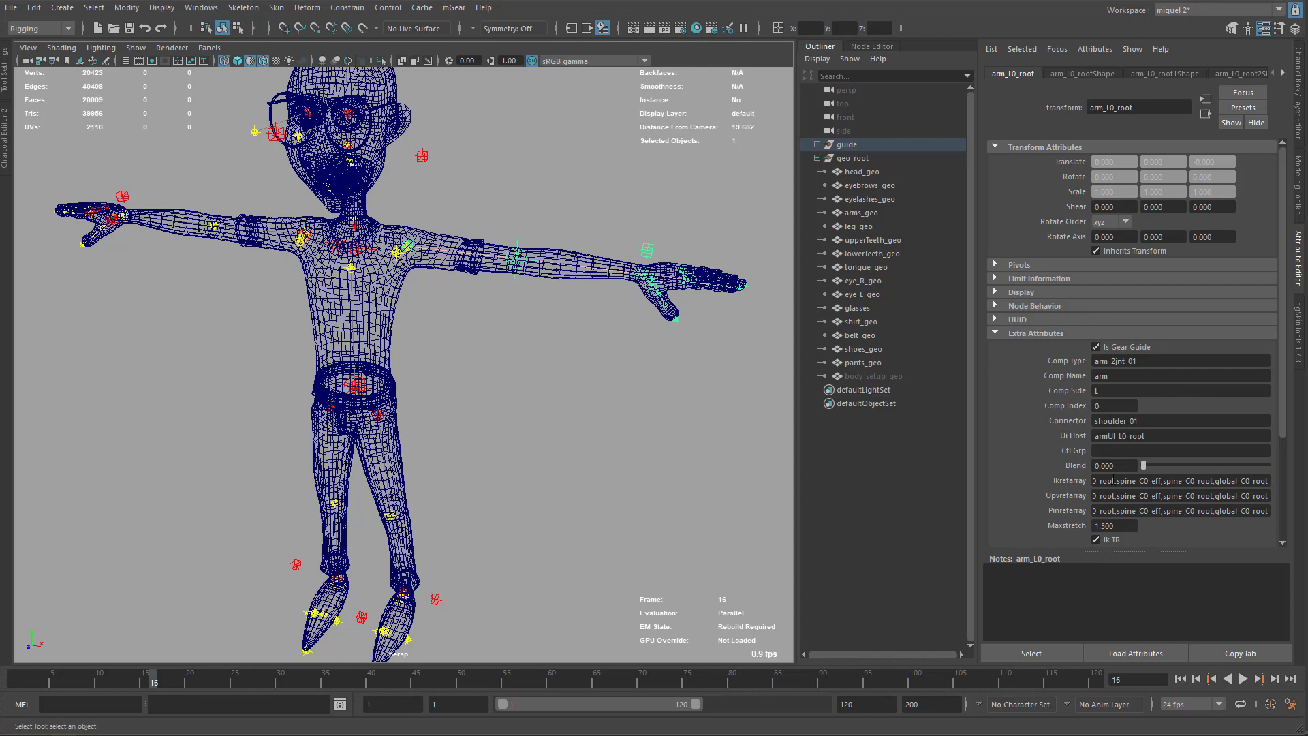
Step: Reopen the left arm guide's settings, examine its component options and reference arrays, and close them
left_click(867, 146)
left_click_drag(503, 251, 525, 268)
key("ctrl+i")
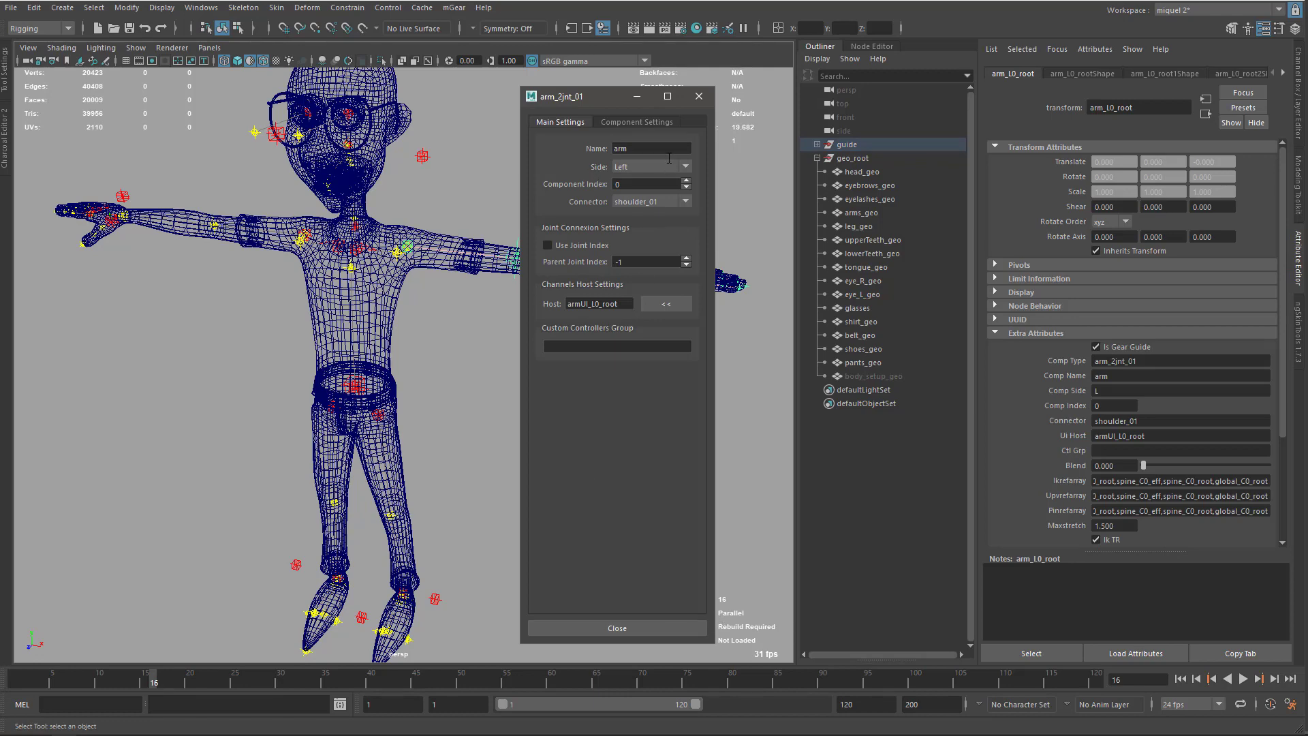
left_click(609, 124)
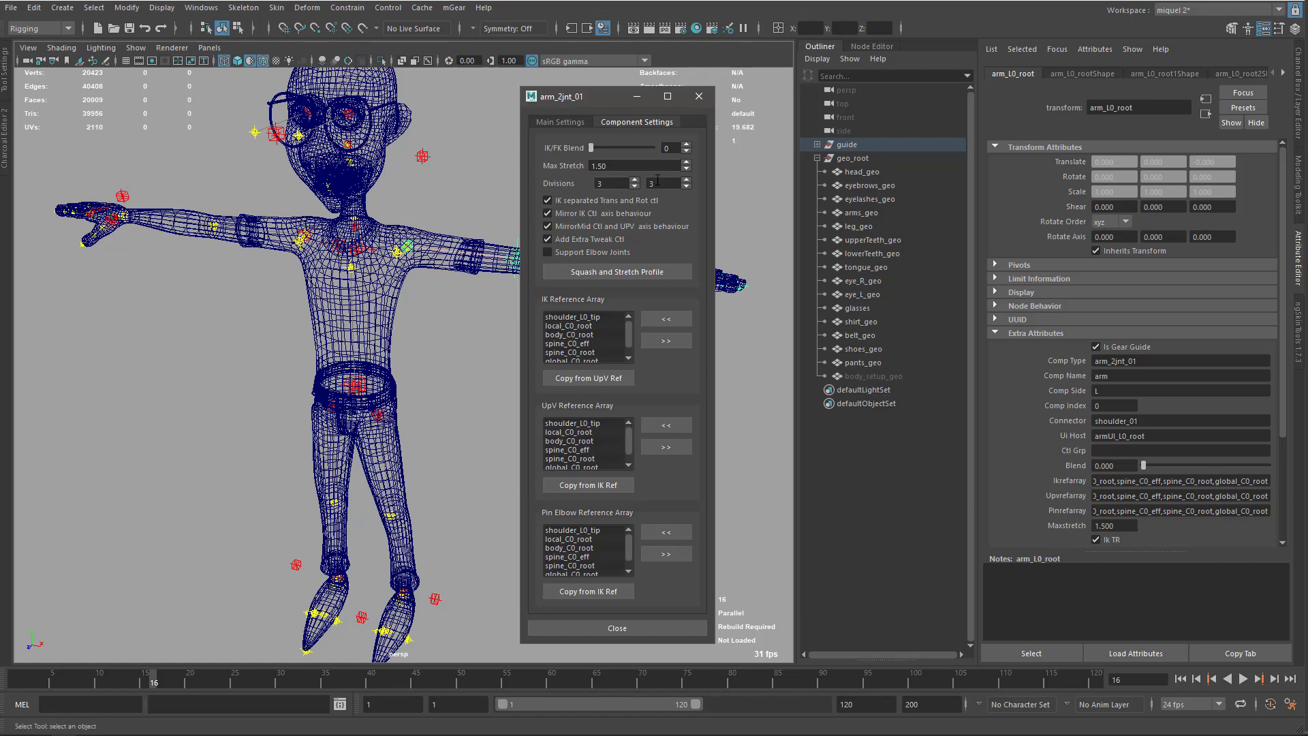
left_click(698, 97)
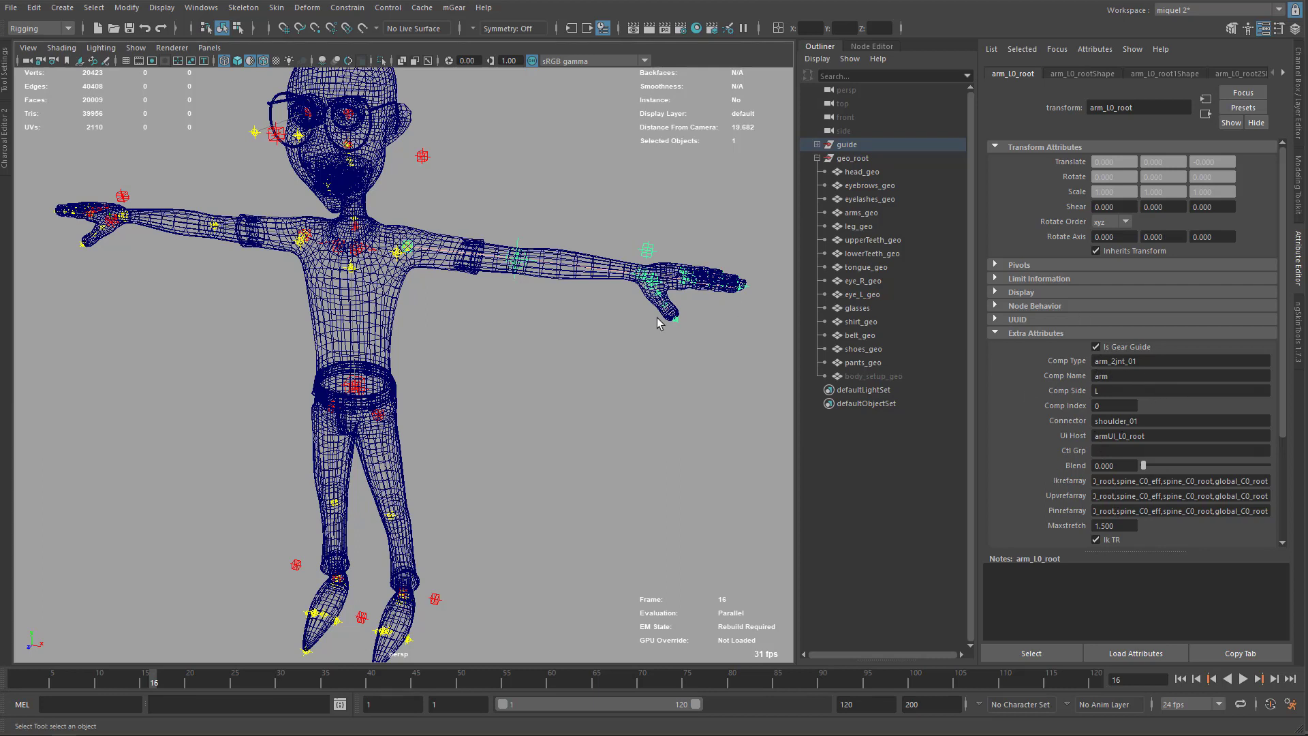
Step: Open the Shifter Guide Manager and read the description of the arm_2jnt_03 component
left_click_drag(548, 326, 664, 336, "alt")
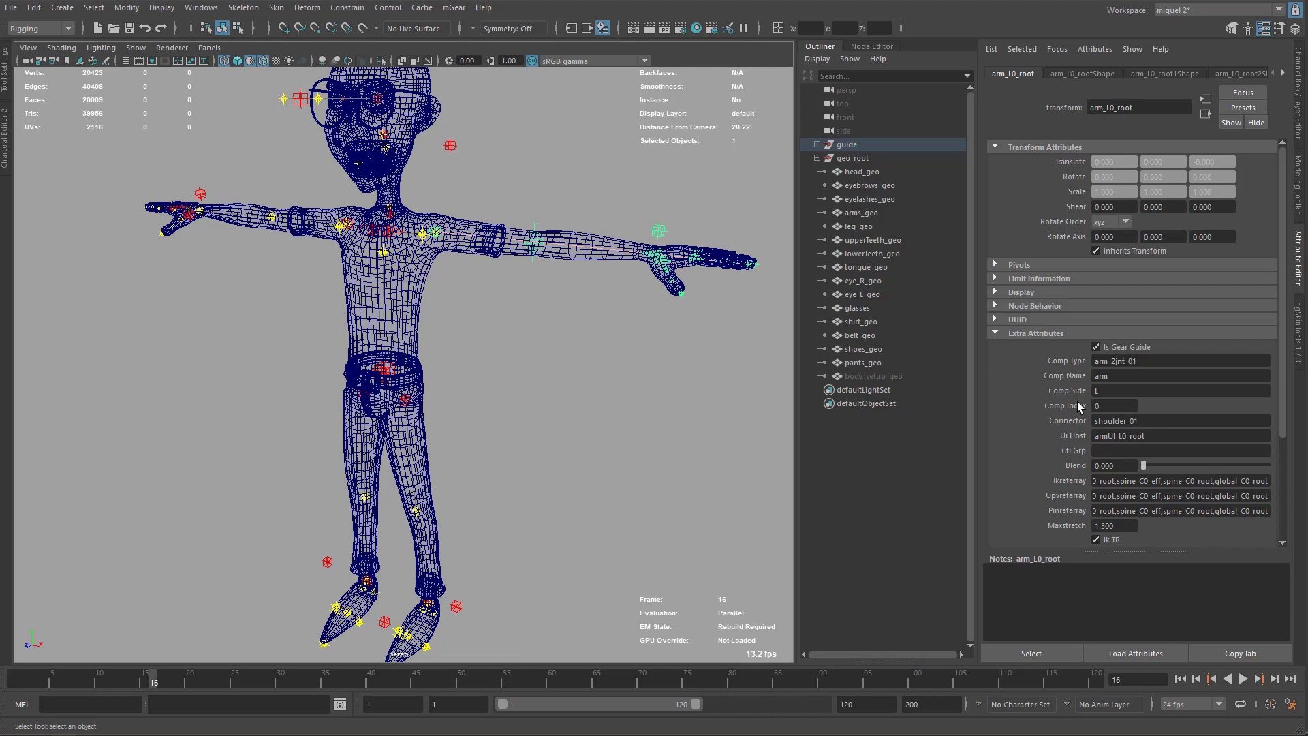
left_click(1158, 361)
left_click(454, 8)
mouse_move(497, 33)
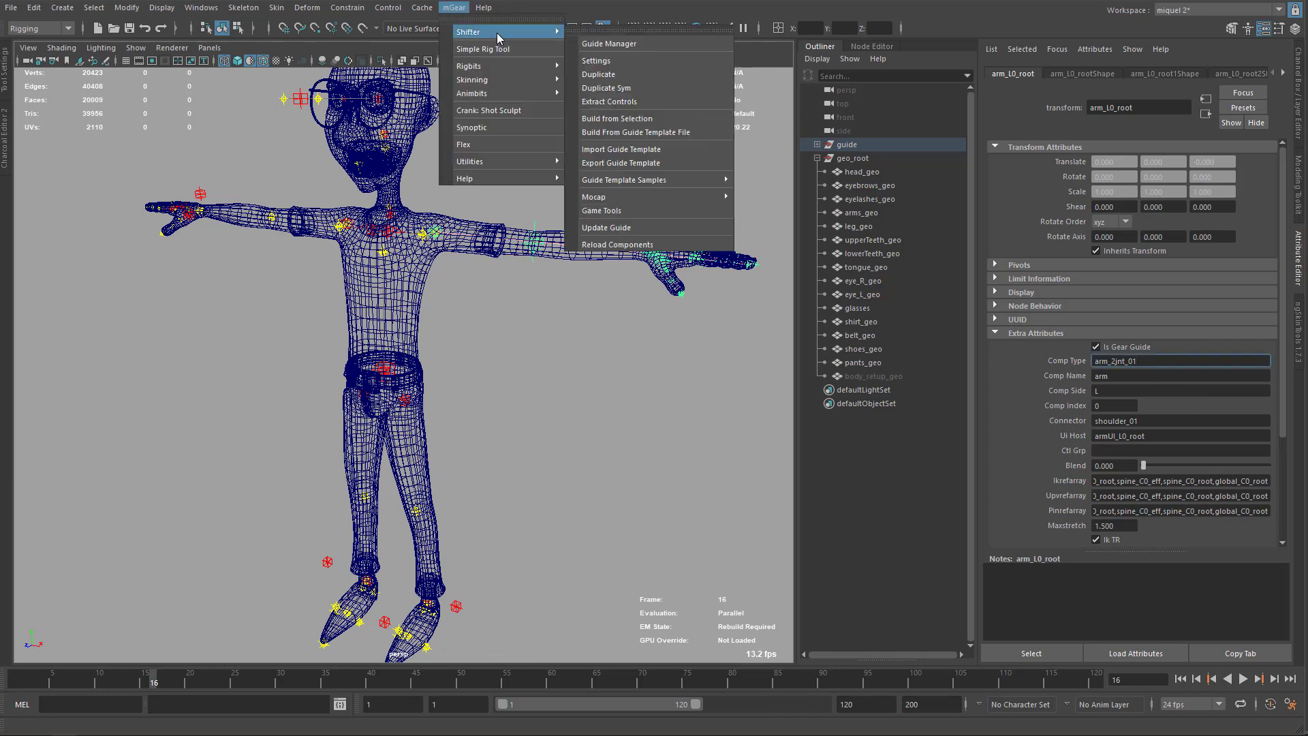
left_click(600, 43)
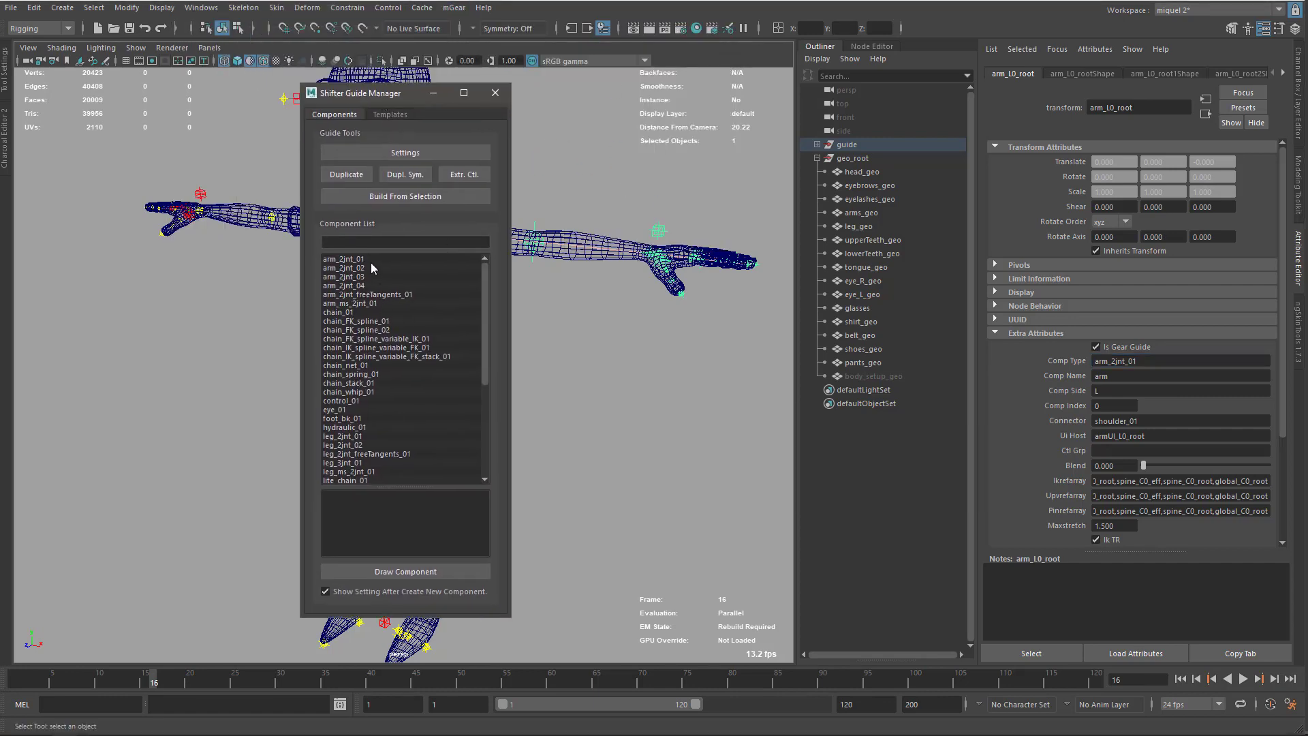
left_click(357, 276)
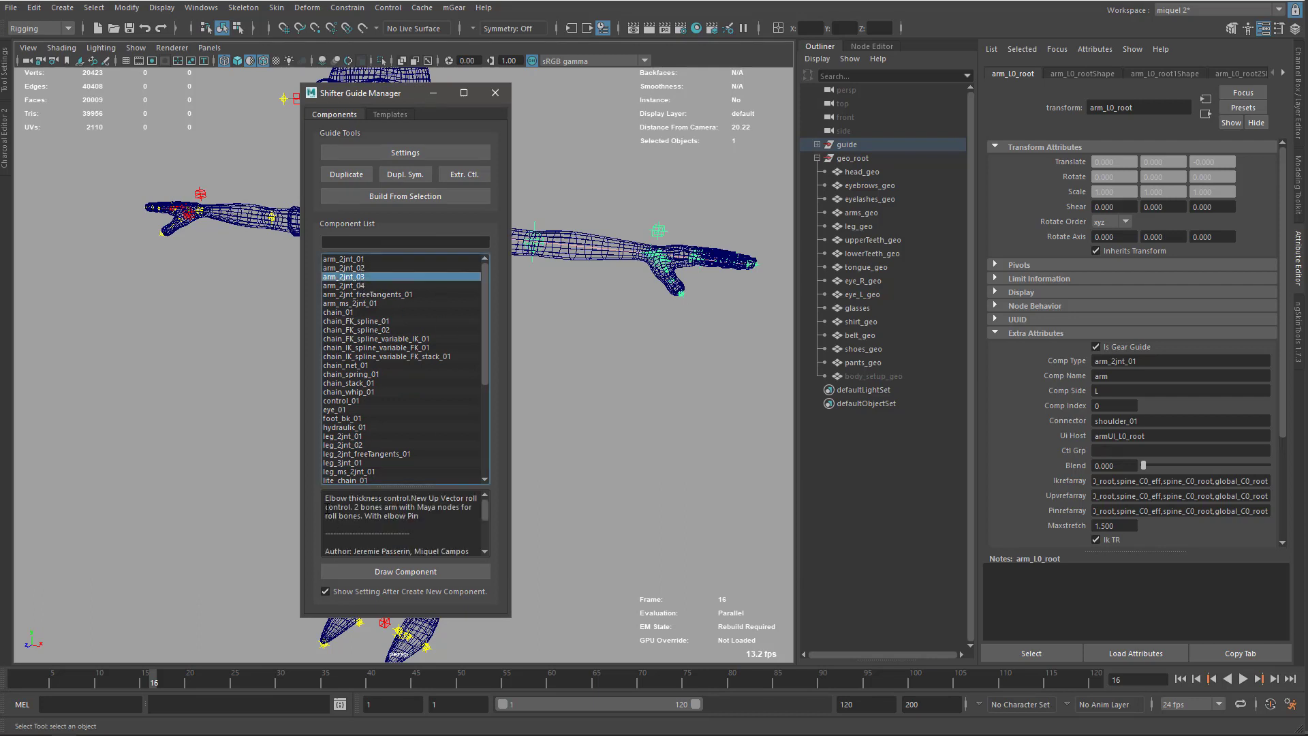
left_click_drag(326, 498, 407, 498)
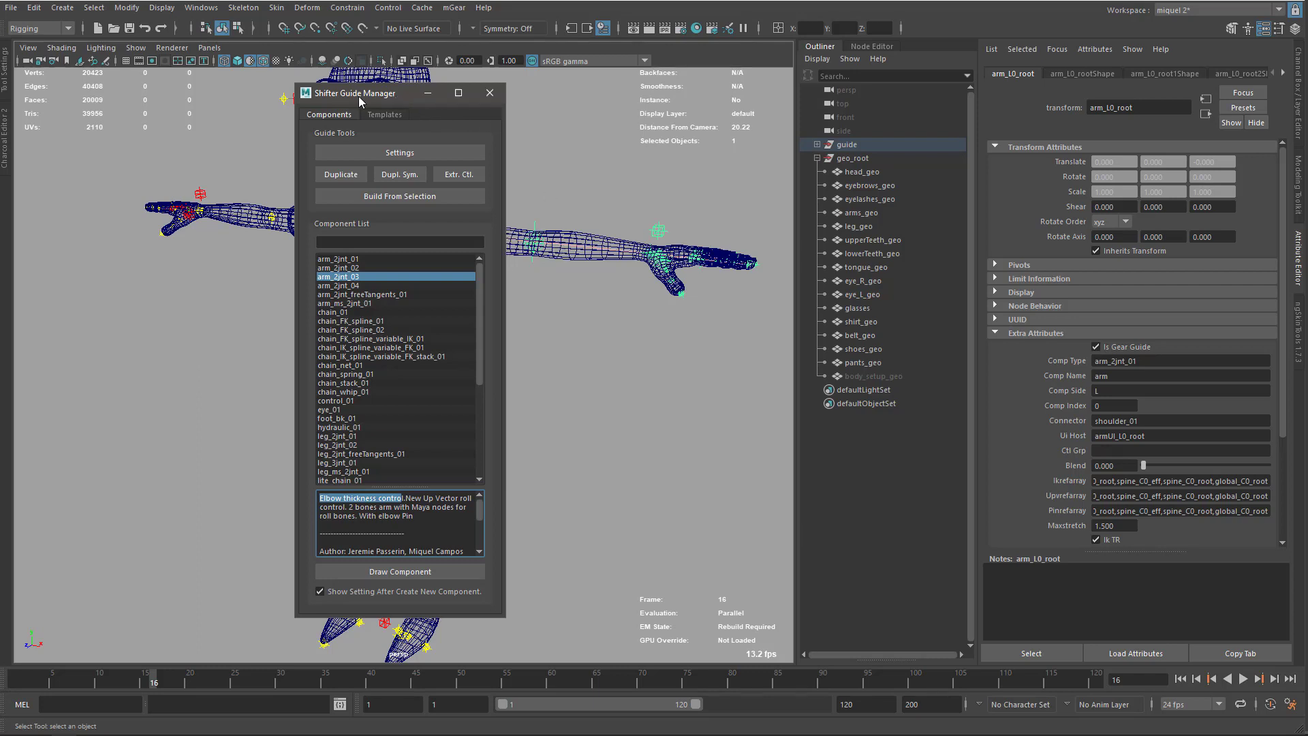
Step: Change the Comp Type attribute of the arm_L0_root guide to arm_2jnt_03
left_click_drag(391, 96, 307, 85)
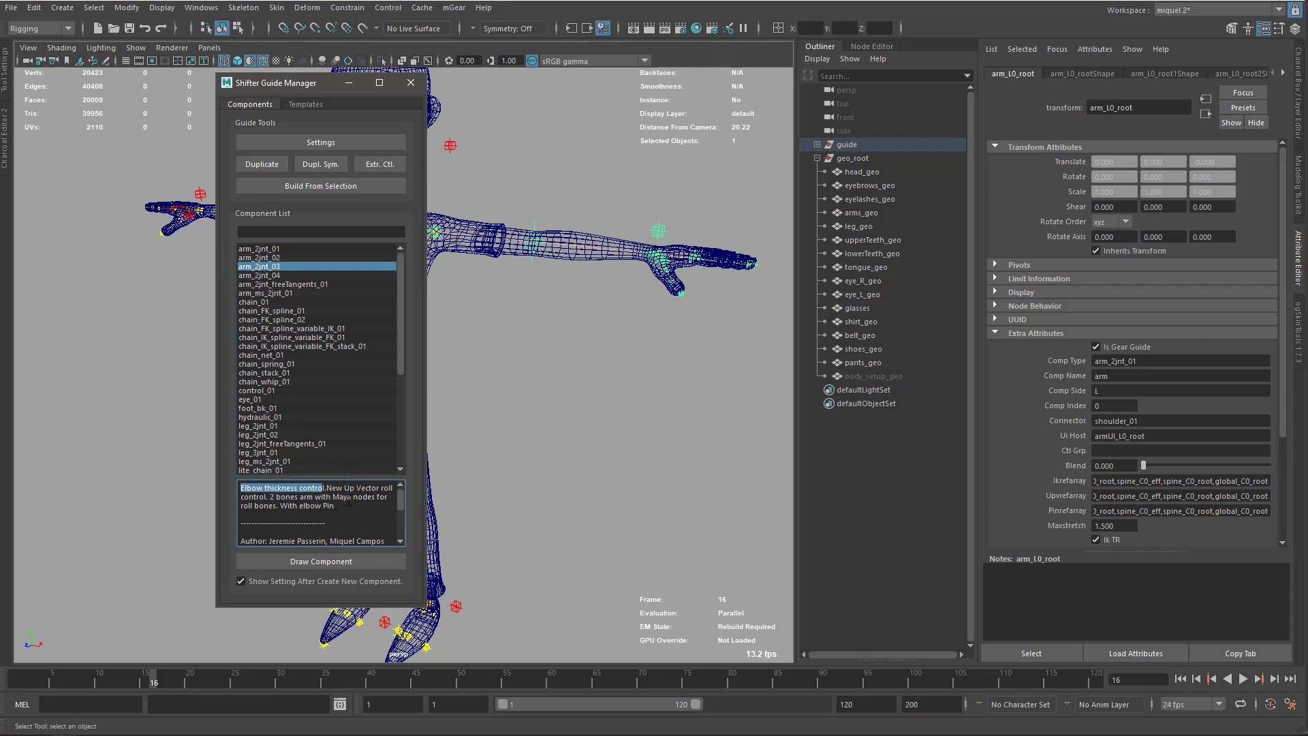
left_click(1150, 361)
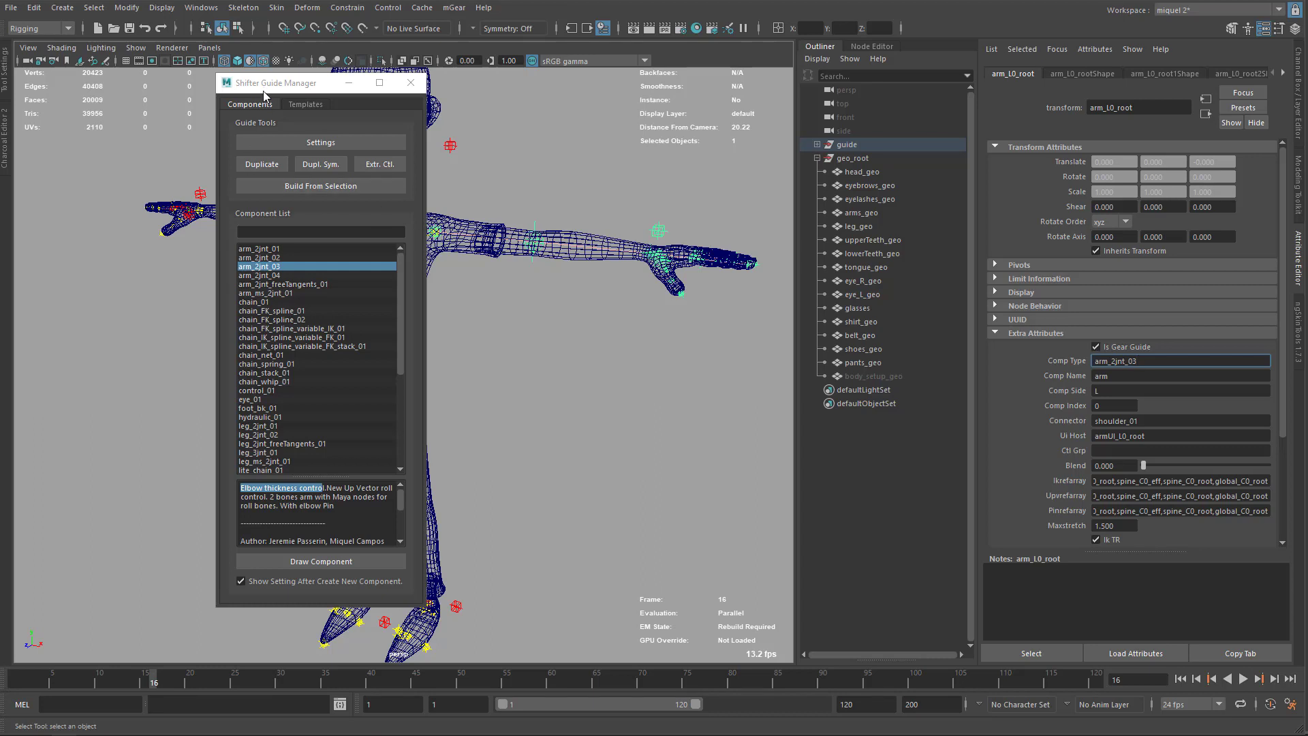
left_click_drag(263, 86, 182, 89)
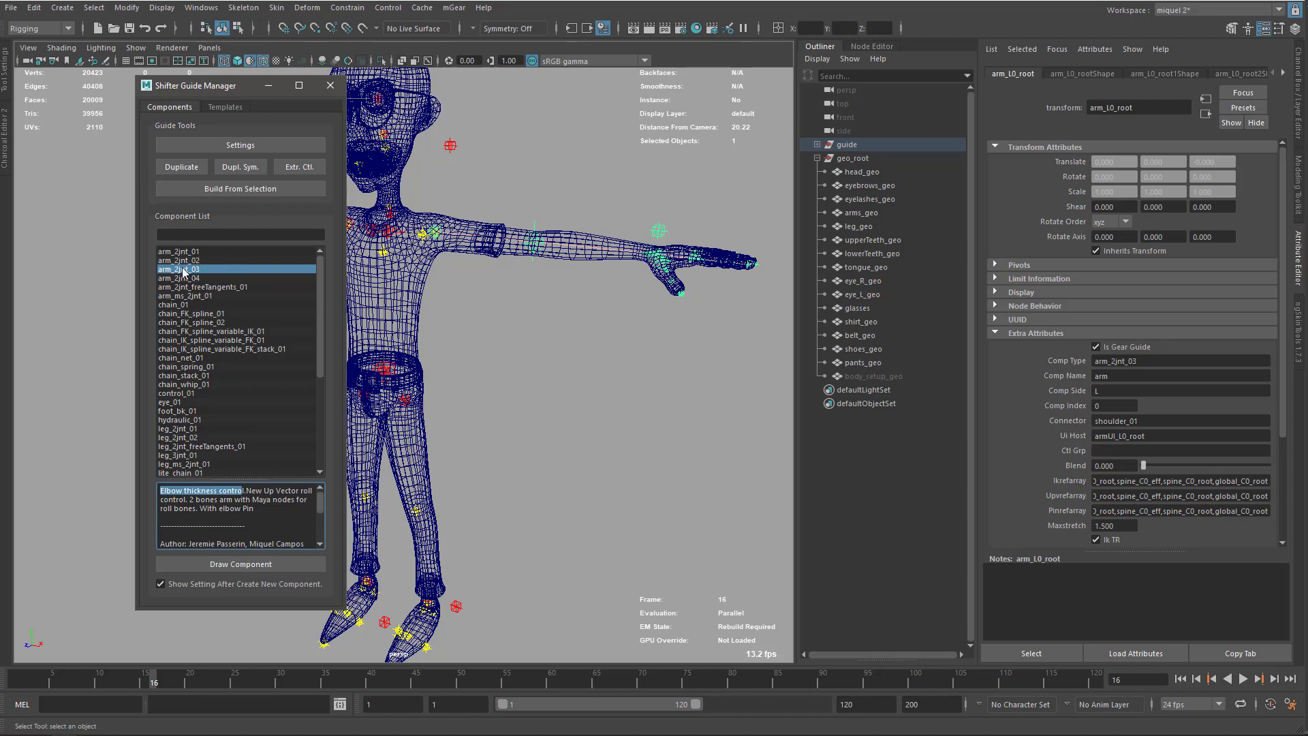
left_click_drag(528, 276, 439, 244, "alt")
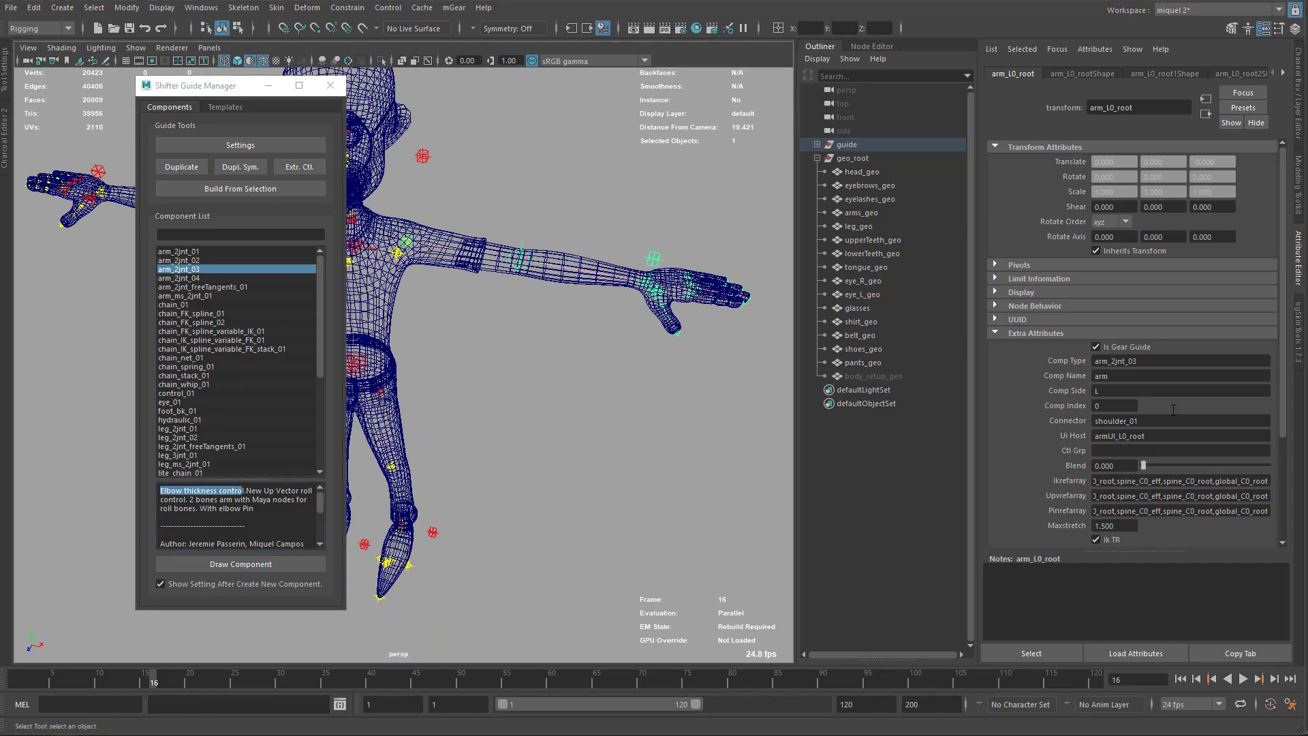
middle_click_drag(444, 371, 520, 361, "alt")
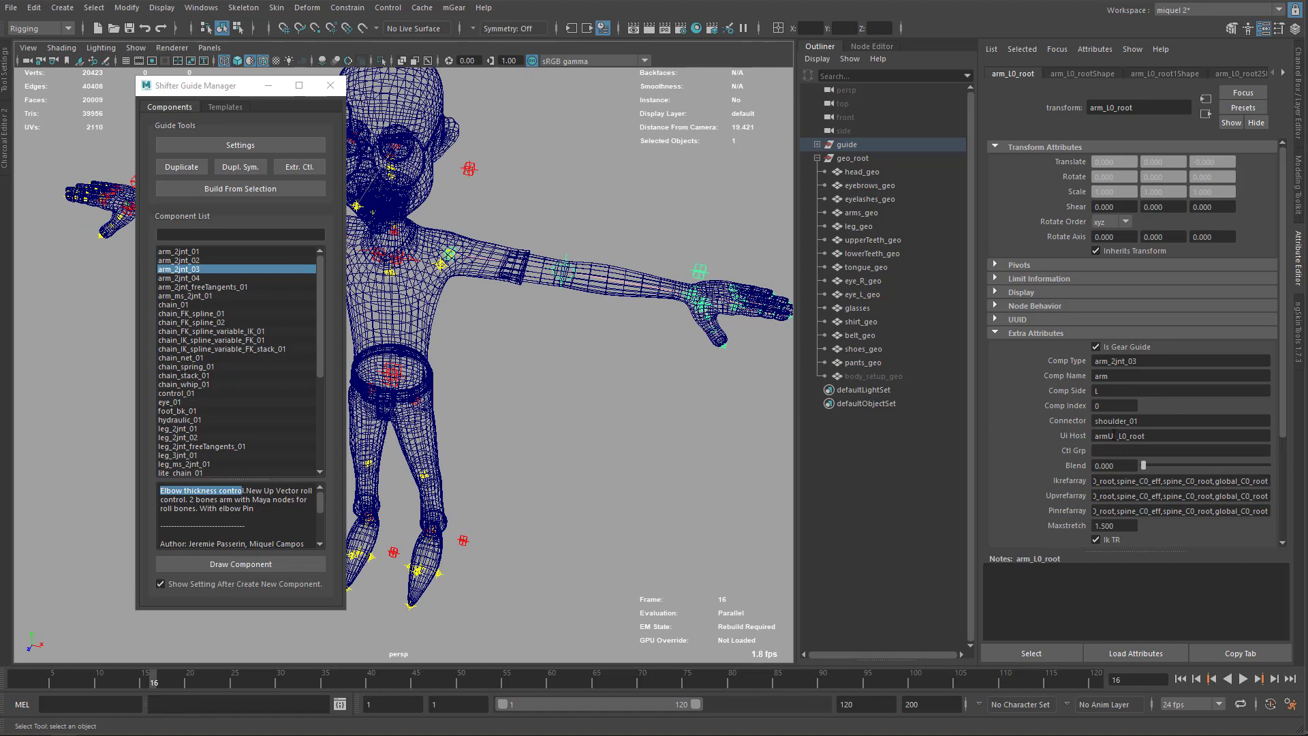
middle_click_drag(589, 360, 604, 368, "alt")
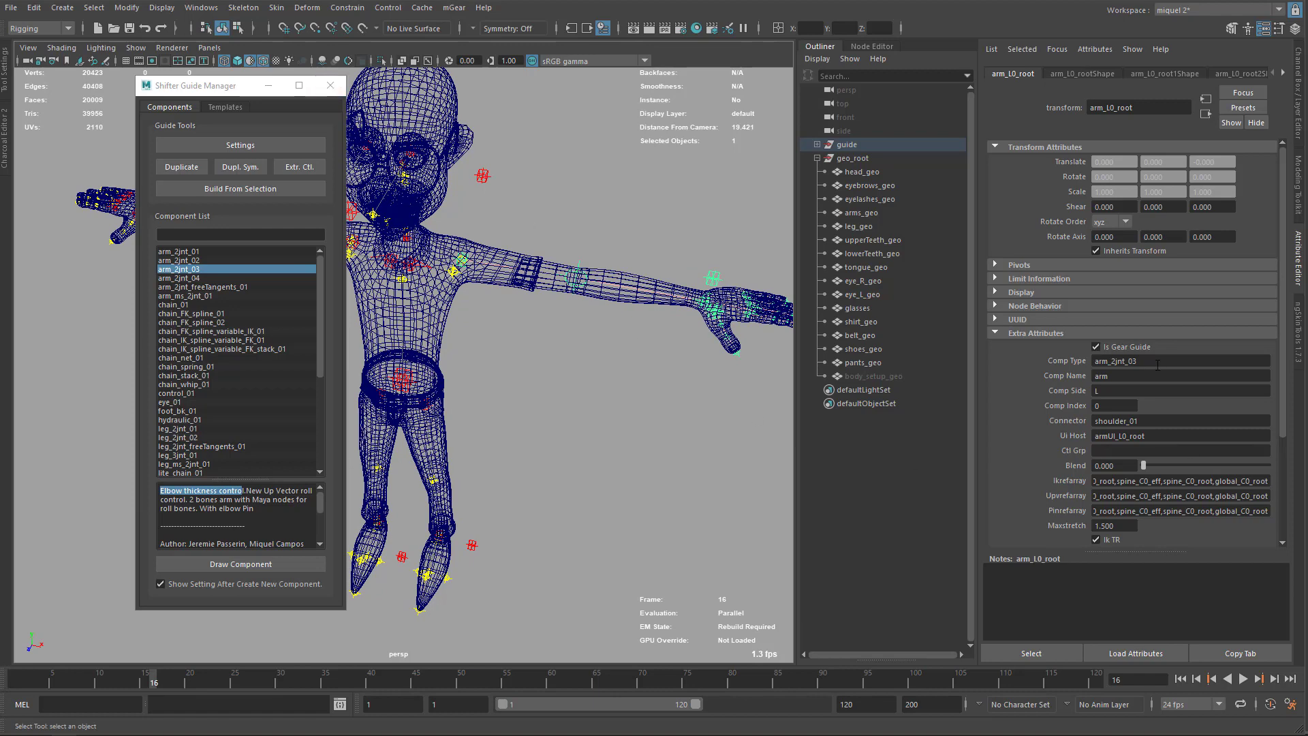
left_click_drag(1140, 362, 1123, 361)
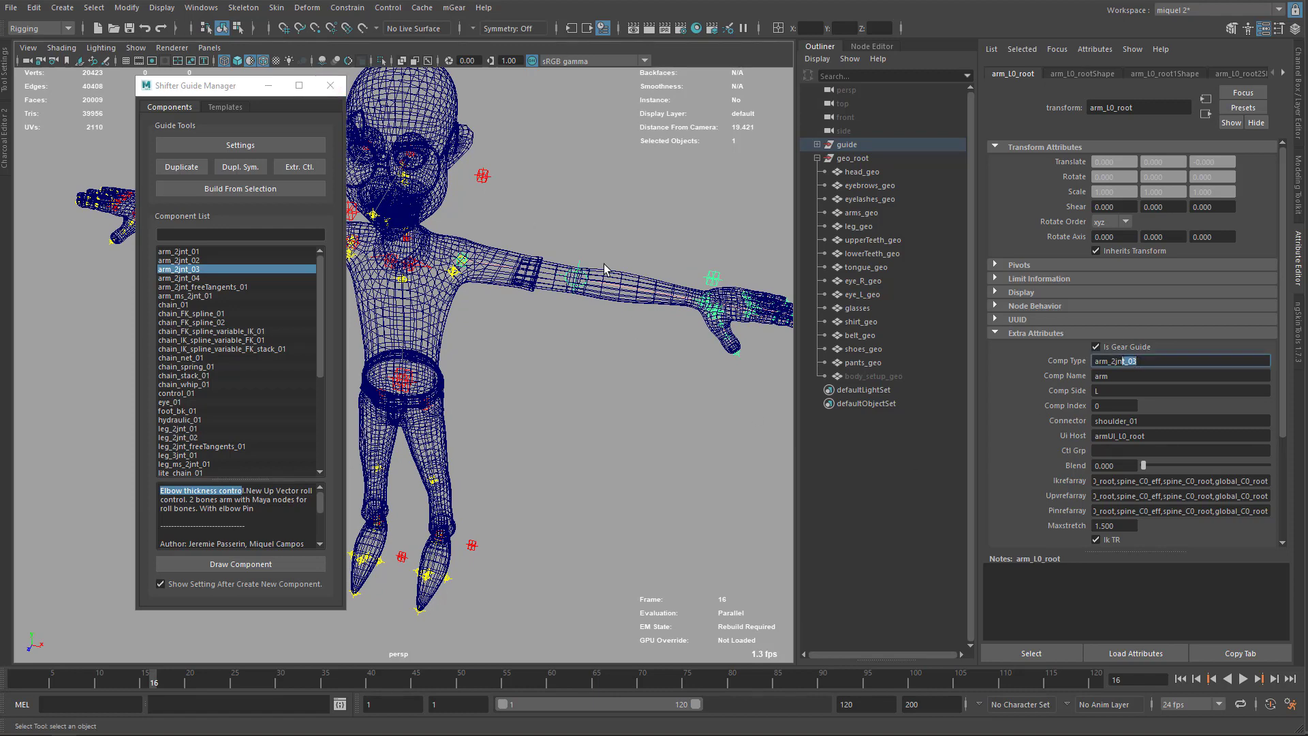
Step: Select the left leg guide root and look up the leg_2jnt_02 component in the component list
left_click_drag(526, 446, 491, 404, "alt")
left_click(470, 402)
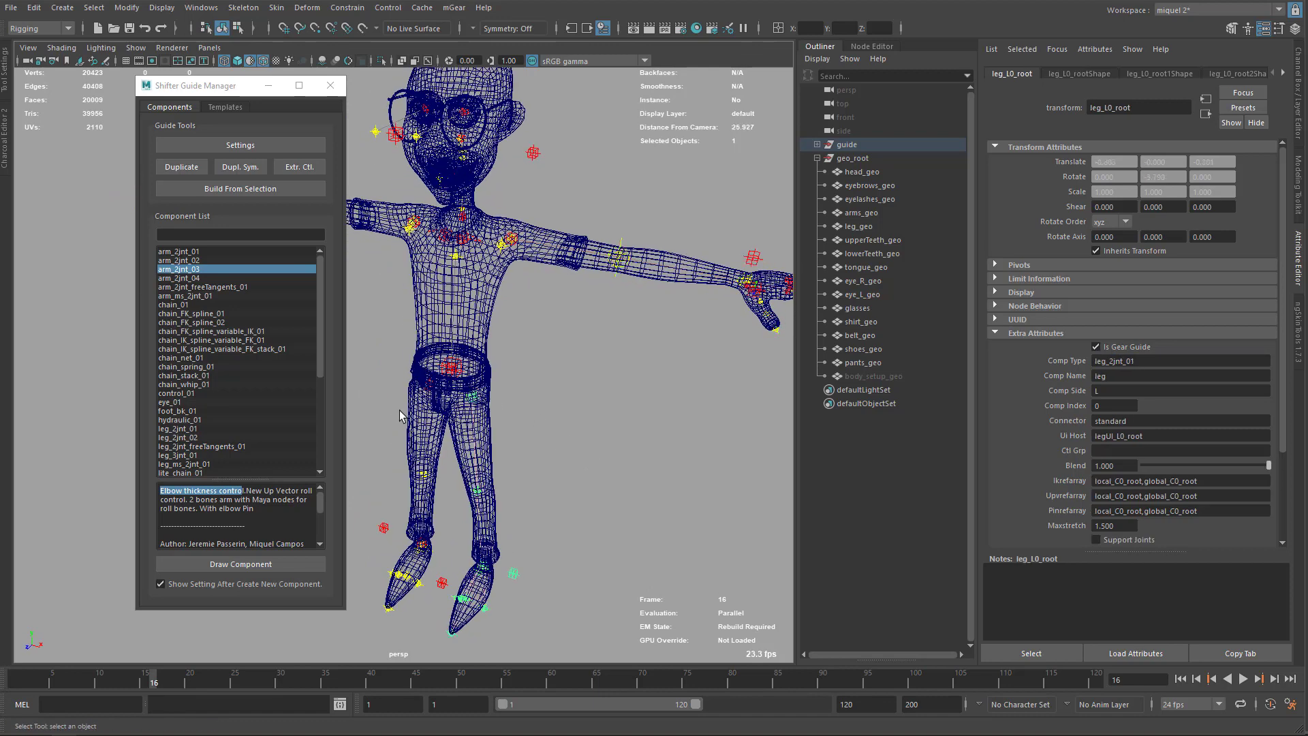
left_click_drag(317, 338, 316, 382)
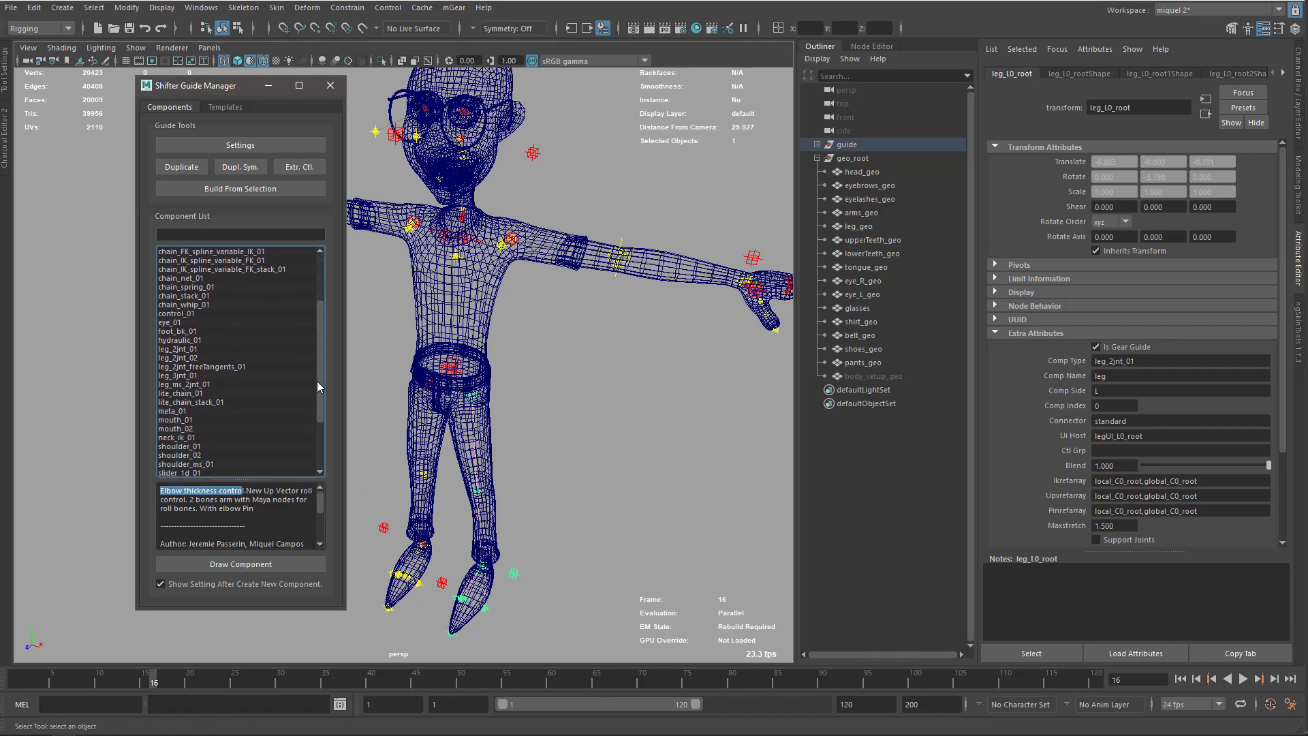
left_click(190, 359)
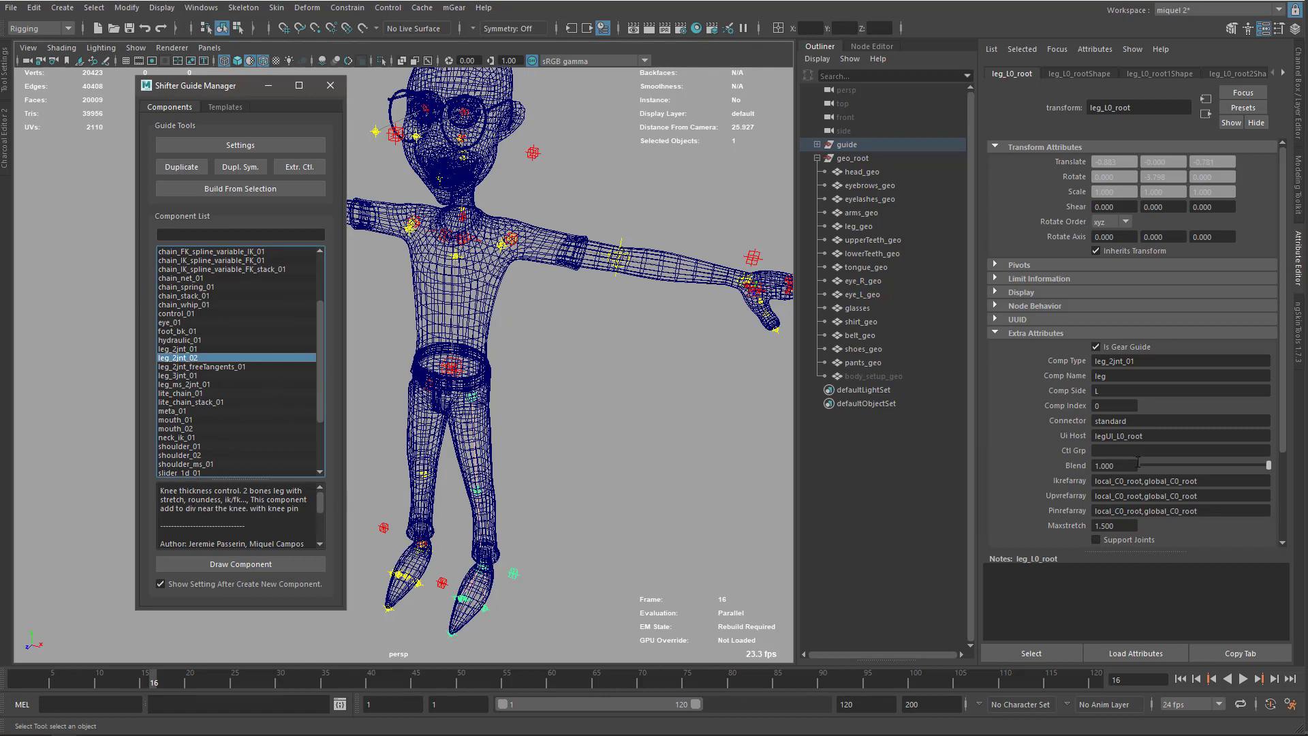
Step: Change the Comp Type attribute of the leg_L0_root guide to leg_2jnt_02
left_click(1150, 362)
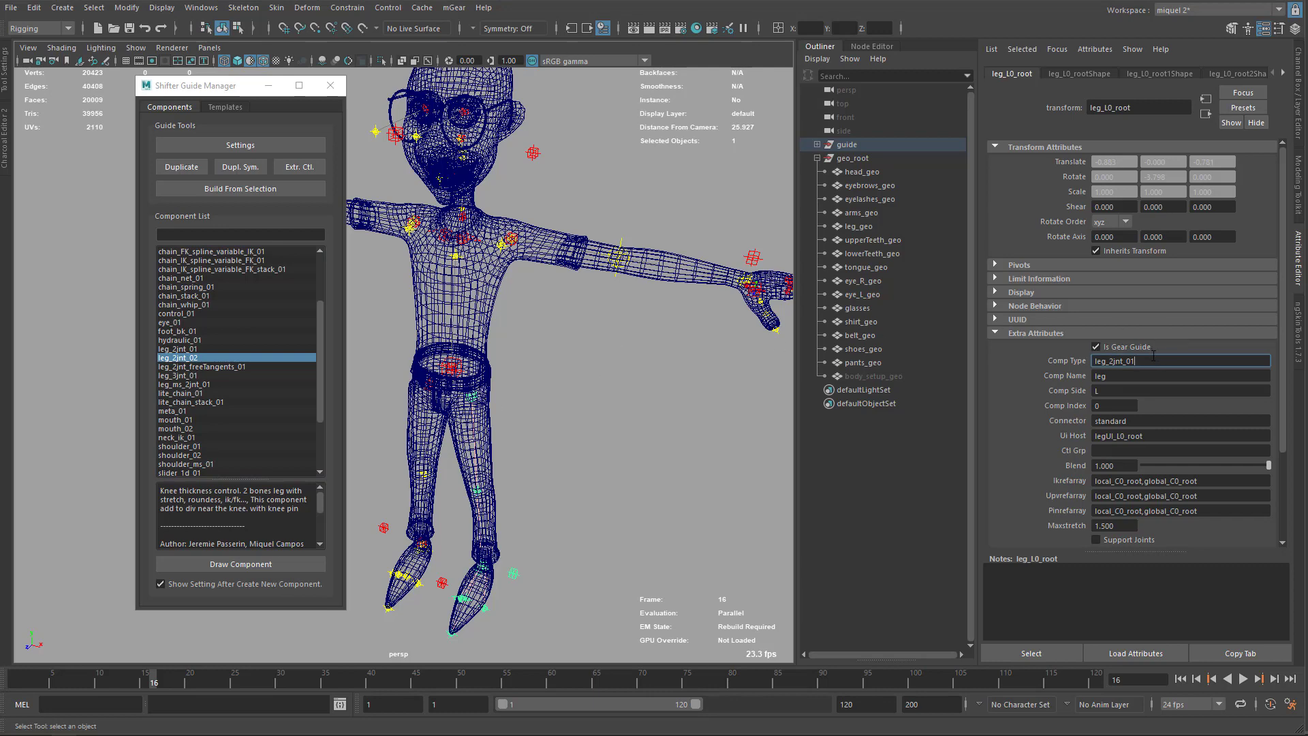
key("BackSpace")
type("2")
key("Return")
left_click_drag(219, 86, 137, 95)
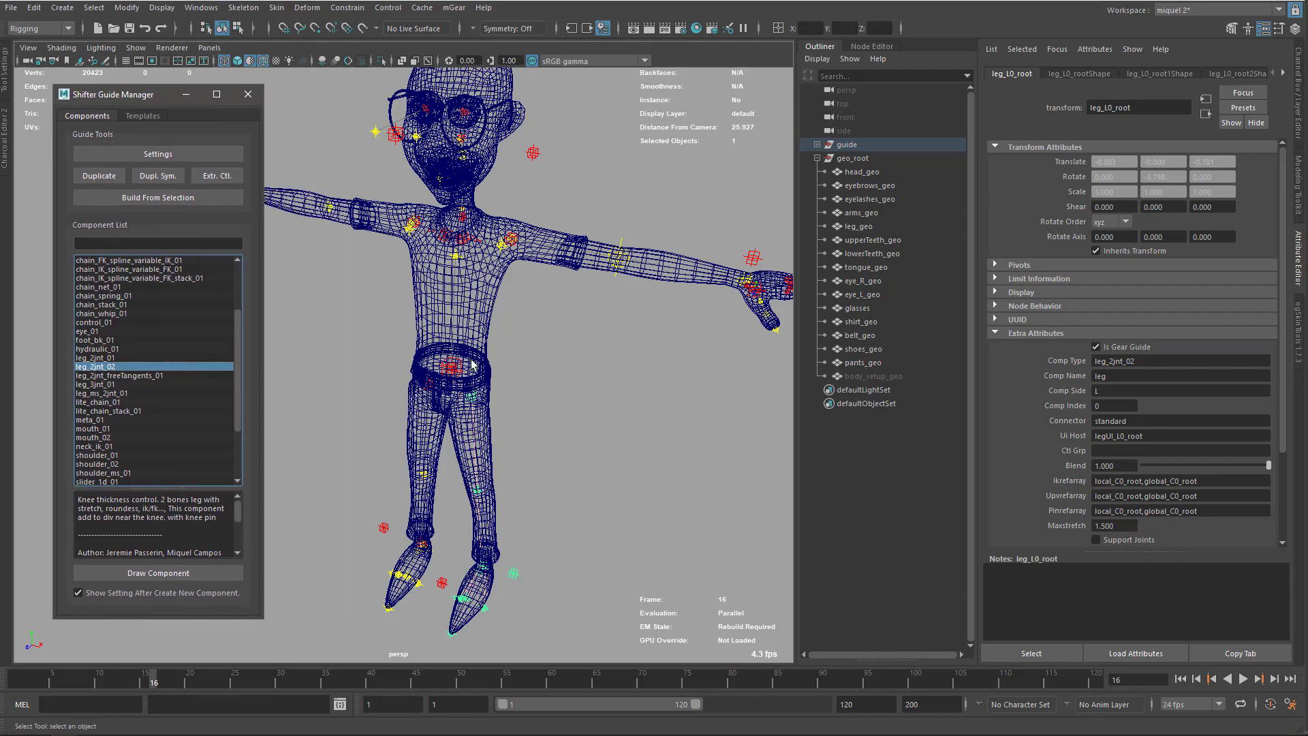
Step: Delete the right shoulder and right leg guides together with their child components
left_click_drag(471, 365, 542, 341, "alt")
middle_click_drag(436, 246, 468, 248, "alt")
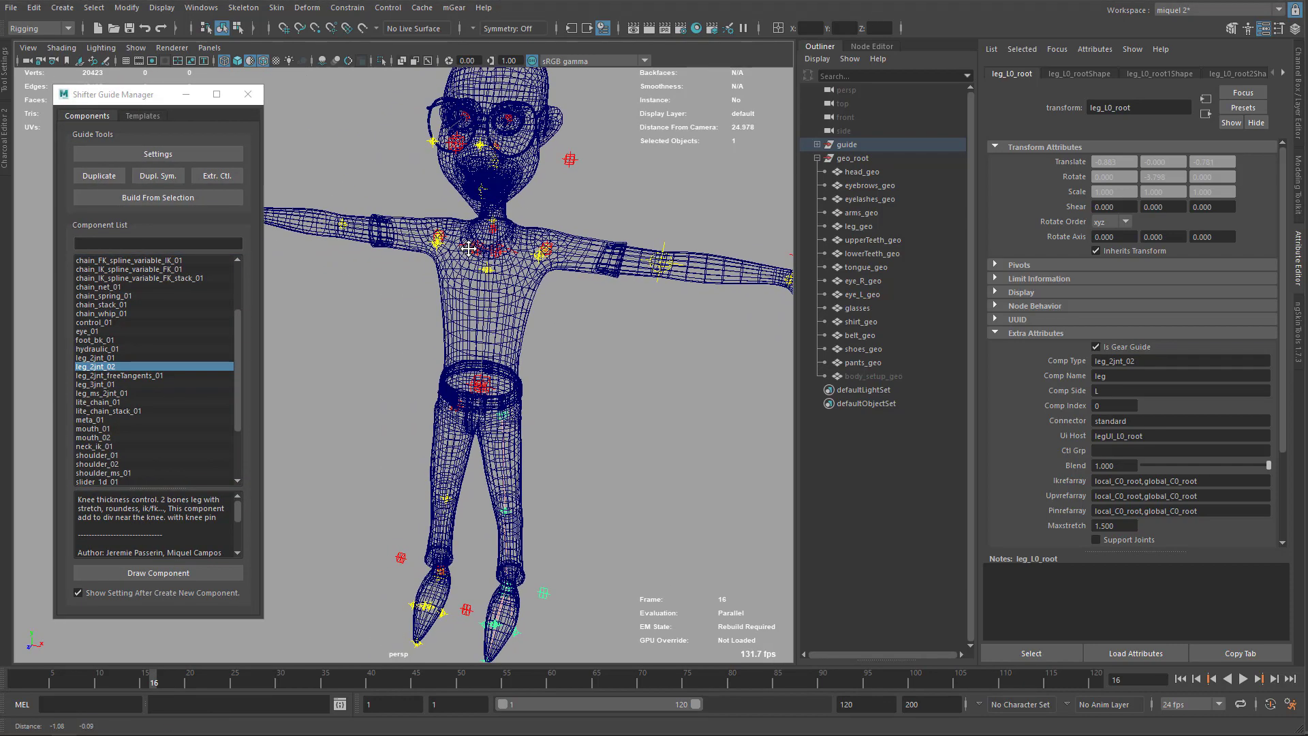
left_click(477, 257)
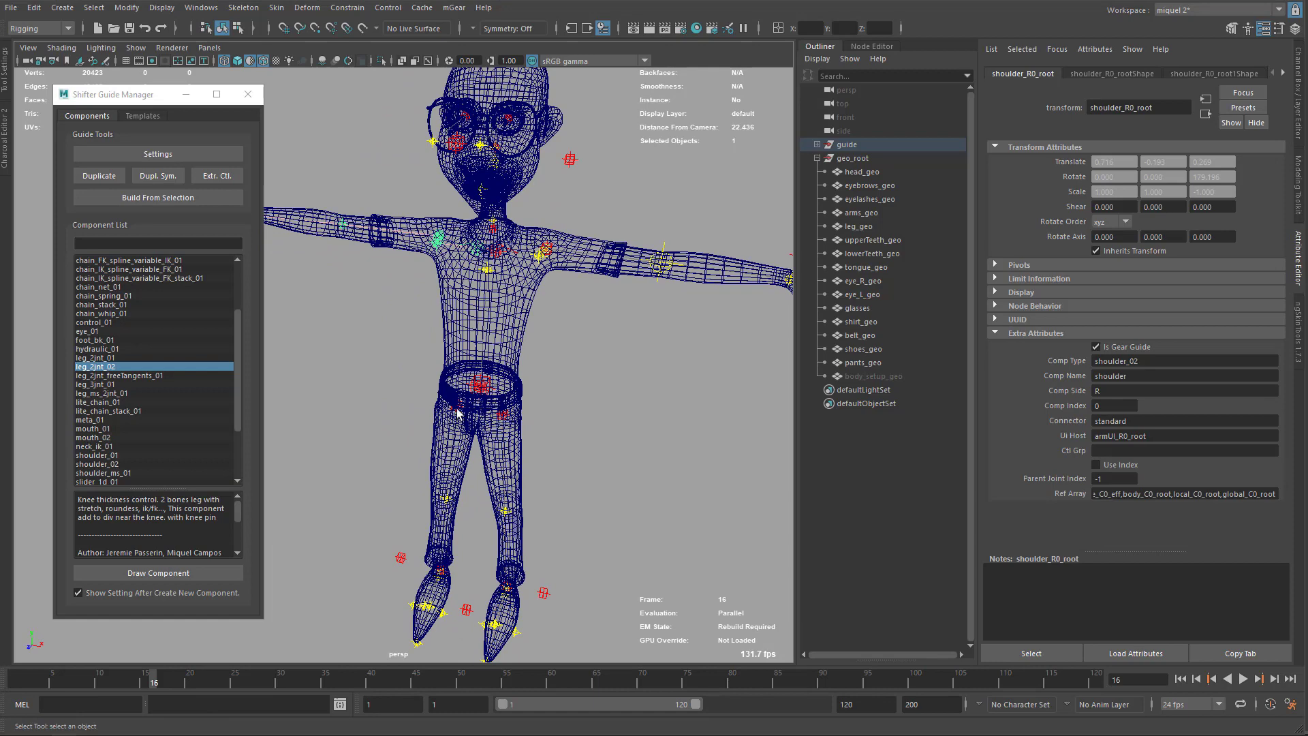
left_click(457, 412)
key("Delete")
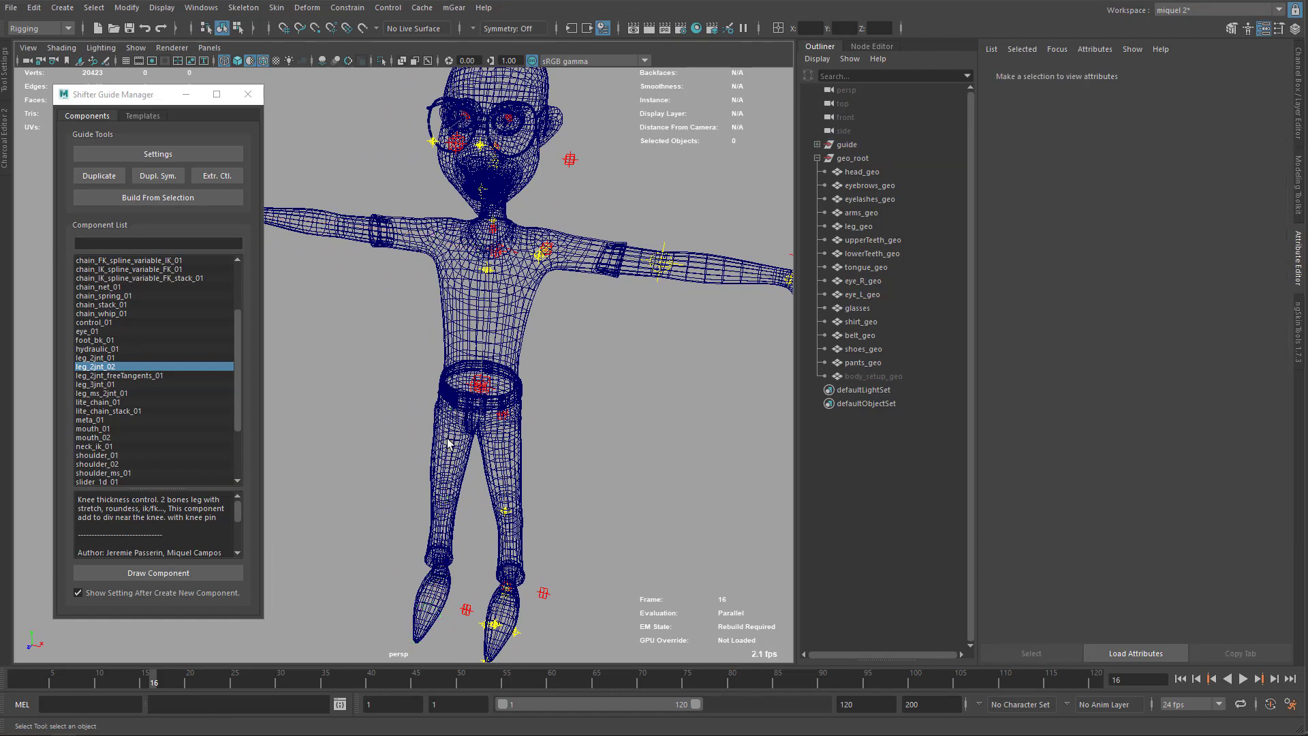
Step: Duplicate the left leg guide symmetrically to the character's right side
left_click(505, 413)
key("f")
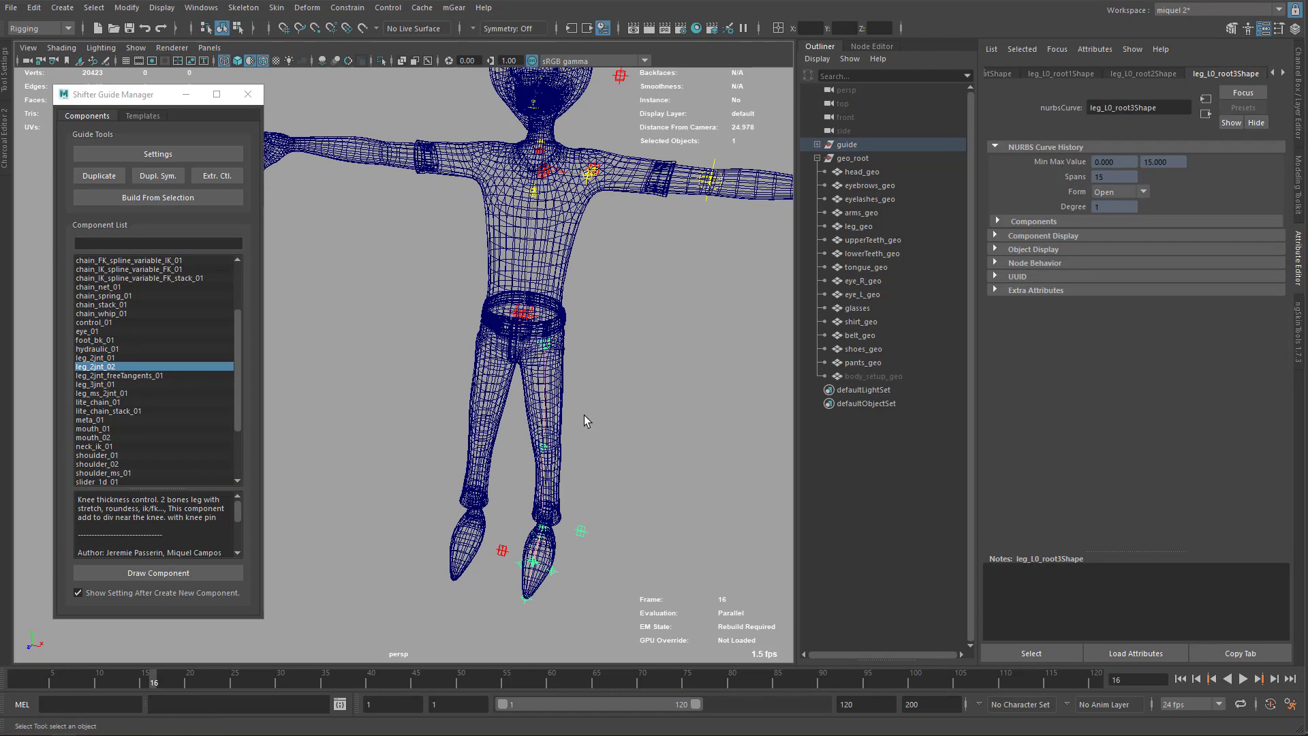
left_click(164, 178)
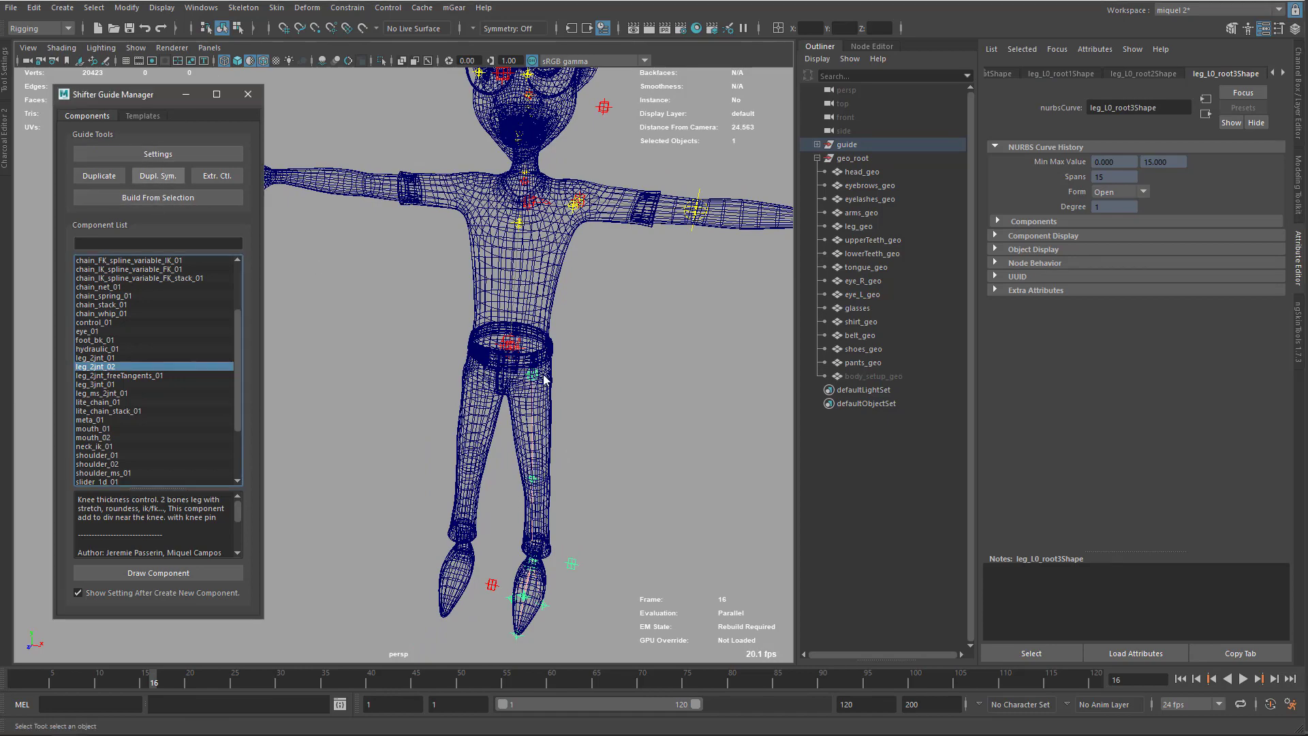
left_click_drag(451, 445, 484, 440, "alt")
middle_click_drag(484, 440, 474, 379, "alt")
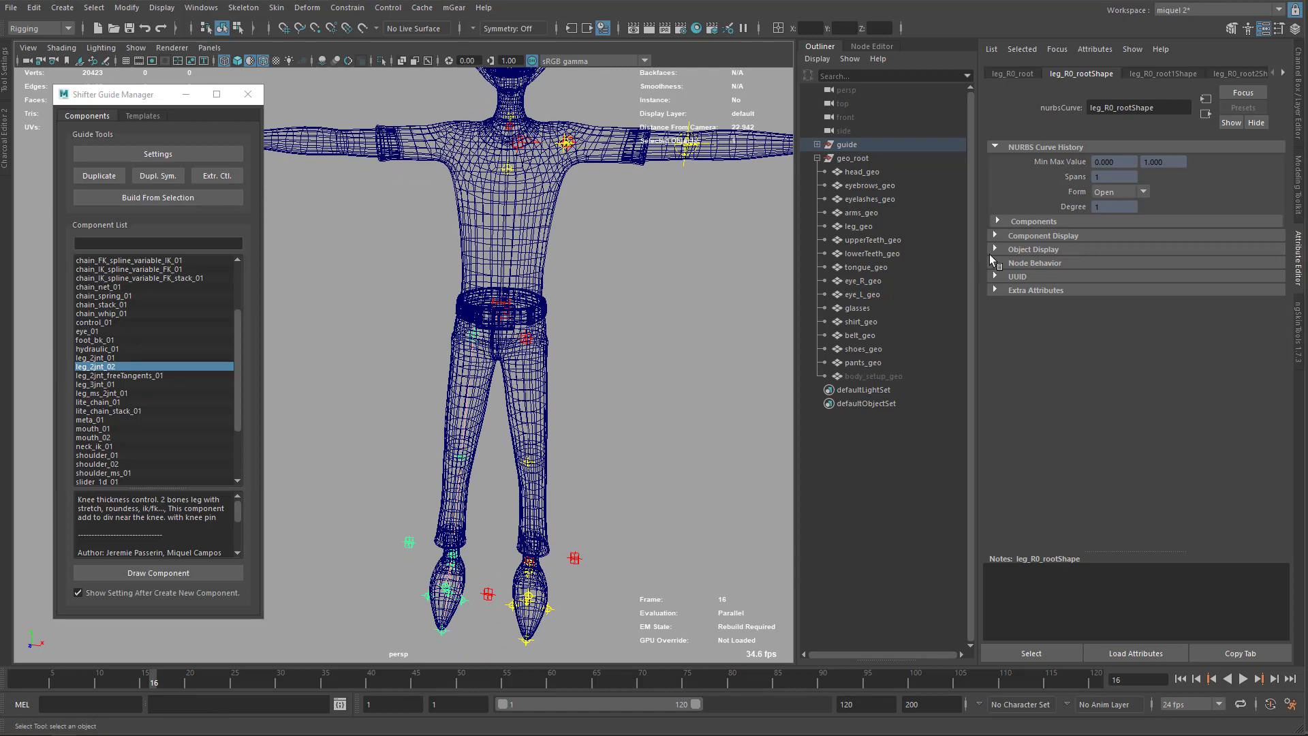
Step: Examine the extra attributes of the leg_R0_root guide, compare them with leg_L0_root, and clear the selection
left_click(1014, 75)
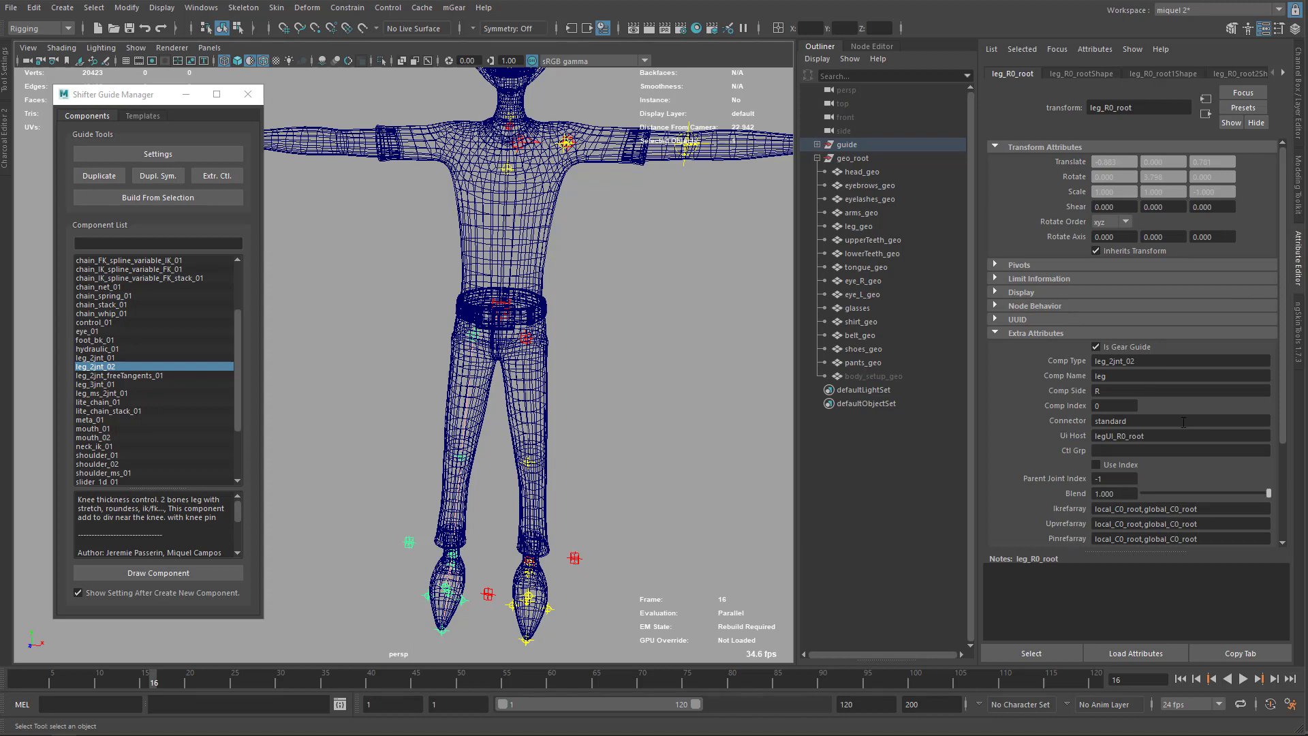
scroll(1183, 423, "down", 4)
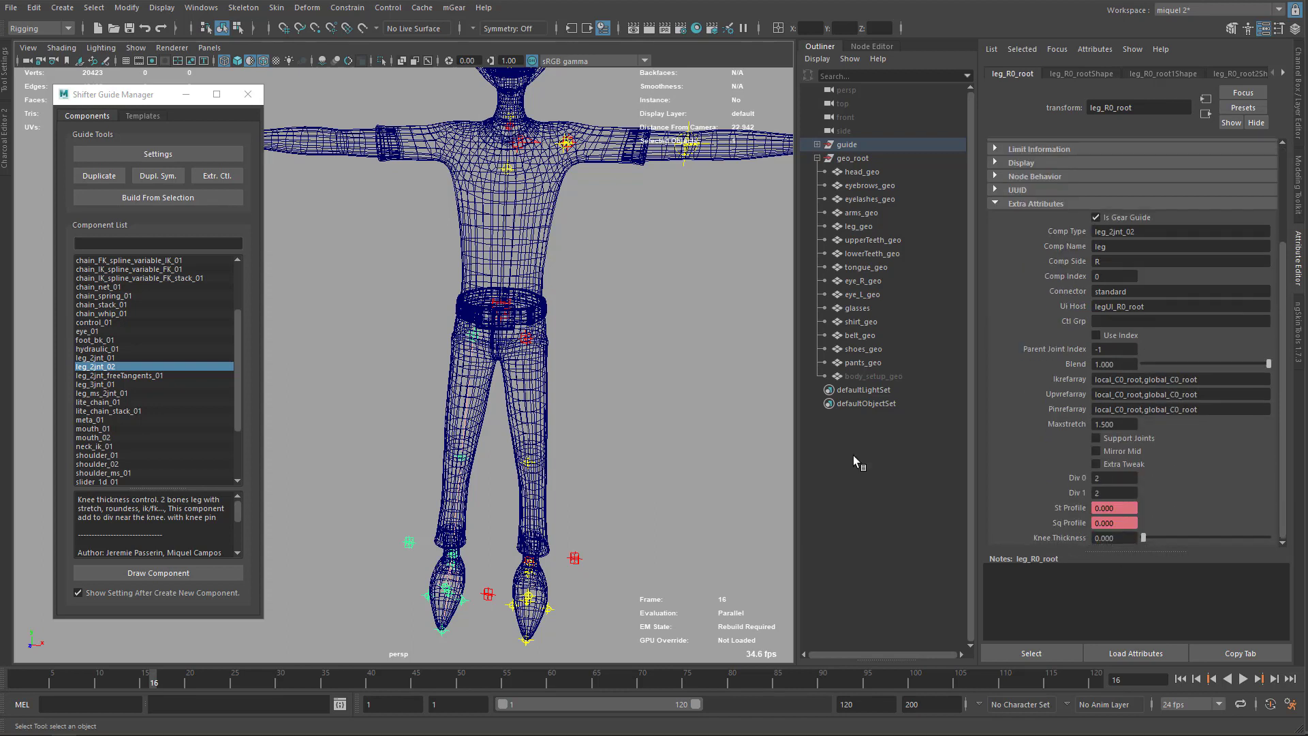
left_click(524, 342)
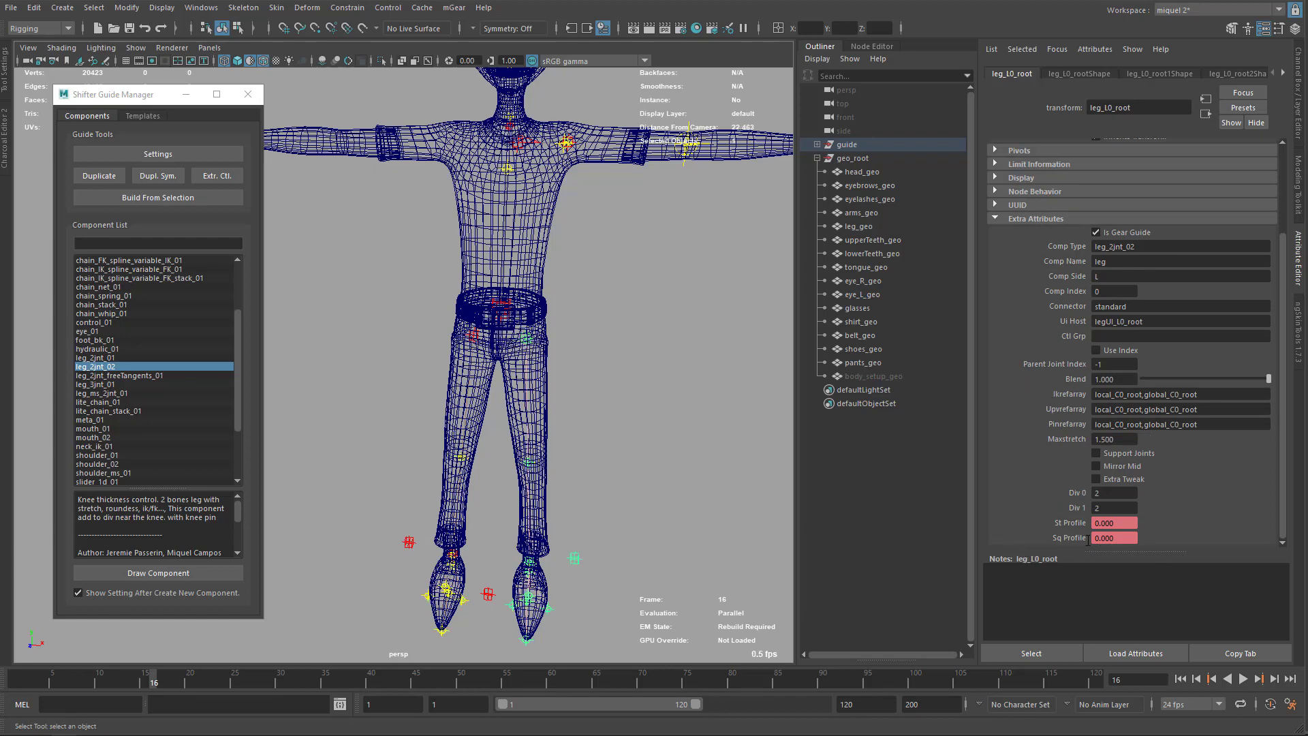
left_click(525, 337)
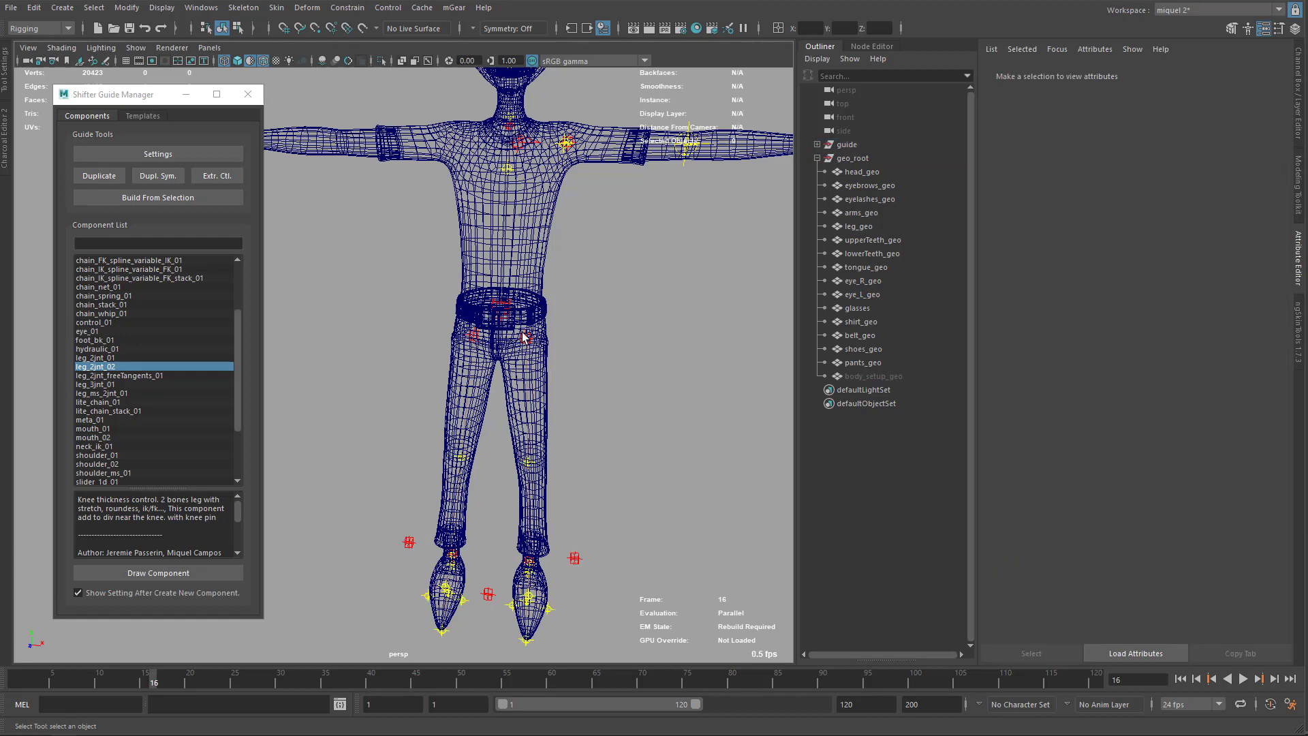
Step: Try building the rig from the left leg guide, inspect the validation messages in the build log, and close the log
left_click(525, 337)
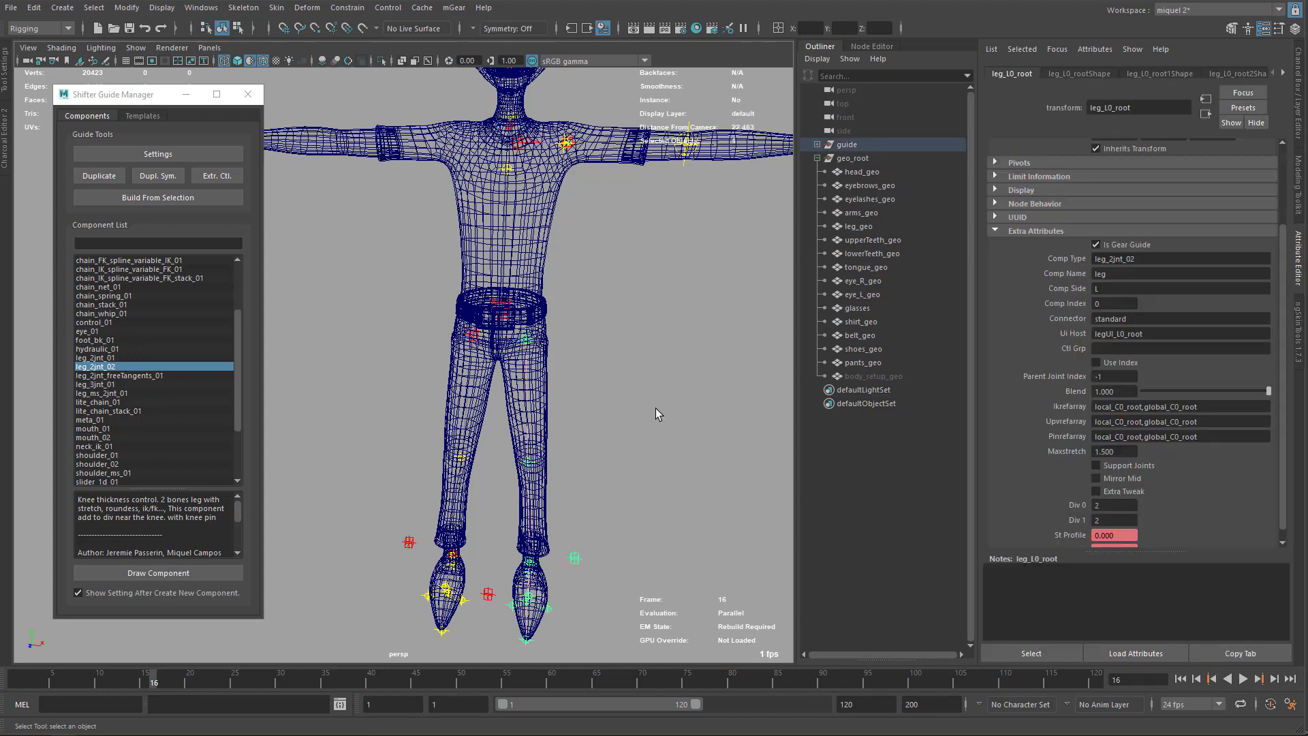
left_click(168, 198)
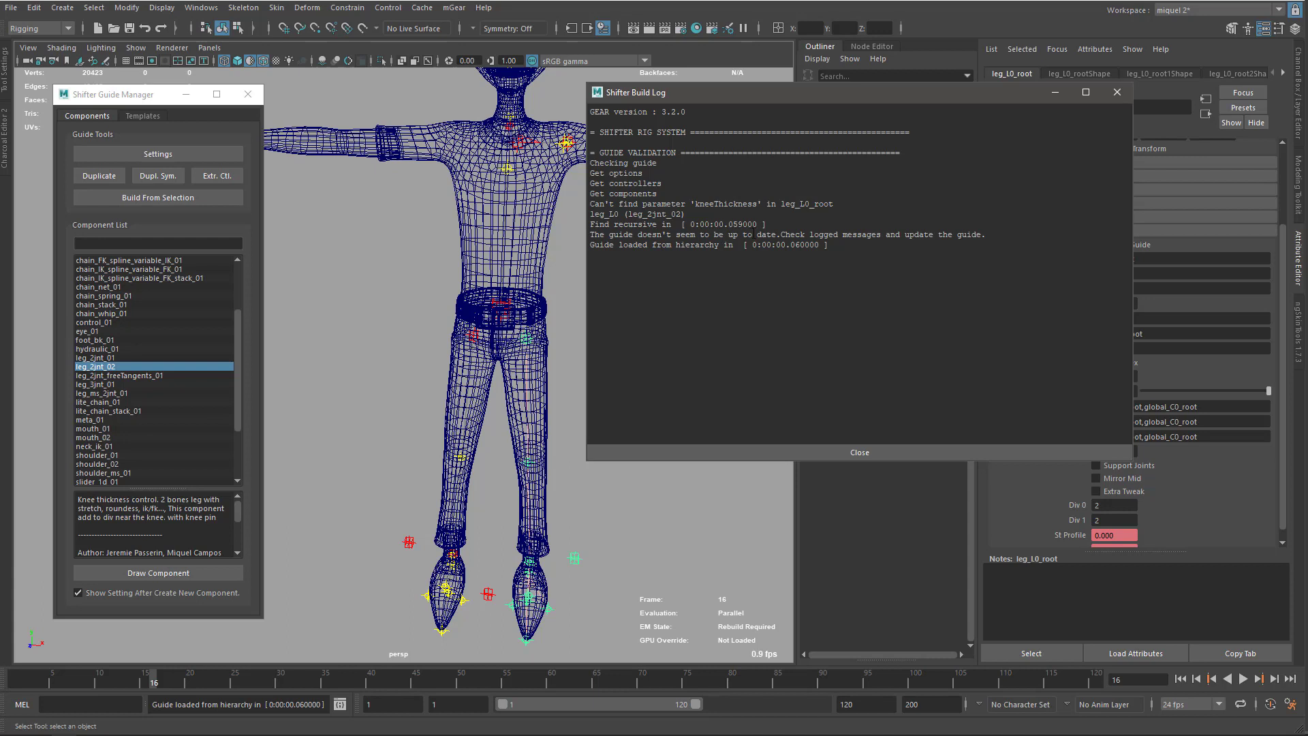
left_click_drag(775, 234, 977, 235)
left_click(630, 214)
left_click_drag(590, 203, 685, 216)
double_click(706, 203)
left_click(1117, 92)
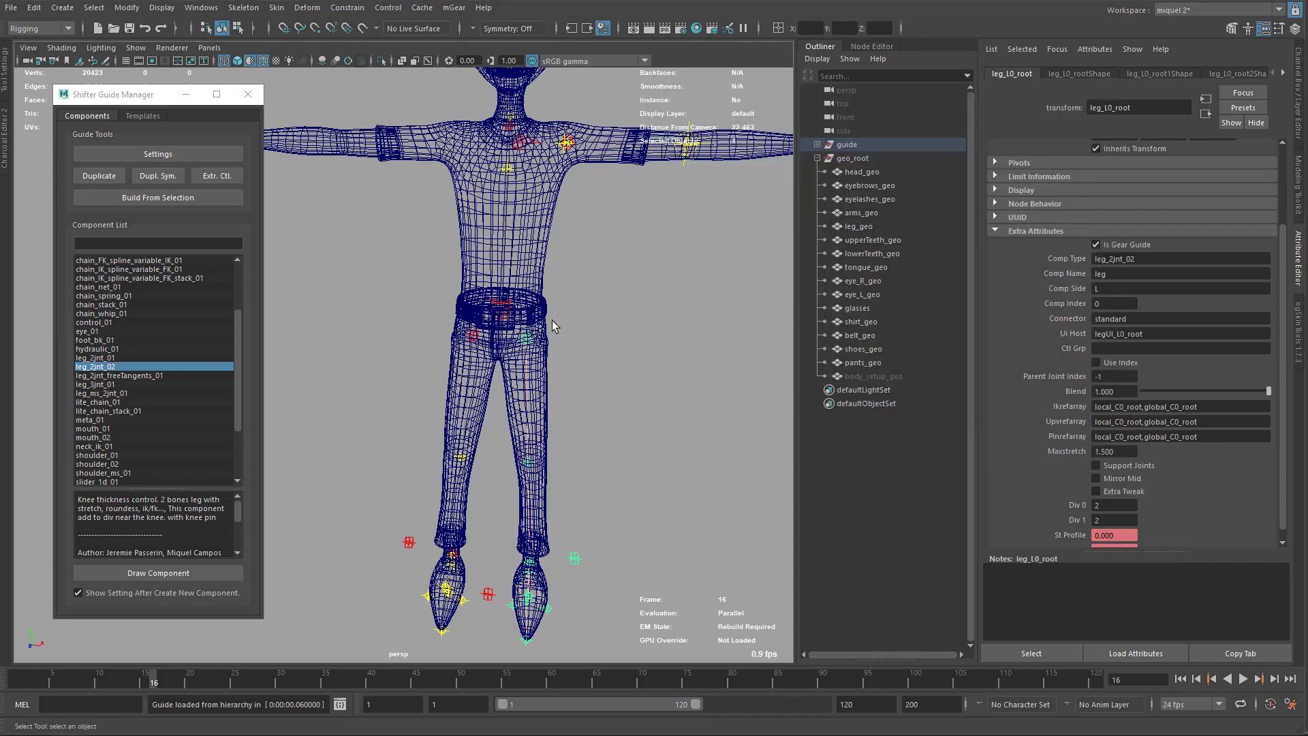
Step: Delete the right leg guide leg_R0_root together with its child components
right_click_drag(543, 315, 532, 383, "alt")
left_click_drag(532, 383, 482, 372, "alt")
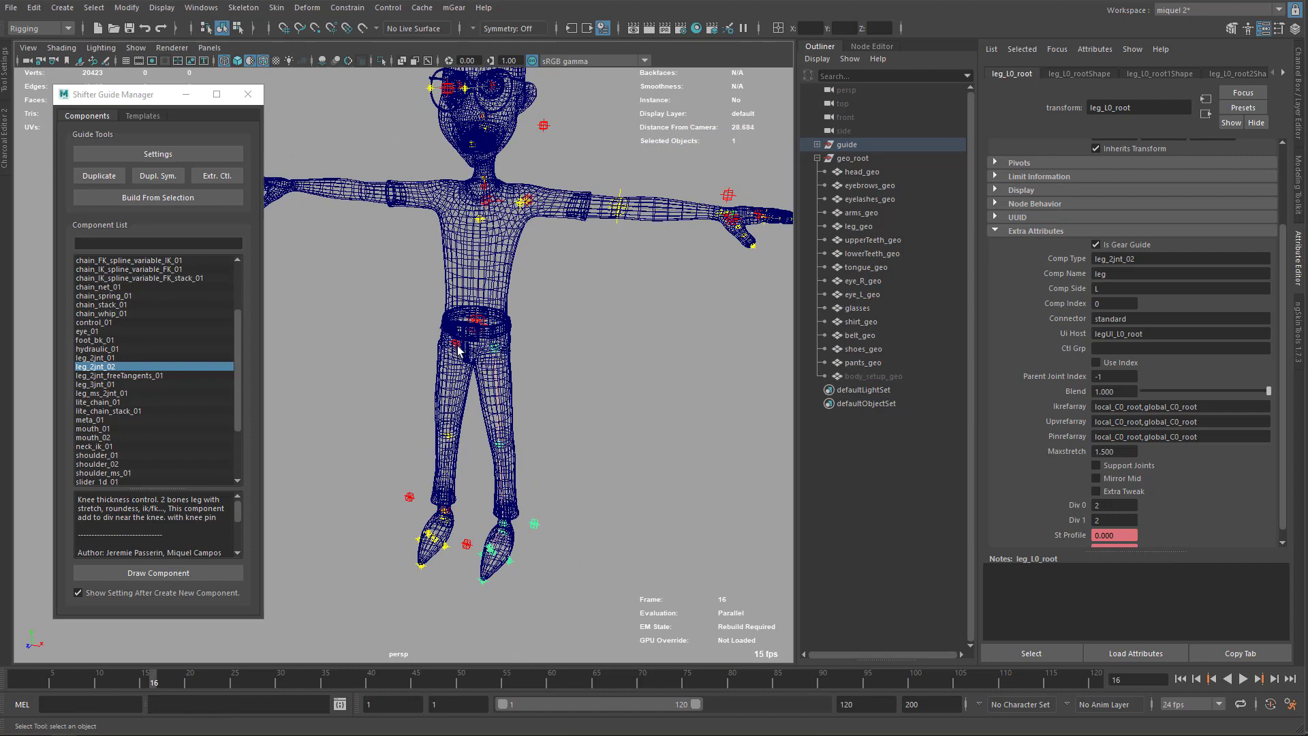
left_click(458, 357)
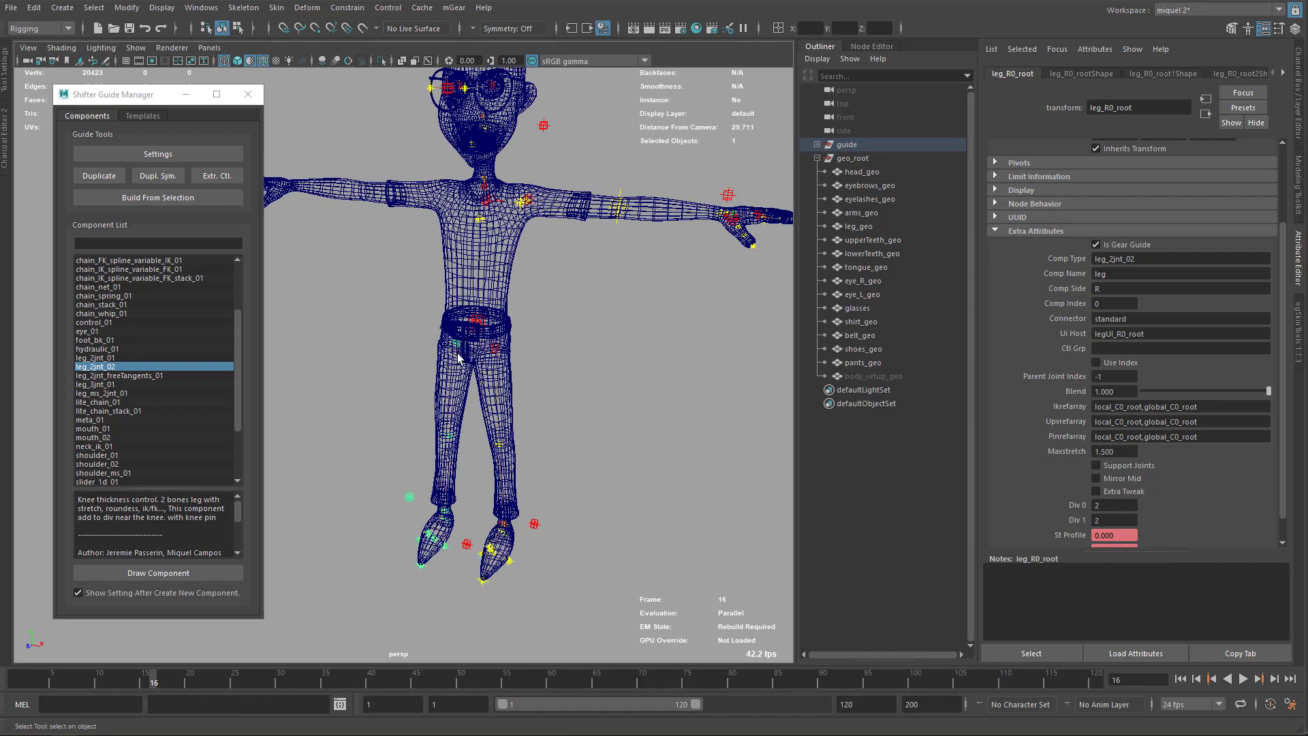
left_click(583, 322)
left_click_drag(504, 300, 575, 309, "alt")
right_click_drag(575, 310, 599, 358, "alt")
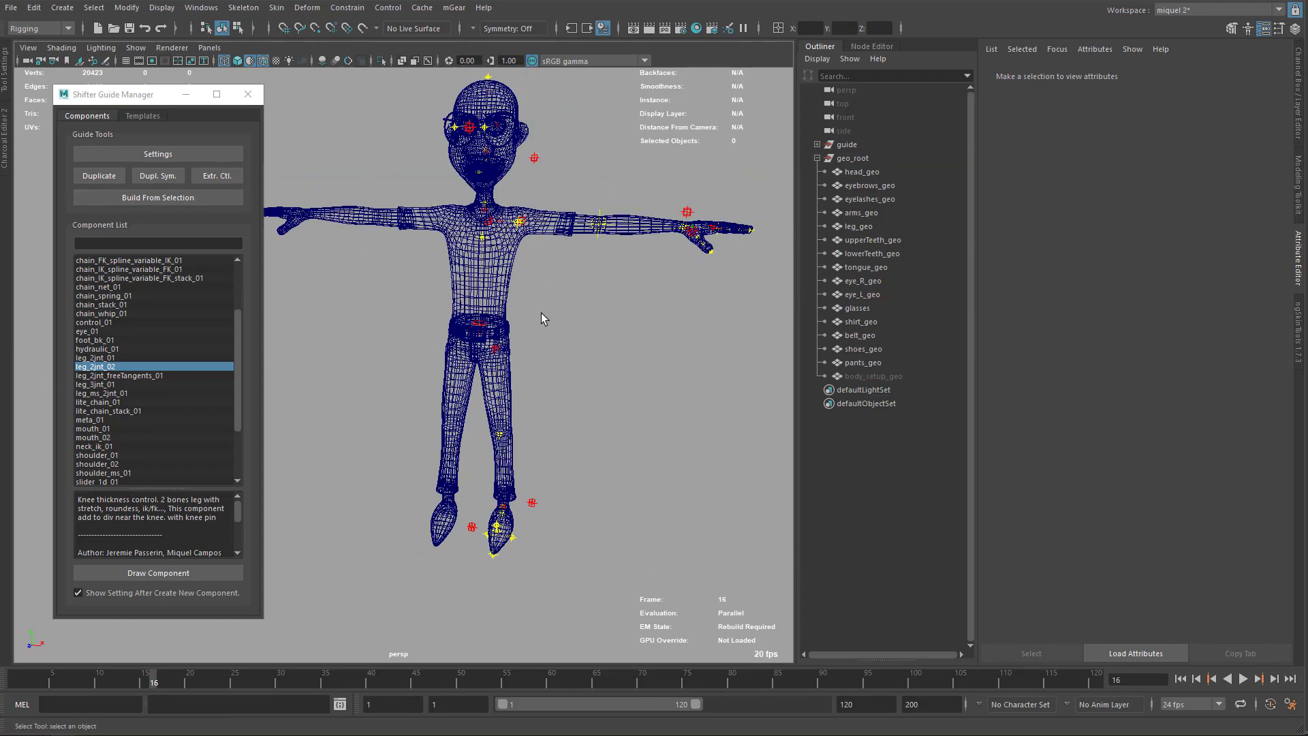
left_click_drag(576, 306, 674, 252, "alt")
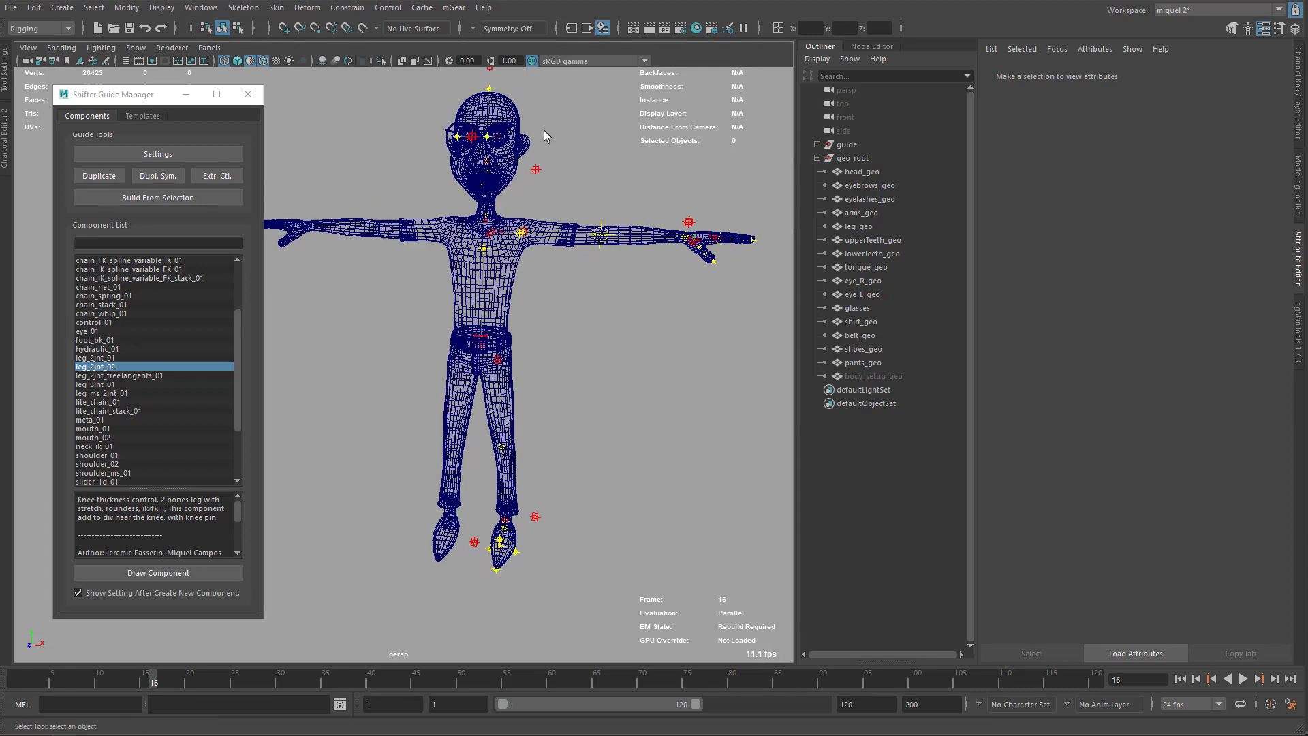
Step: Run Shifter's Update Guide on the top-level guide object
left_click(857, 145)
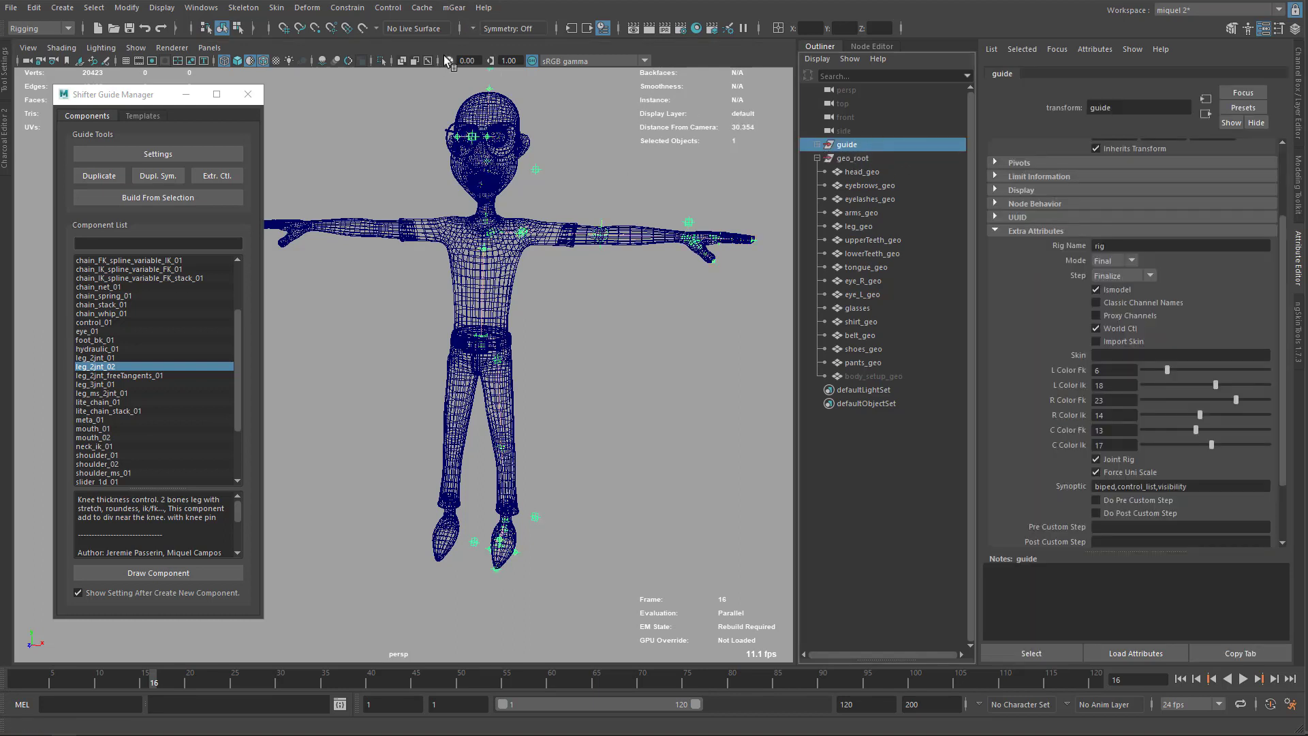
left_click(454, 8)
mouse_move(475, 39)
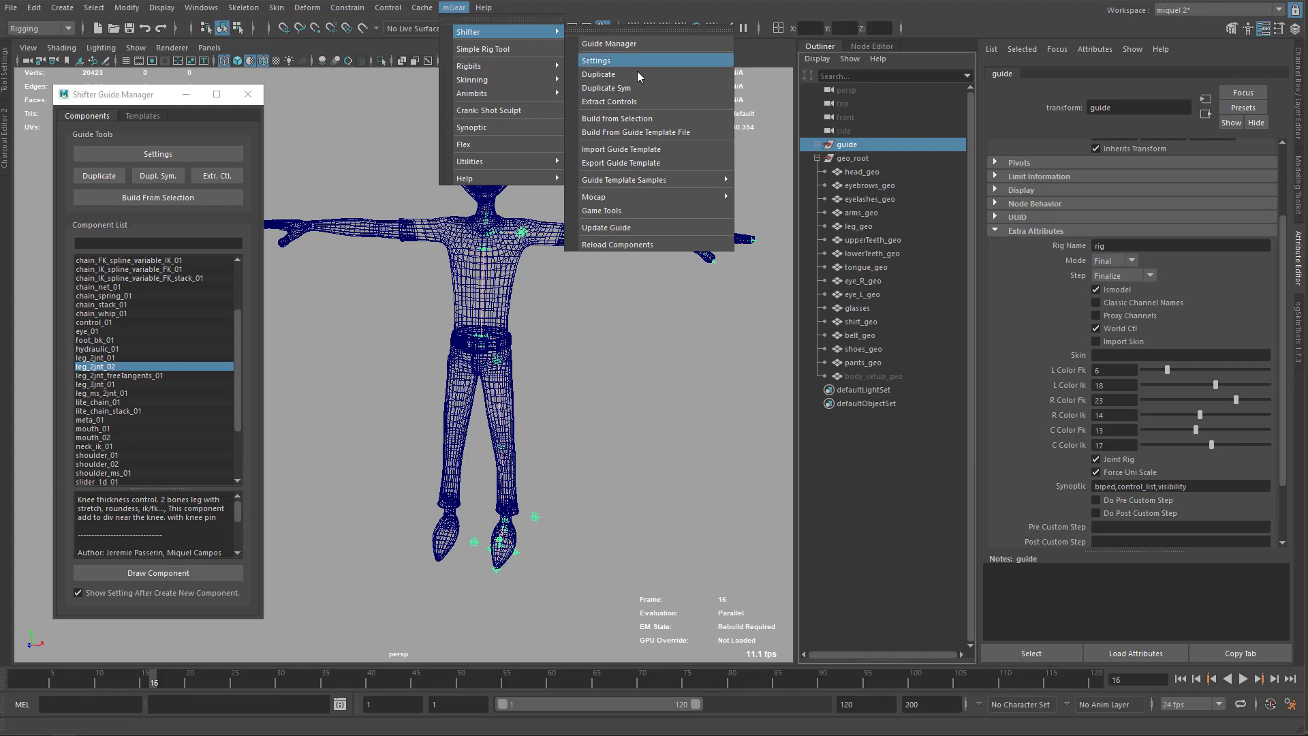
left_click(606, 227)
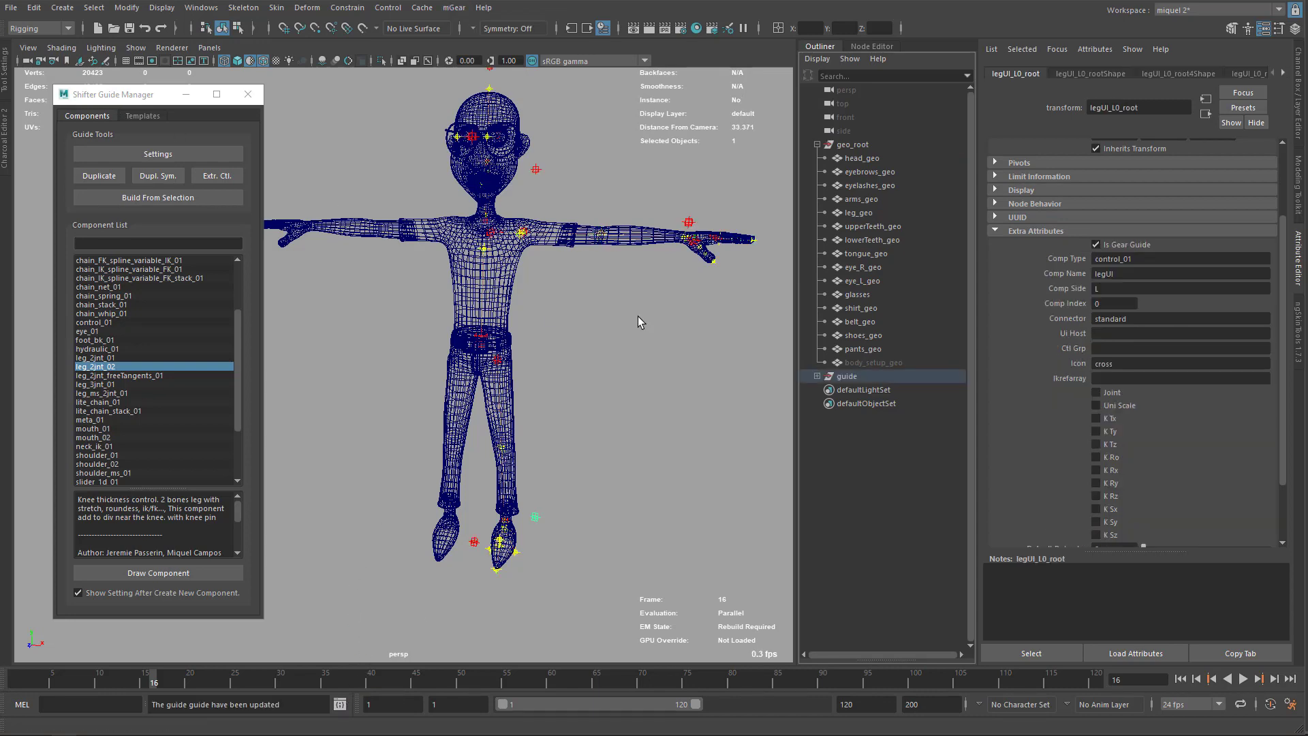
Step: Show the Charcoal Editor output log and move the Shifter Guide Manager clear of it
left_click(3, 162)
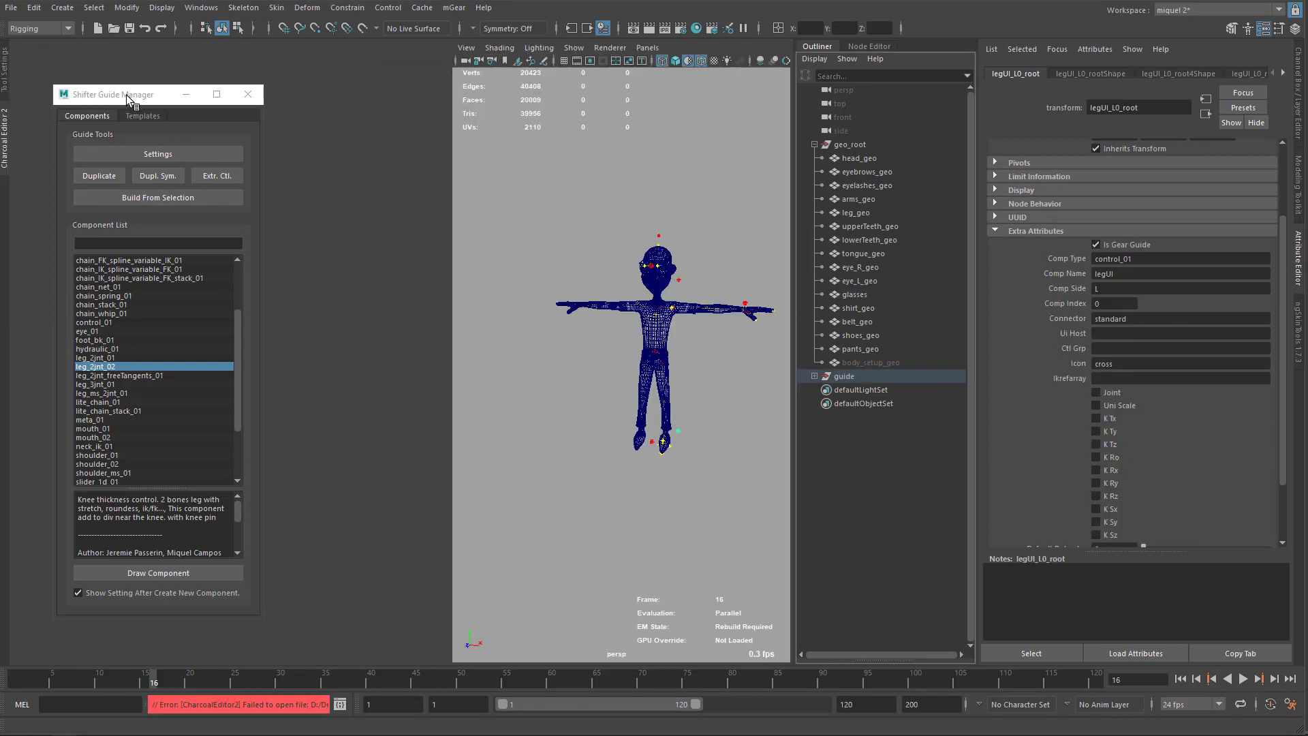
left_click_drag(128, 98, 620, 136)
left_click_drag(184, 122, 148, 438)
left_click_drag(54, 389, 175, 415)
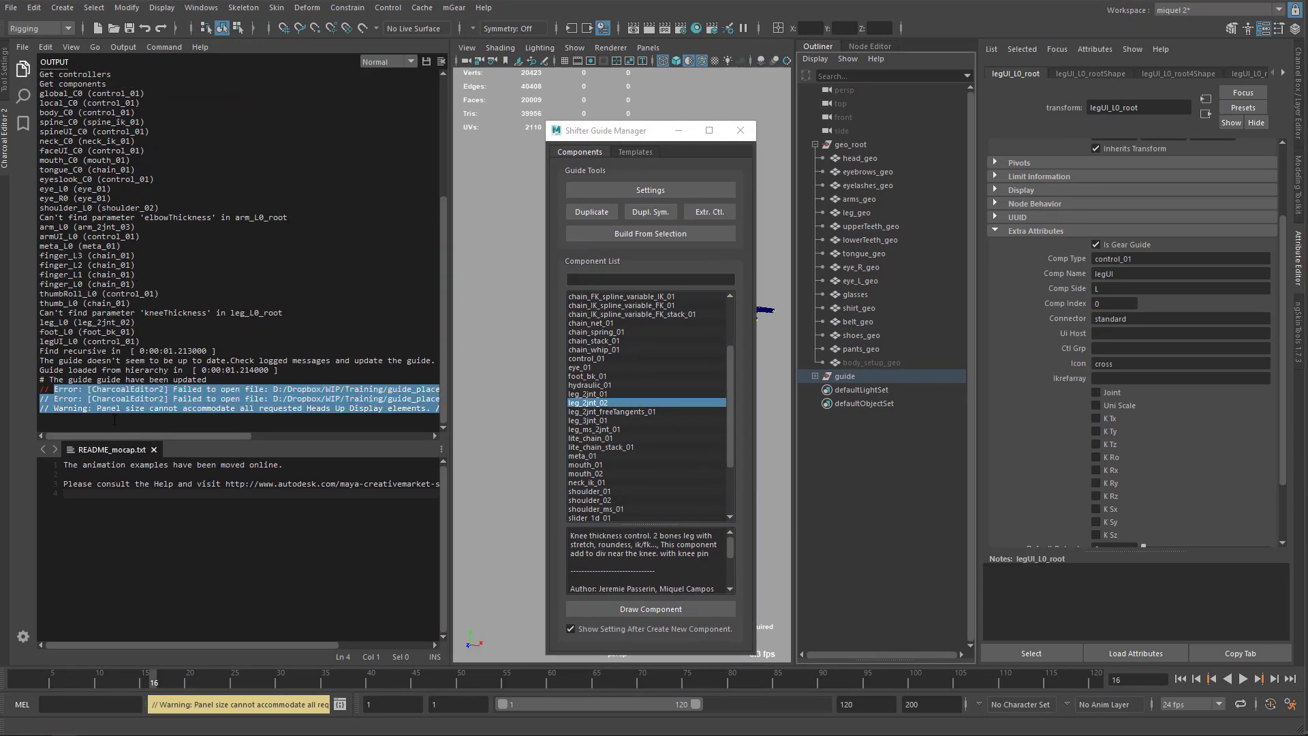
scroll(174, 325, "up", 1)
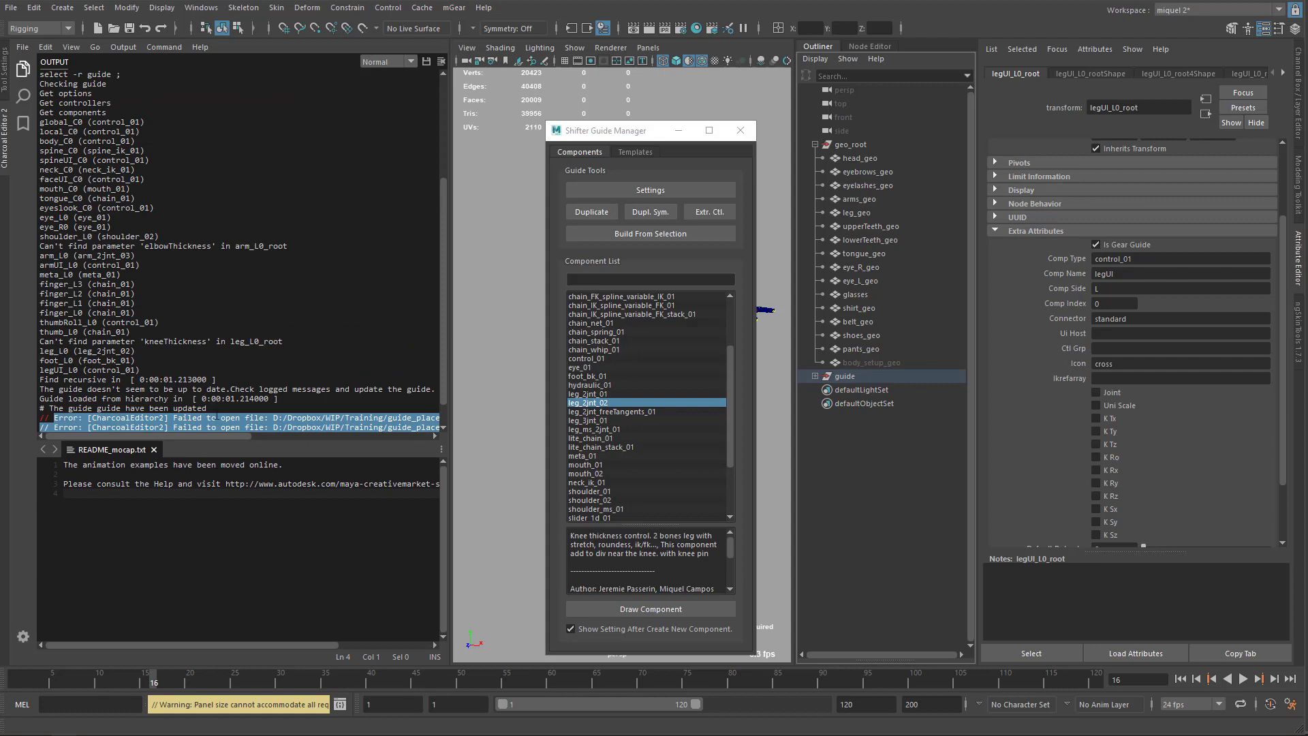
scroll(282, 374, "down", 1)
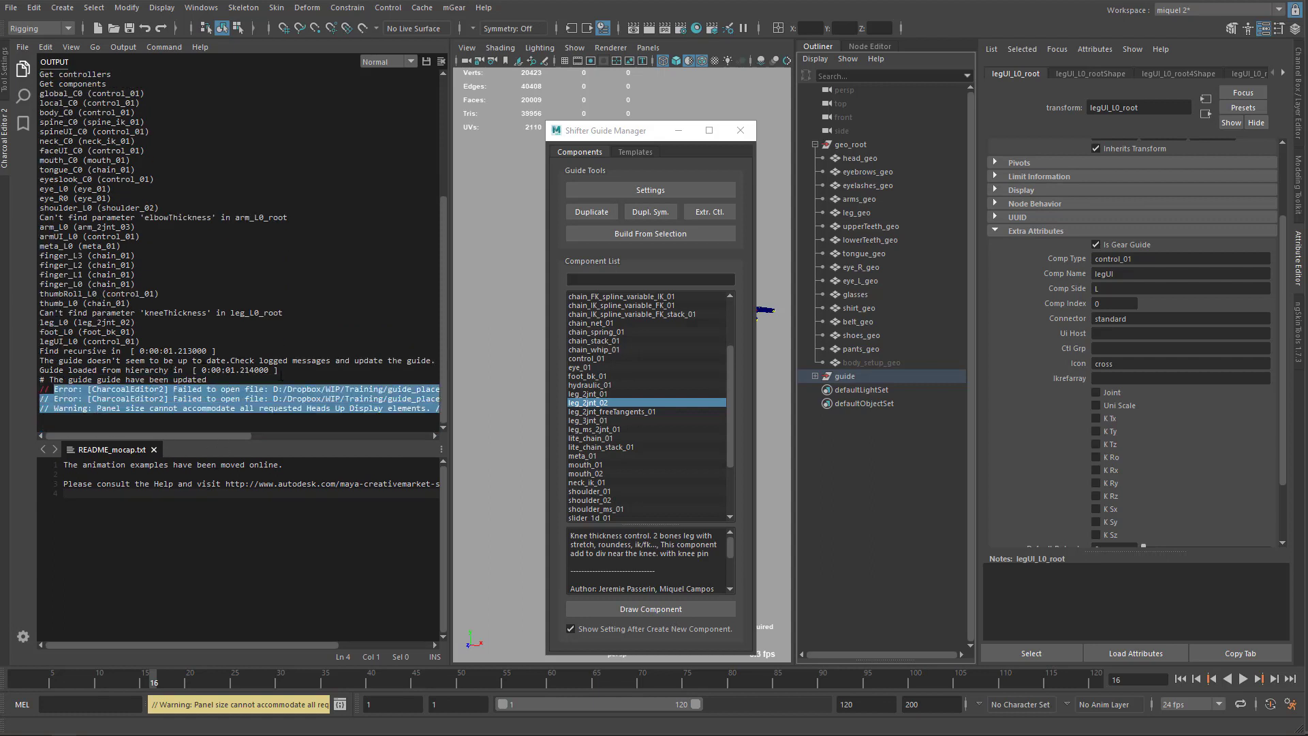
Step: Examine the logged guide update messages about components and missing parameters, hide the log, and move the Guide Manager back beside the character
left_click_drag(287, 374, 40, 84)
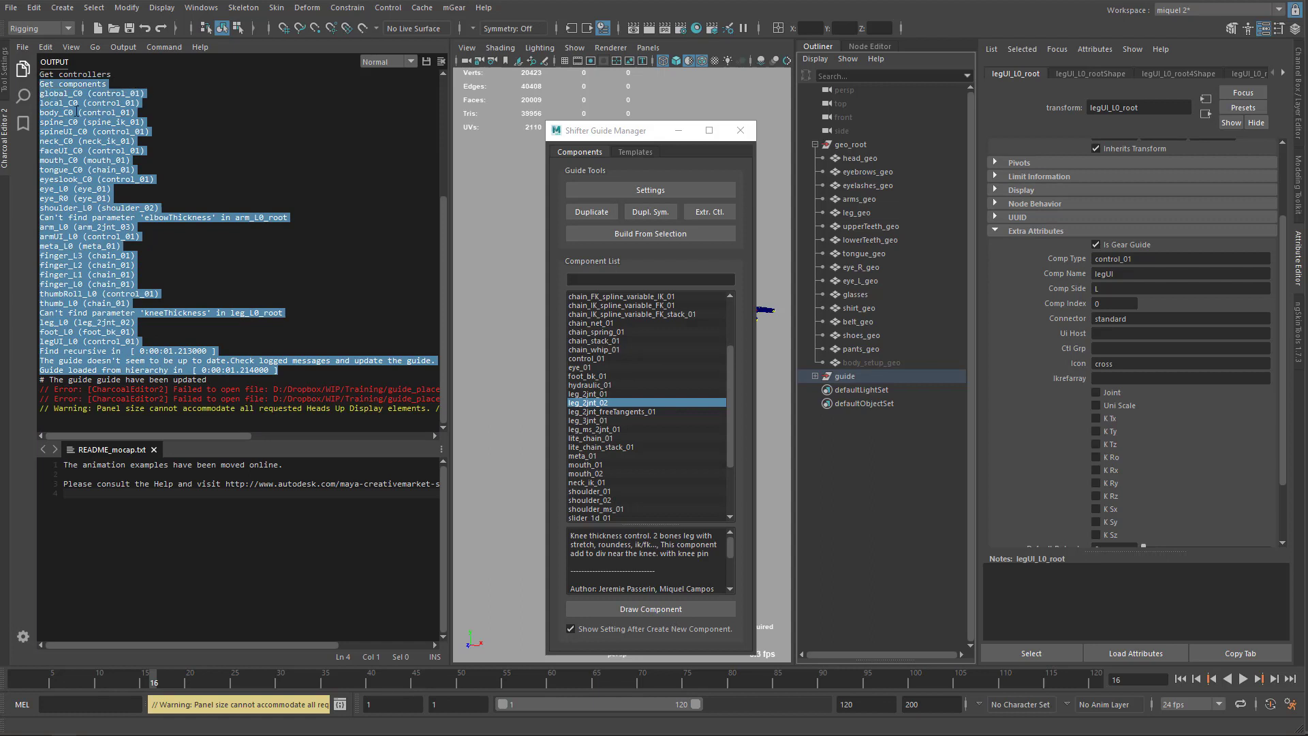
left_click(207, 307)
left_click_drag(284, 321, 40, 314)
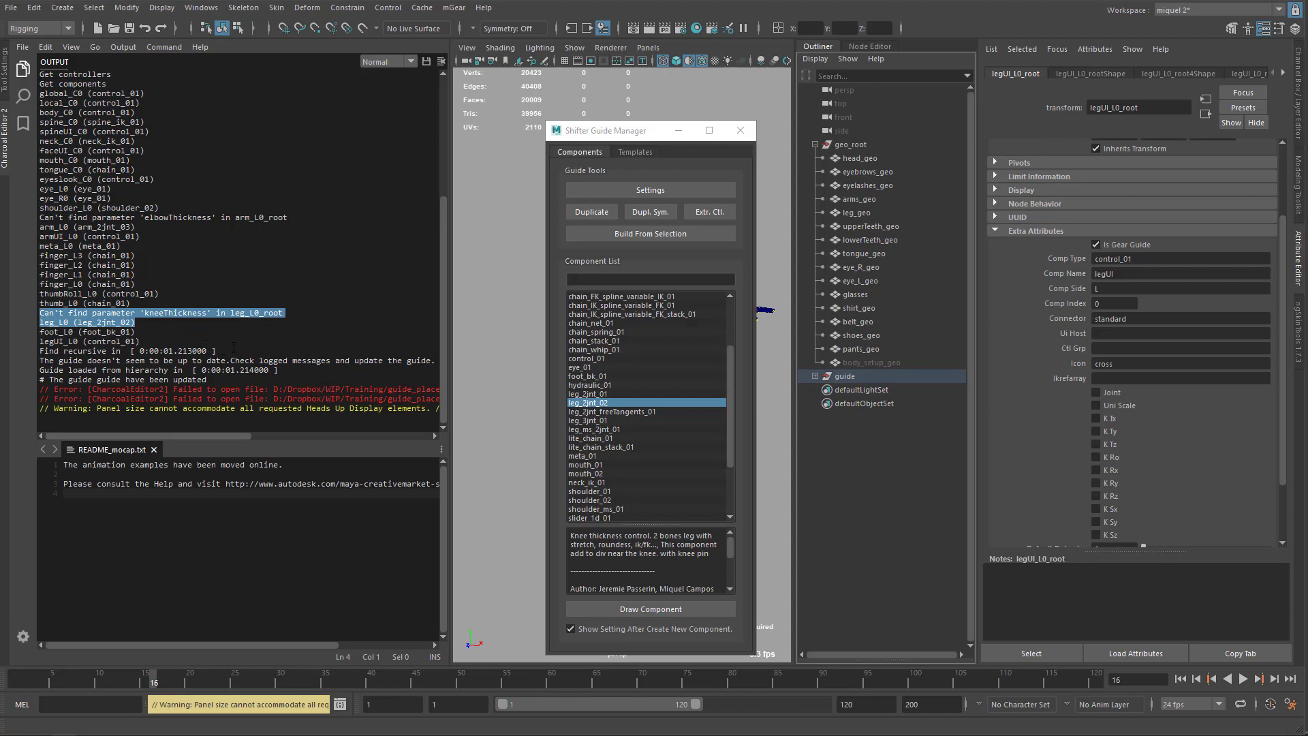
left_click_drag(42, 361, 386, 368)
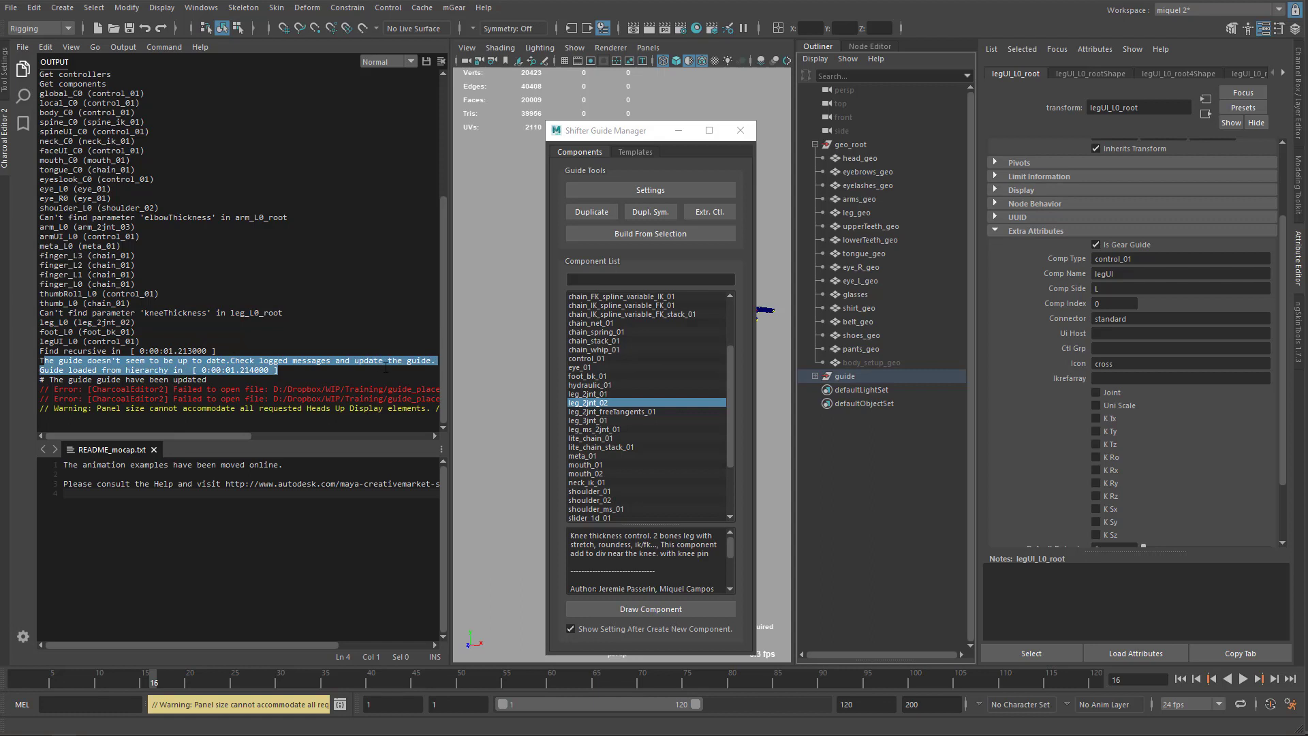
left_click(235, 370)
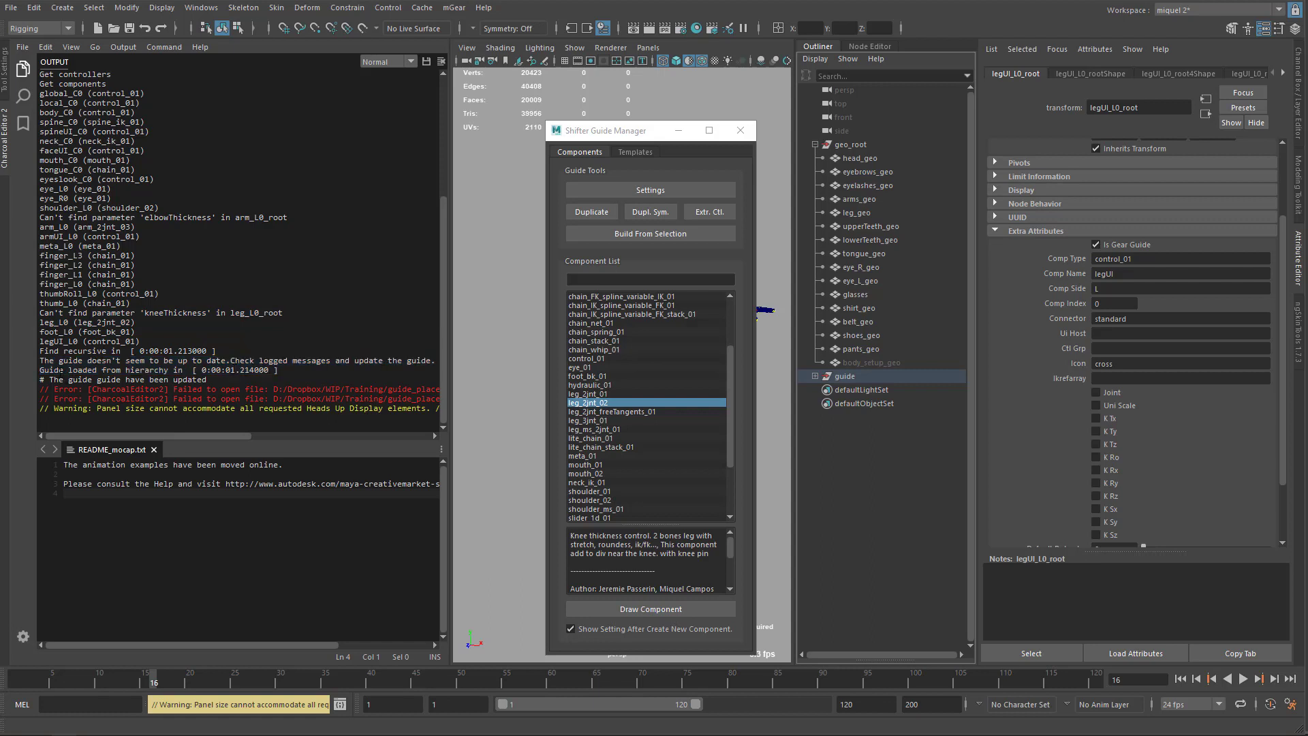
left_click_drag(314, 370, 33, 375)
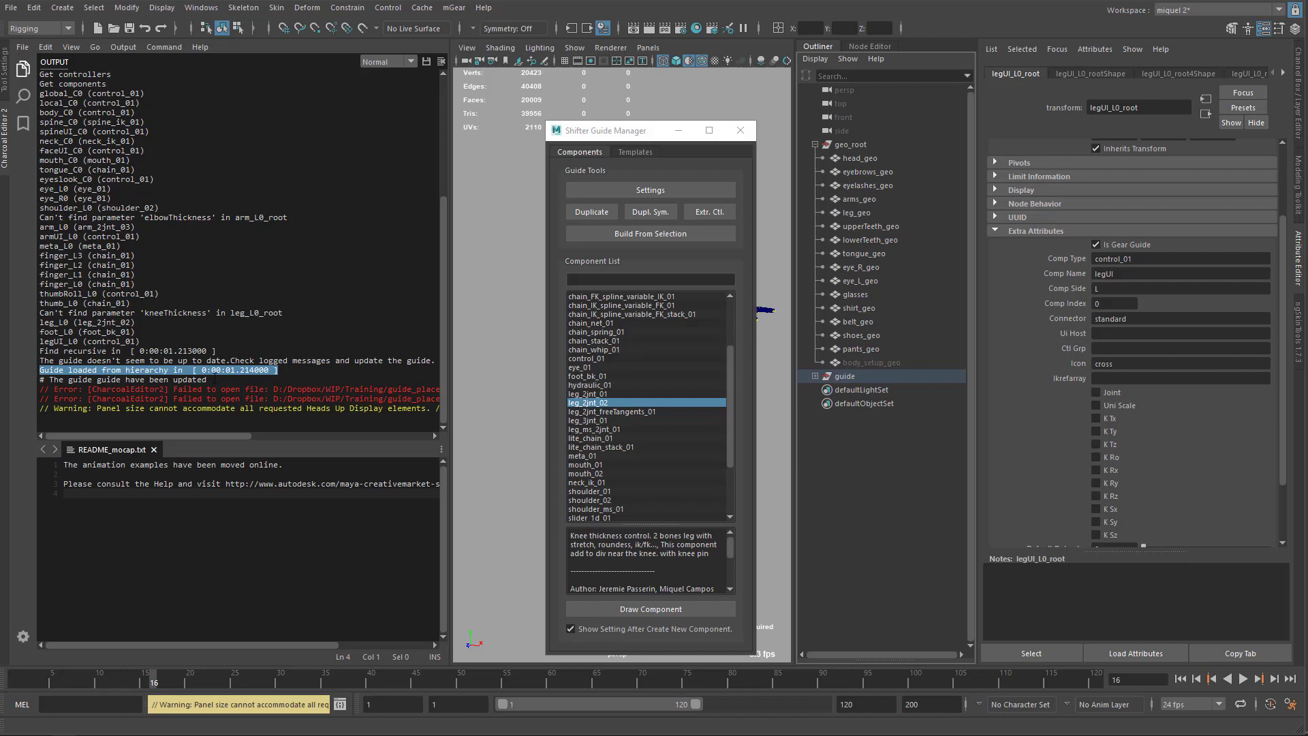
left_click_drag(214, 379, 50, 380)
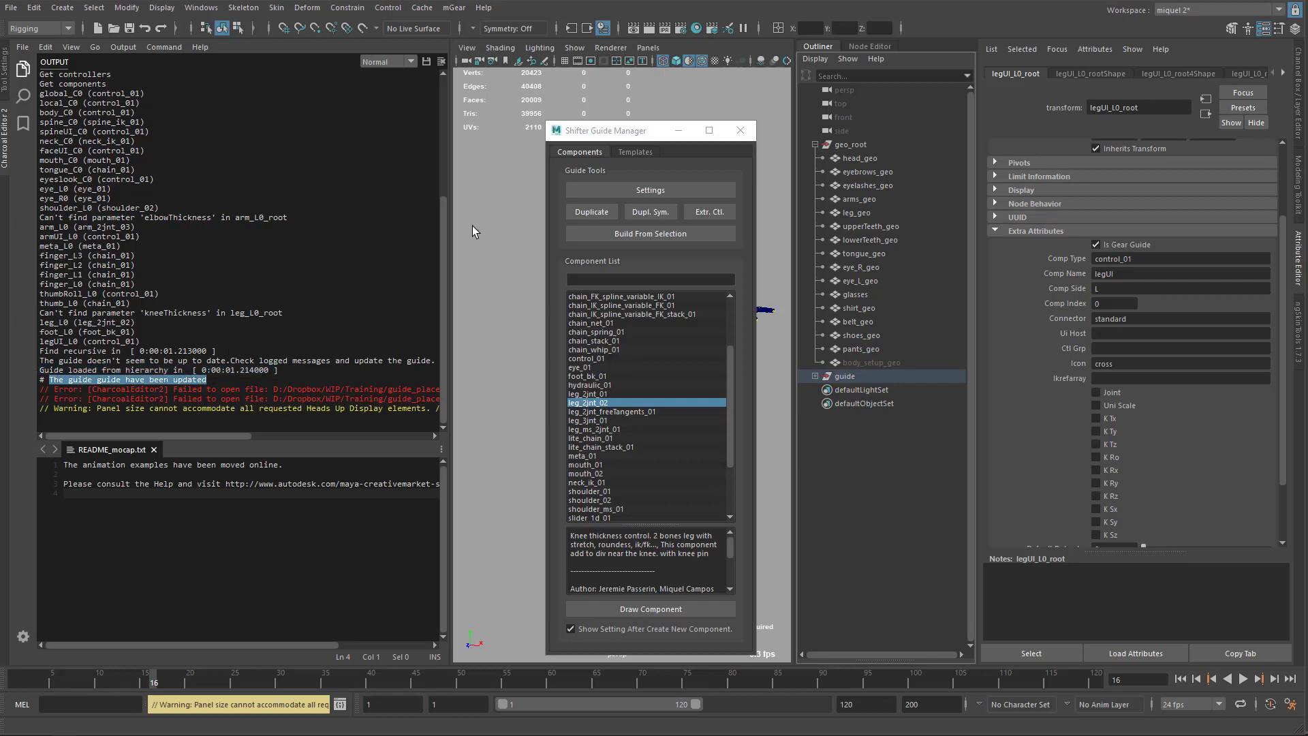
left_click(5, 136)
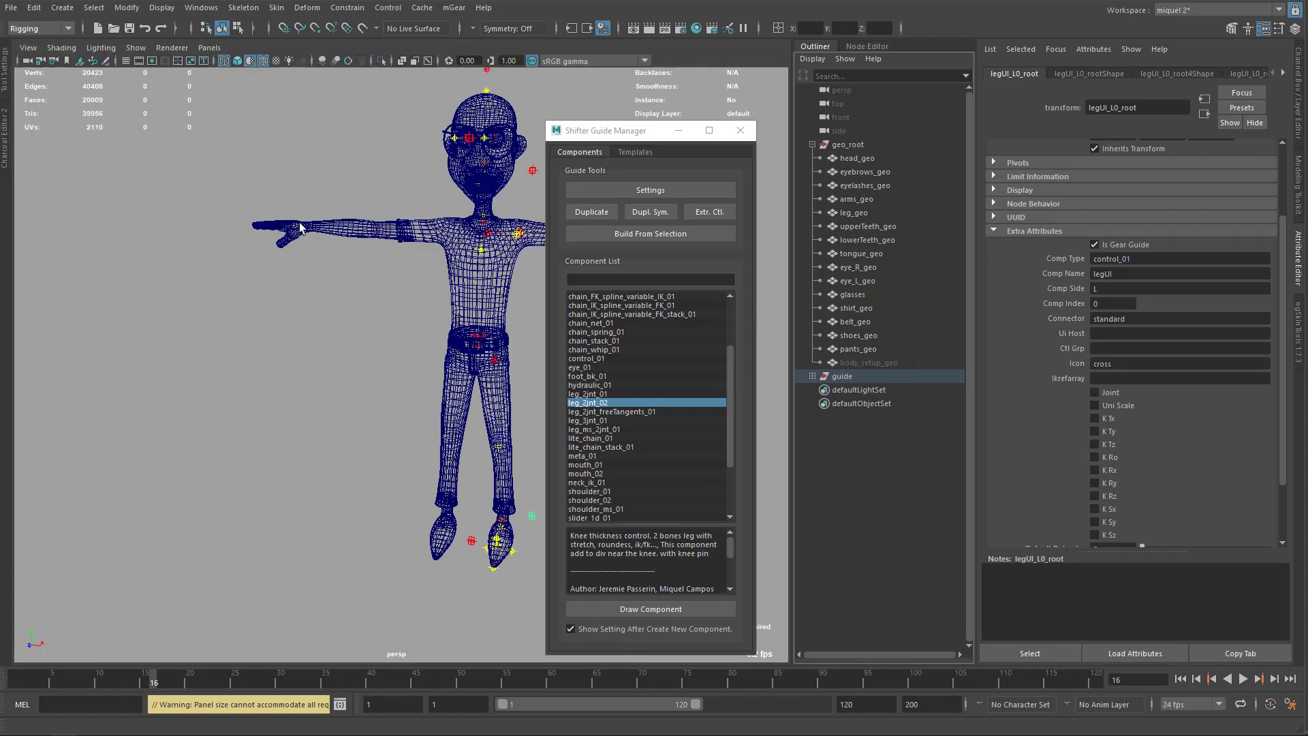
left_click_drag(618, 131, 115, 112)
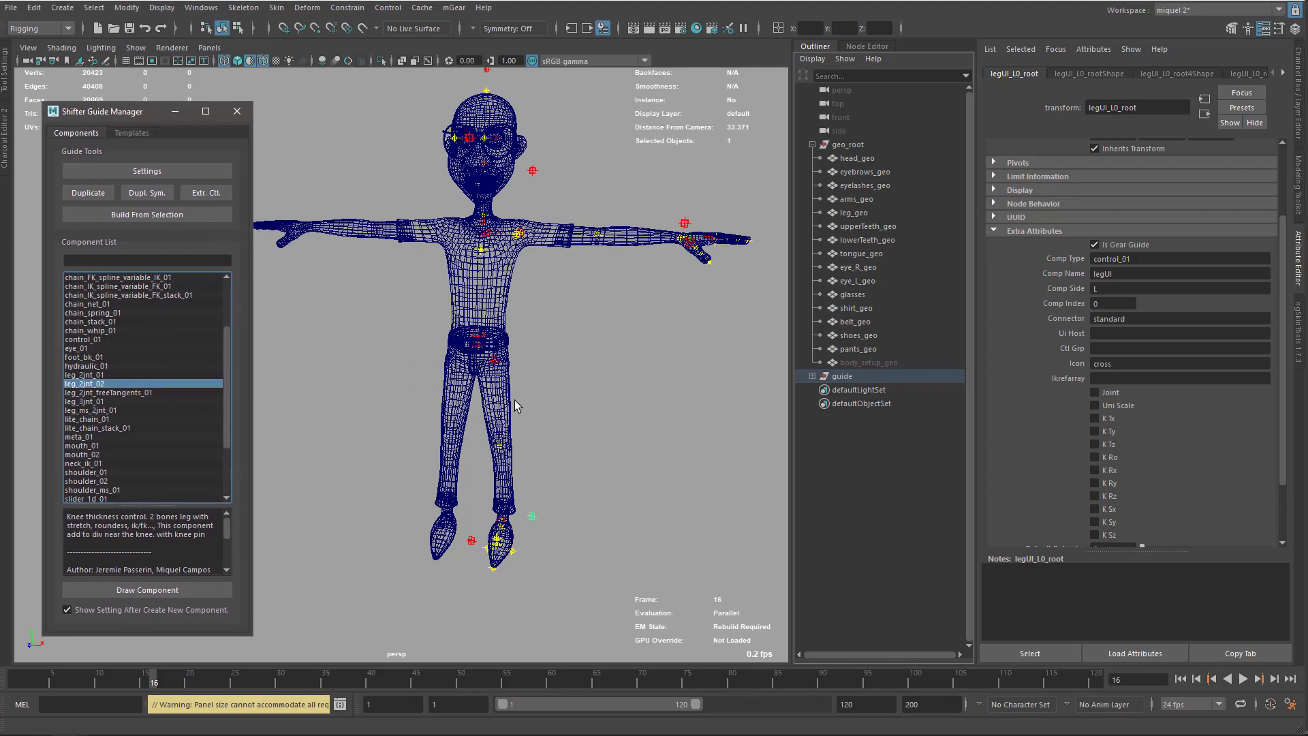
Step: Inspect the updated leg_L0_root guide's extra attributes for the Knee Thickness parameter
left_click(490, 359)
scroll(1052, 395, "down", 1)
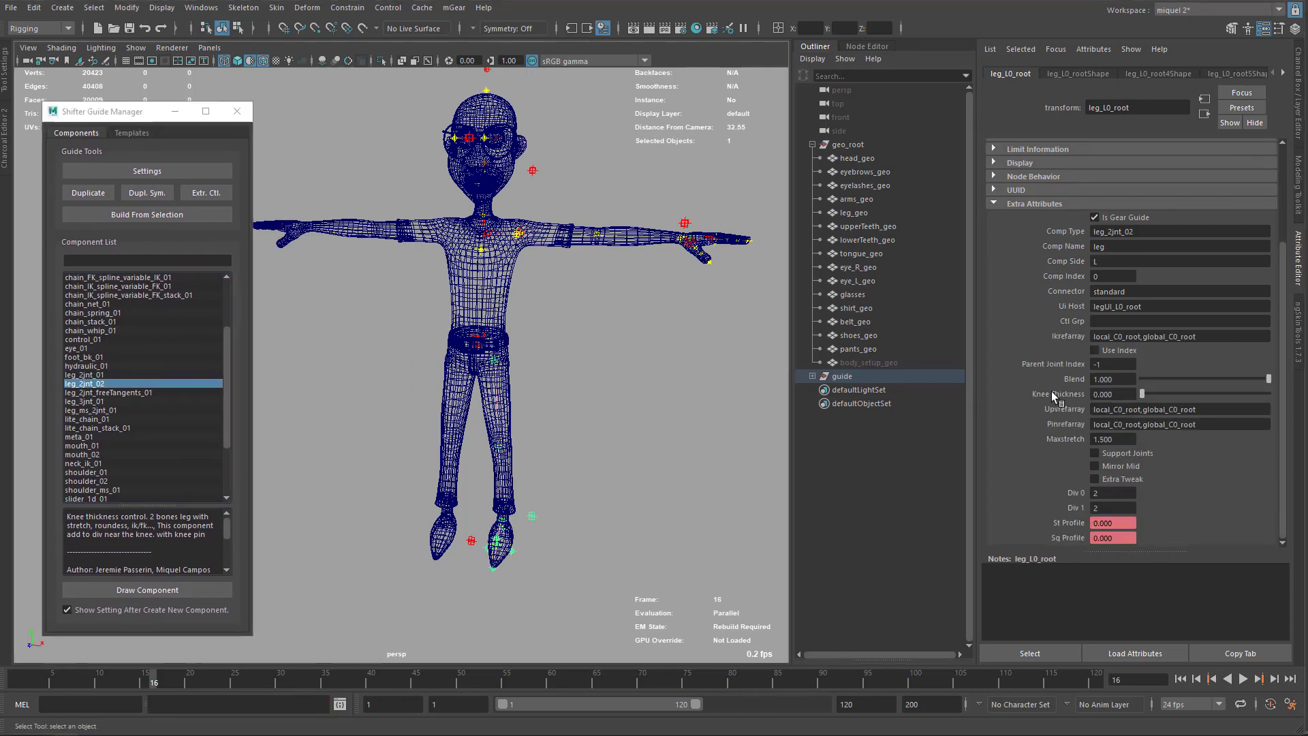
left_click(643, 428)
left_click(496, 362)
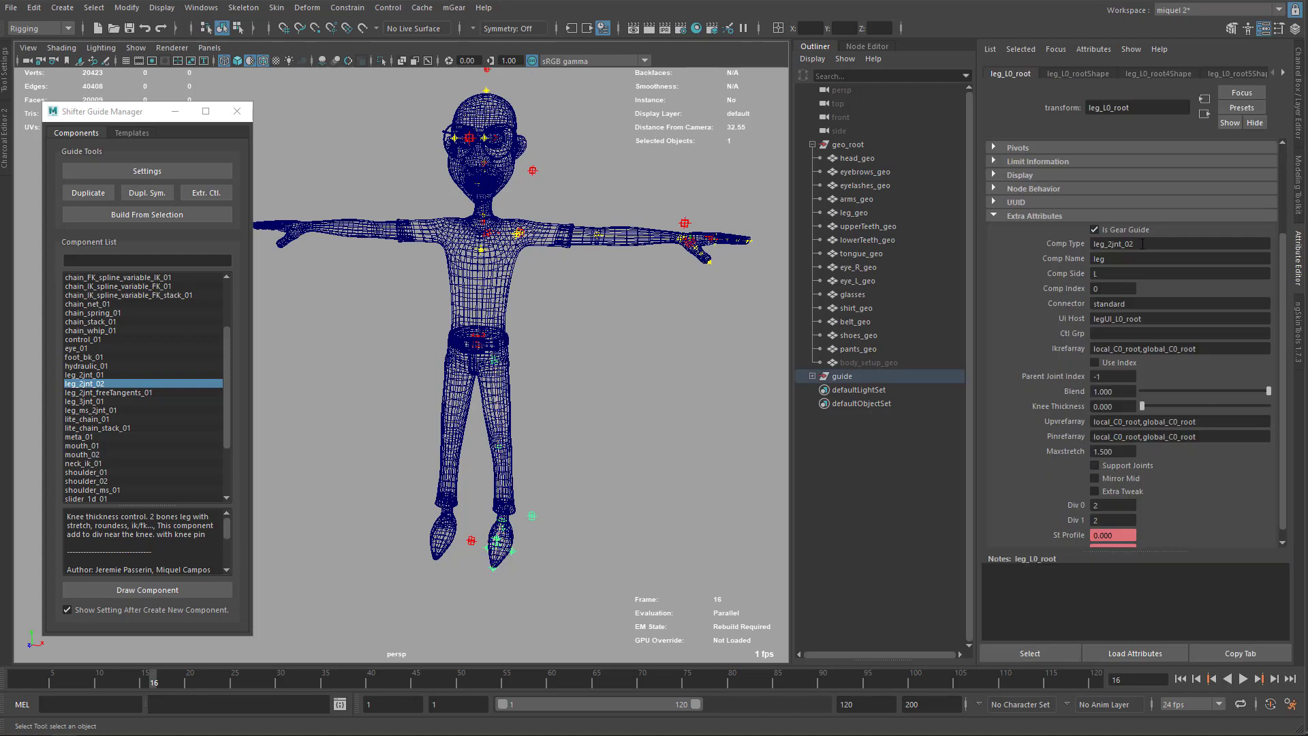
scroll(1151, 470, "down", 1)
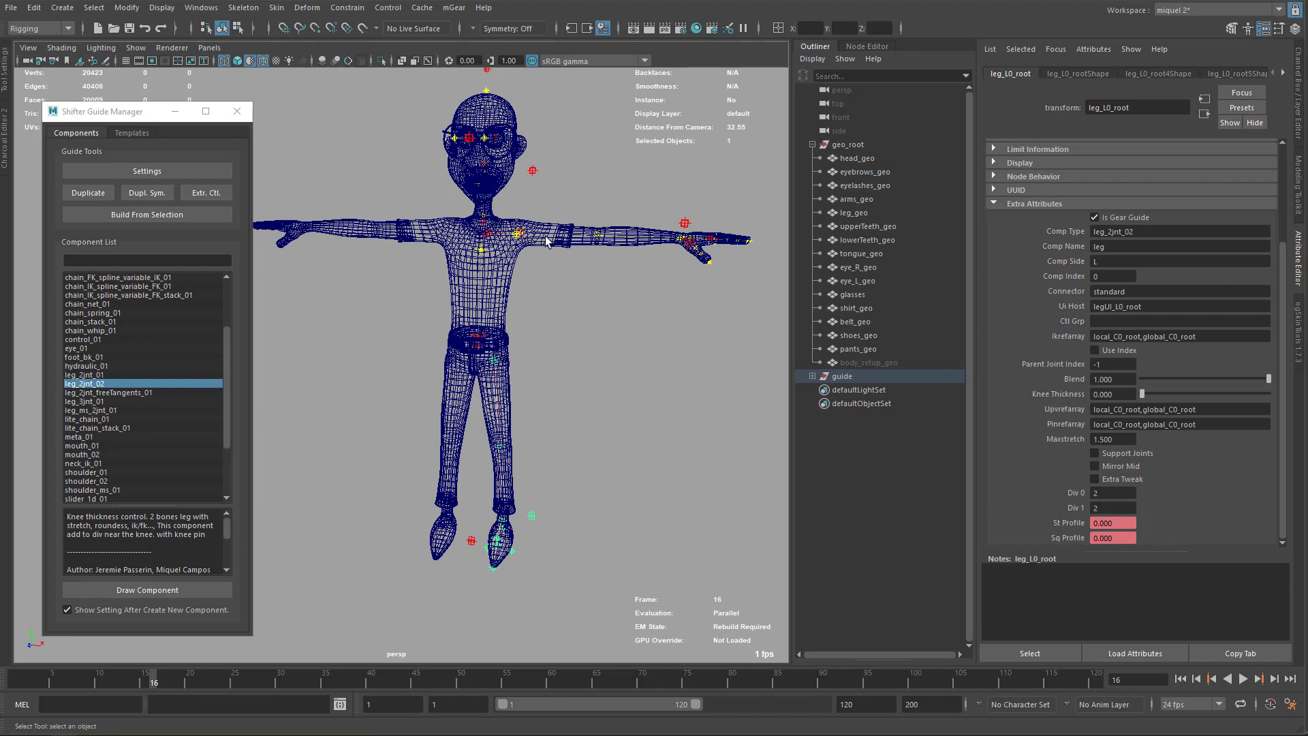
Step: Inspect the updated arm_L0_root guide's extra attributes for the Elbow Thickness parameter
left_click_drag(542, 237, 536, 232, "alt")
left_click(524, 219)
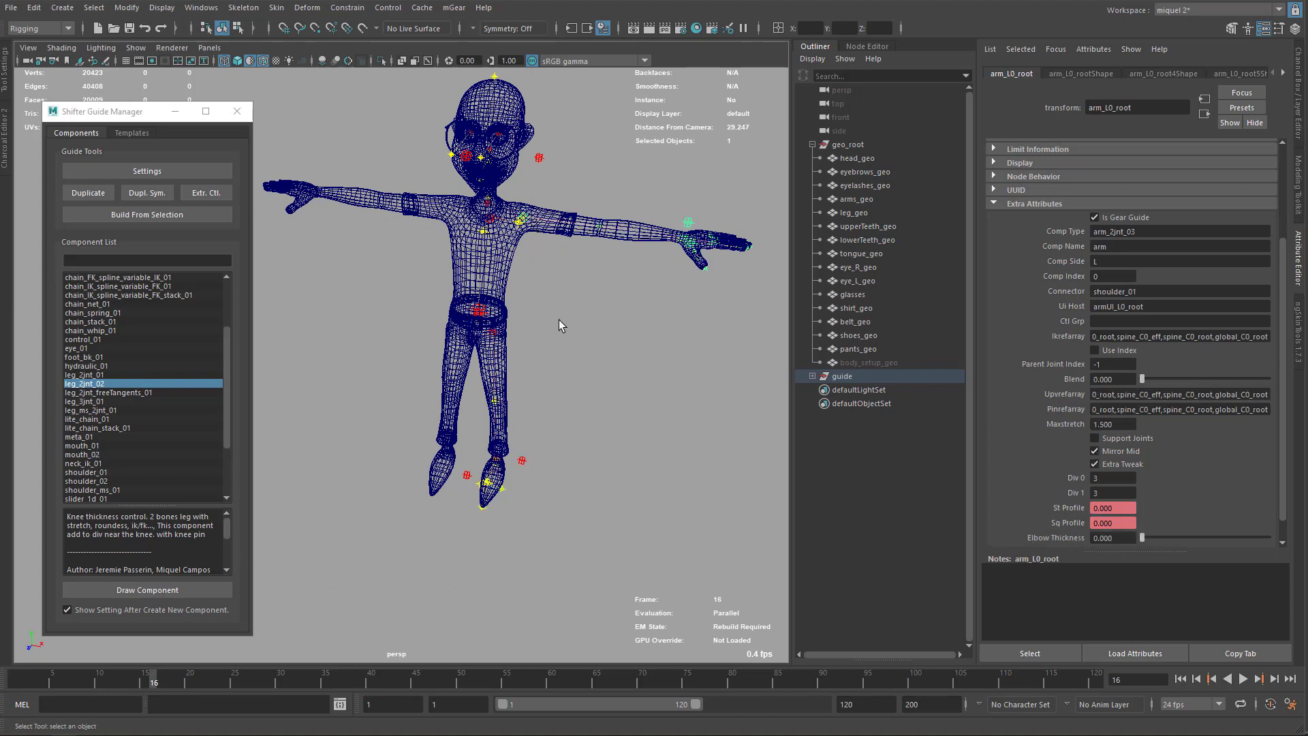
scroll(1103, 512, "down", 1)
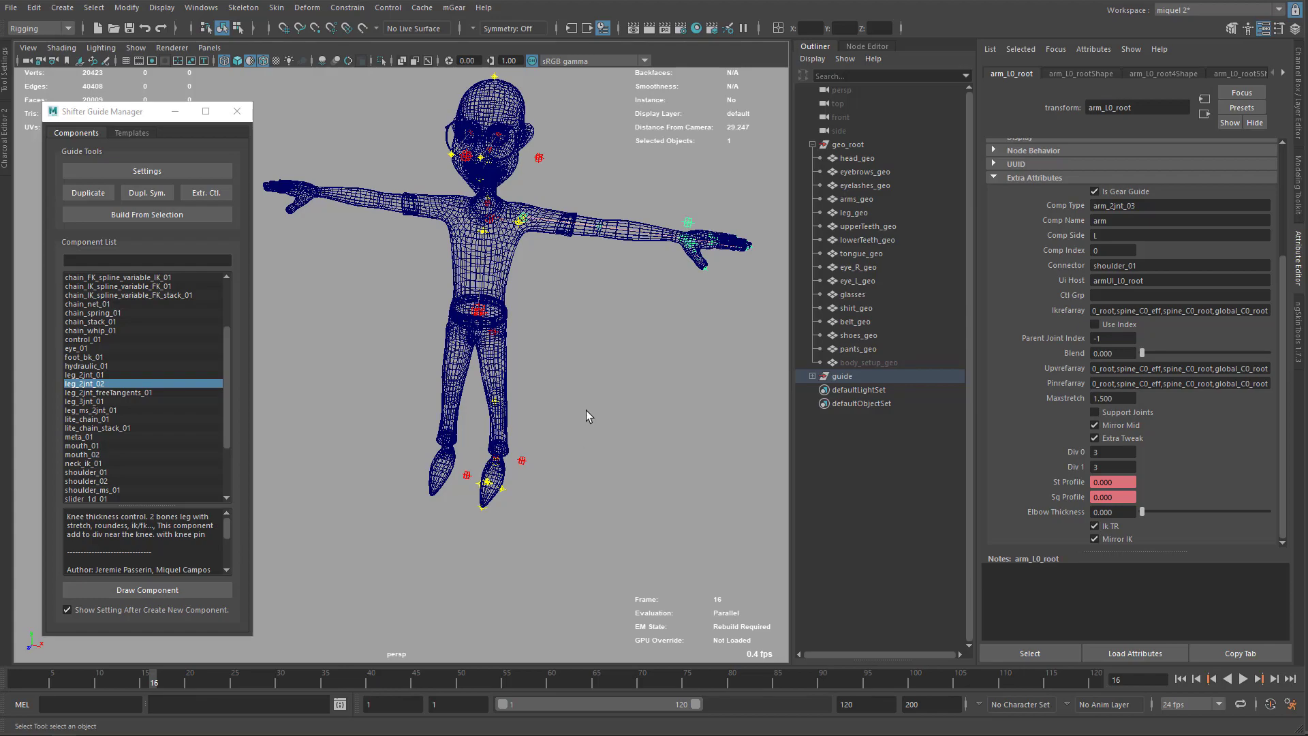
scroll(586, 410, "up", 2)
middle_click_drag(578, 302, 558, 389, "alt")
left_click_drag(611, 400, 628, 411, "alt")
middle_click_drag(628, 412, 626, 342, "alt")
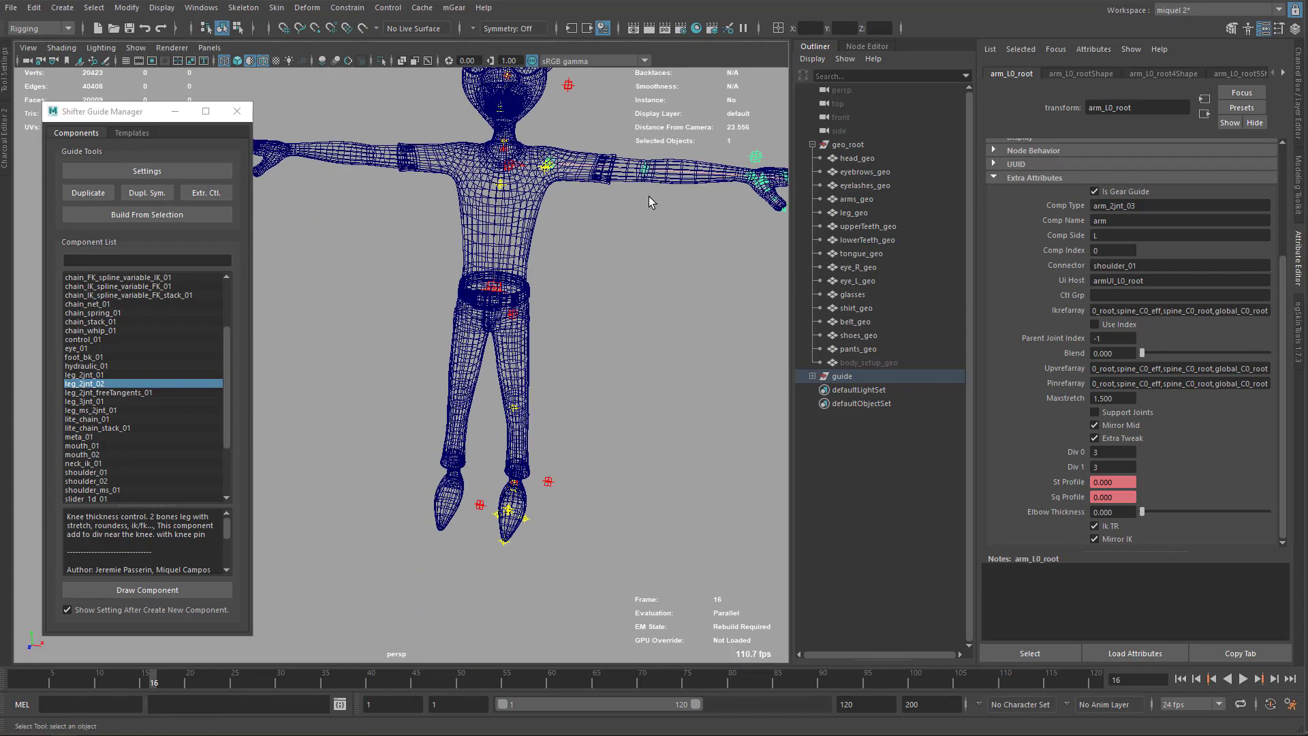
middle_click_drag(648, 196, 632, 309, "alt")
left_click_drag(632, 309, 662, 311, "alt")
middle_click_drag(579, 406, 622, 341, "alt")
left_click_drag(651, 205, 607, 270, "alt")
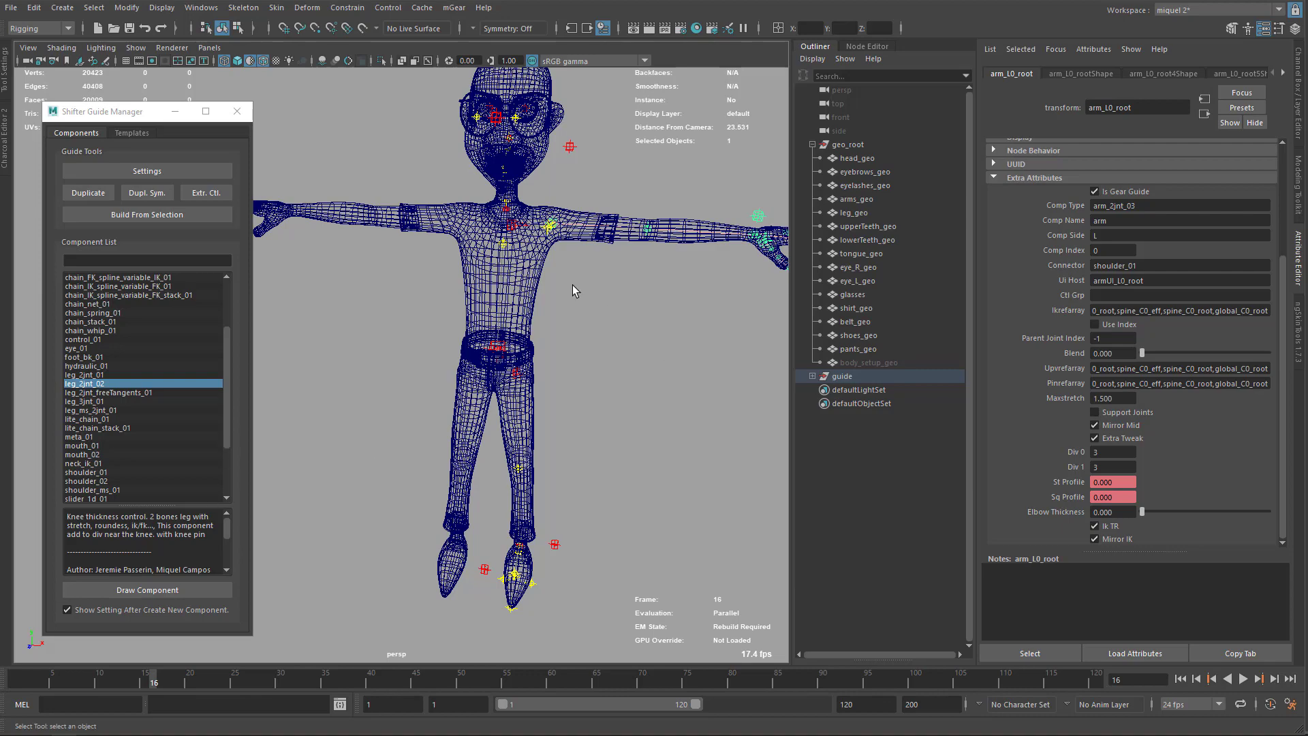
Step: Select the left shoulder guide shoulder_L0_root
left_click(508, 230)
left_click_drag(624, 429, 652, 428, "alt")
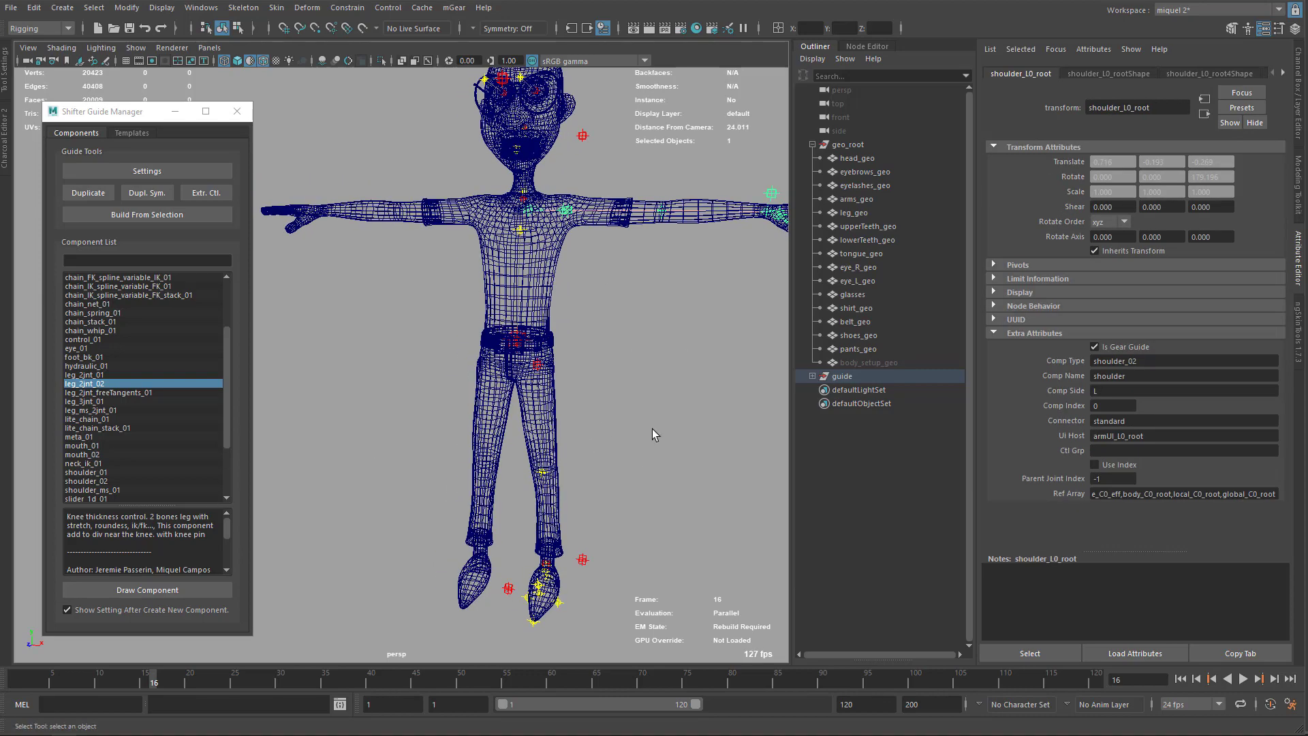
left_click_drag(603, 379, 576, 404, "alt")
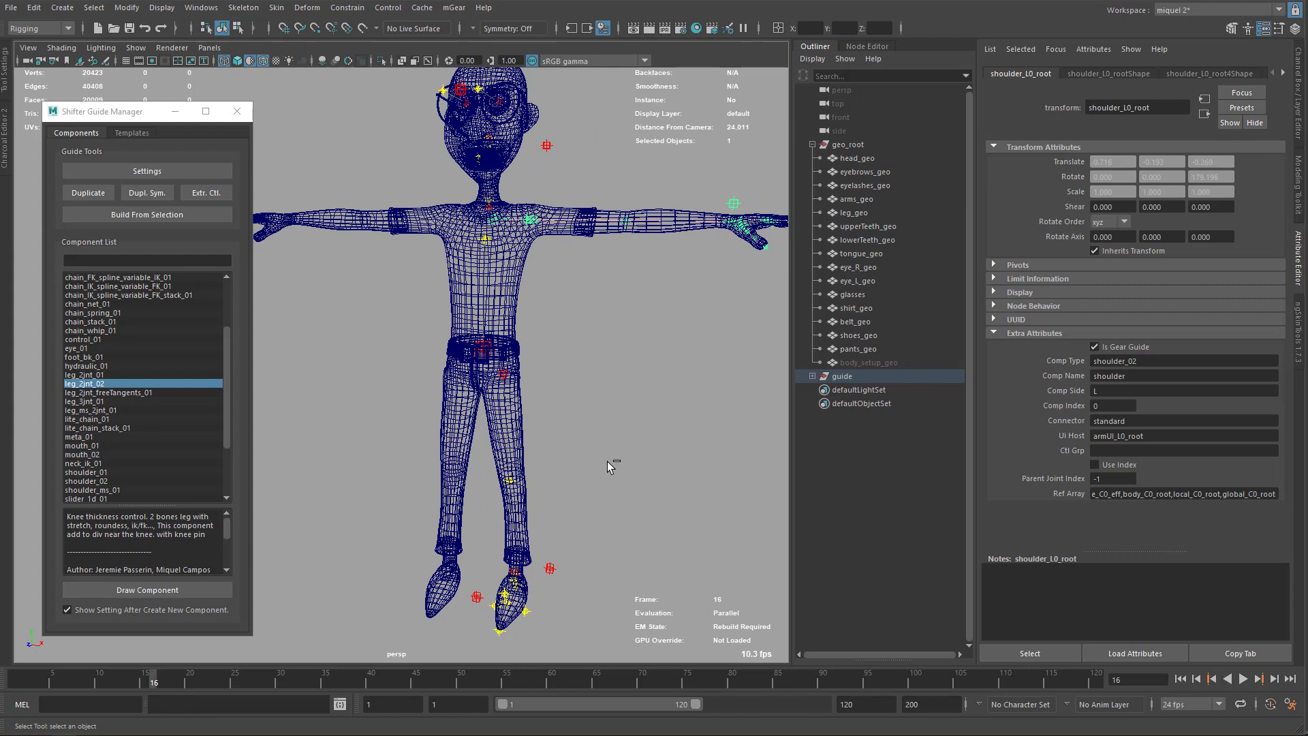